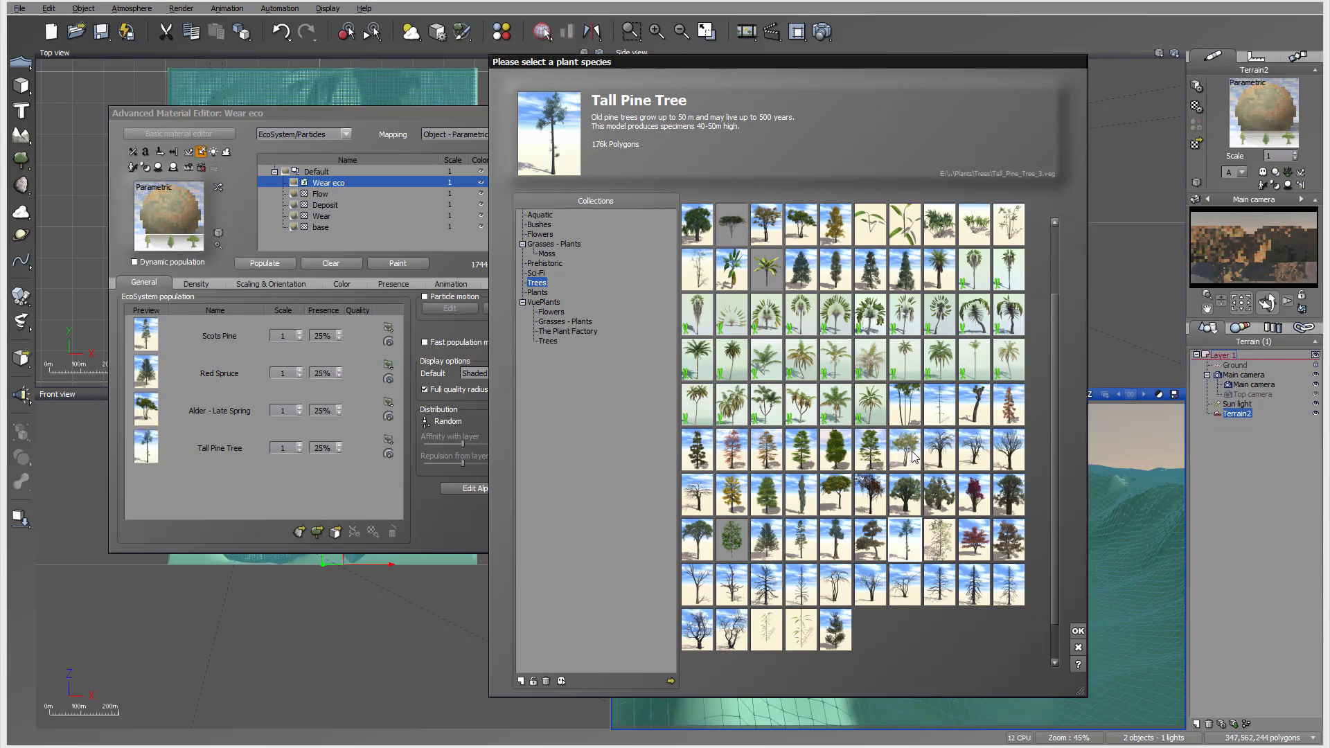
Step: Add Winter Tree B from the Trees collection to the Wear eco population and close the plant species selection
click(911, 458)
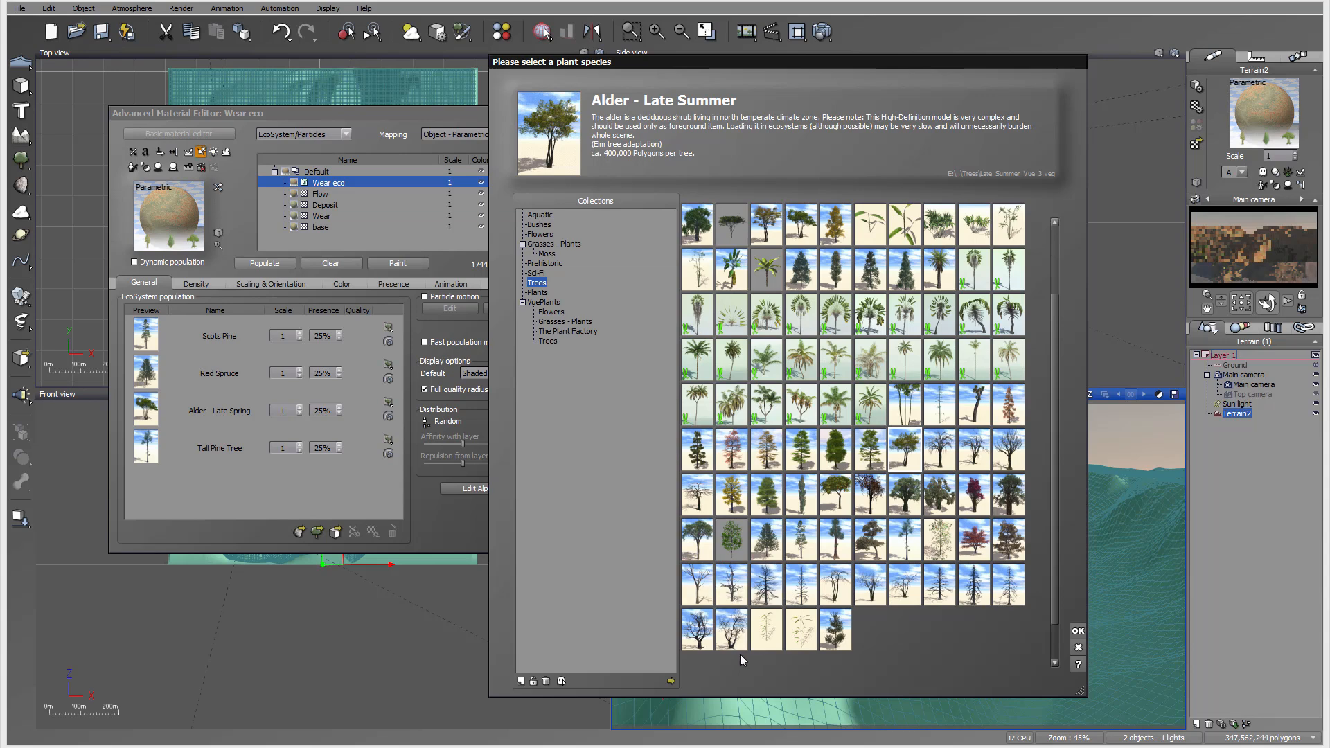
click(800, 589)
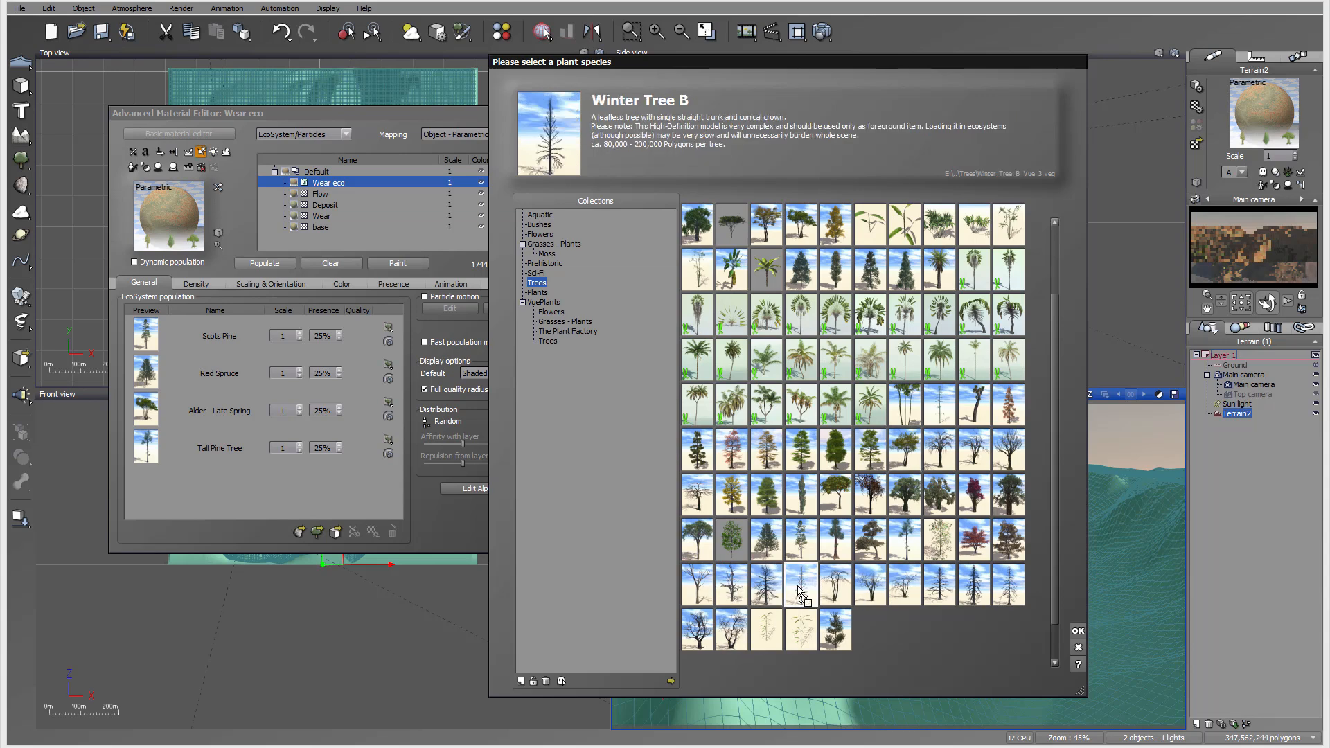
drag(798, 586, 180, 475)
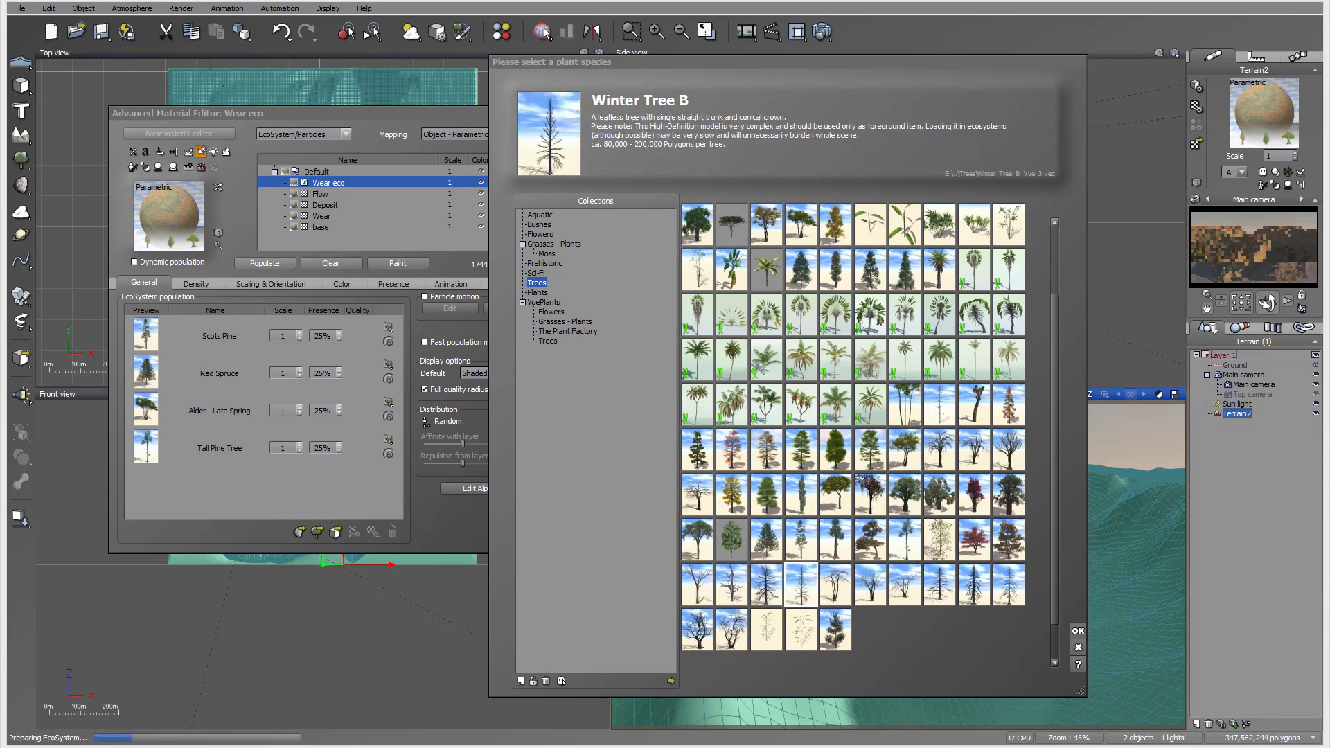
click(1078, 630)
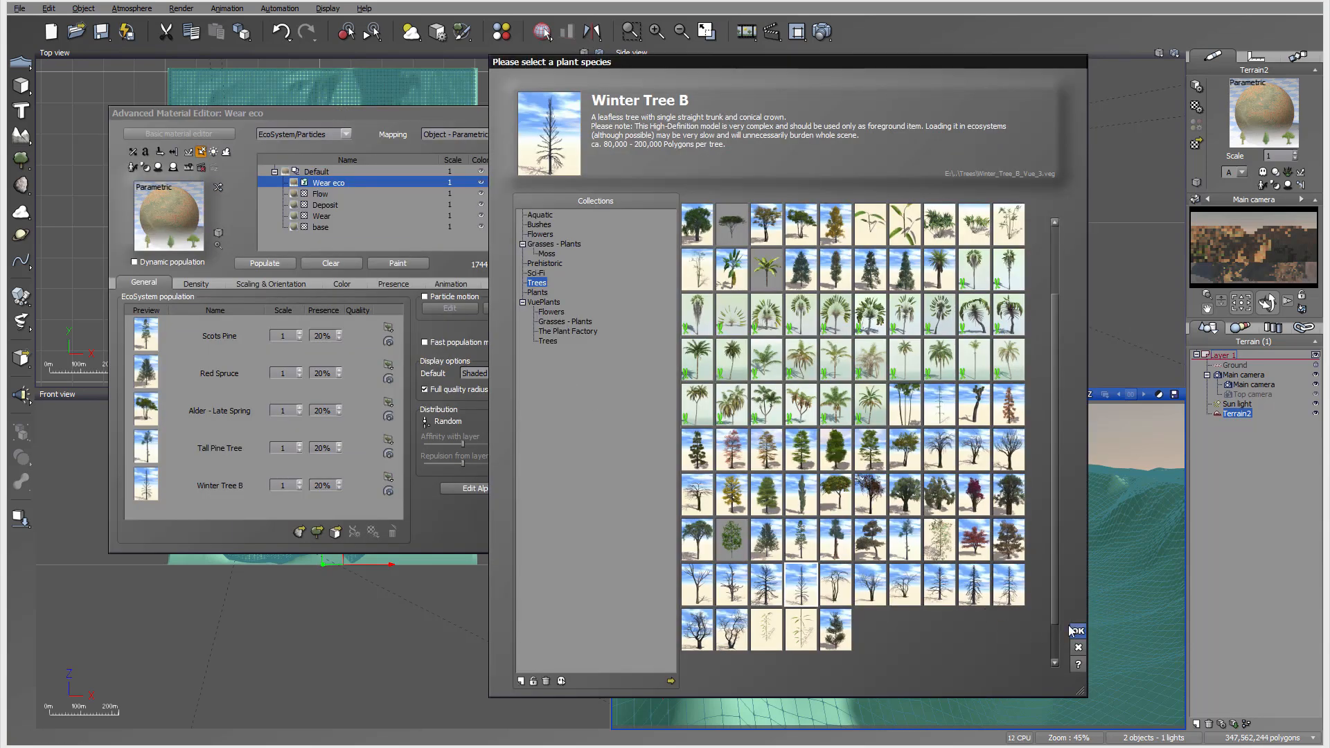
Step: Set the Alder – Late Spring presence to 6% and the overall scaling to 0.472, repopulating the ecosystem after each change
click(337, 410)
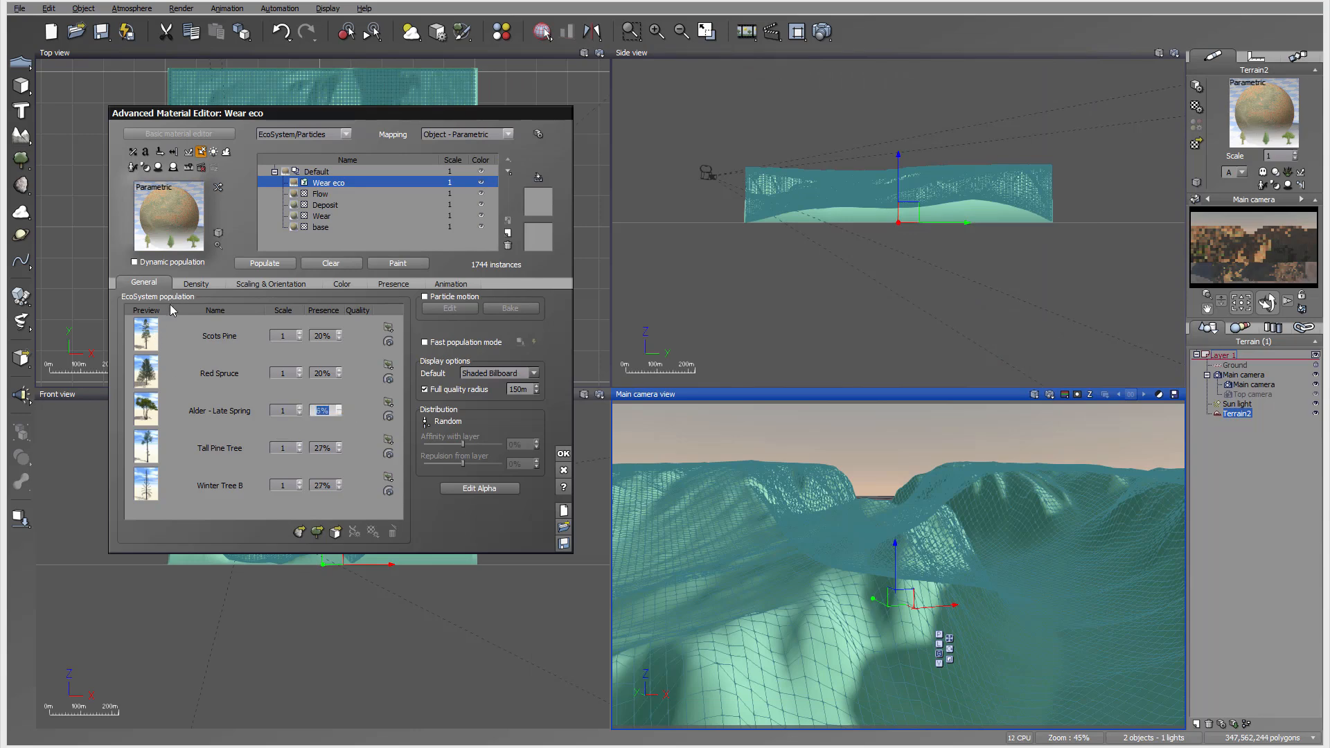
click(262, 266)
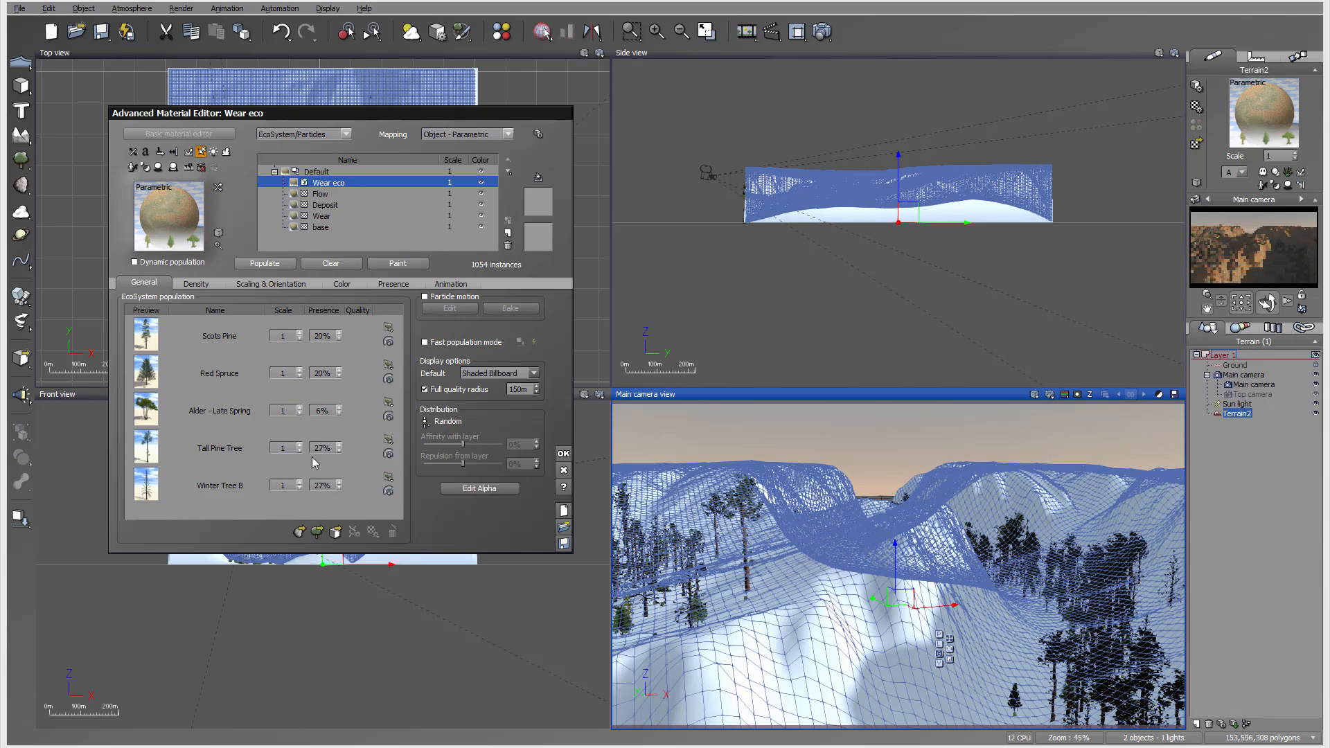
click(250, 284)
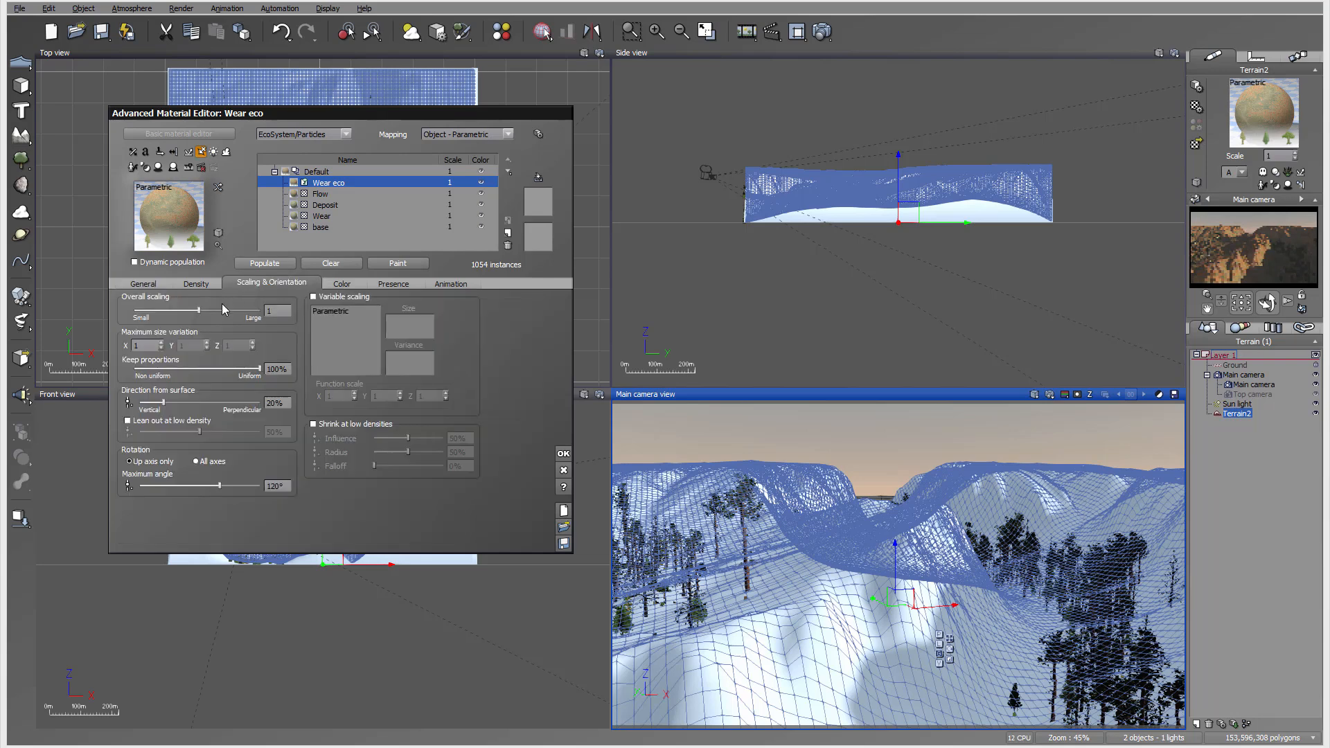
click(280, 263)
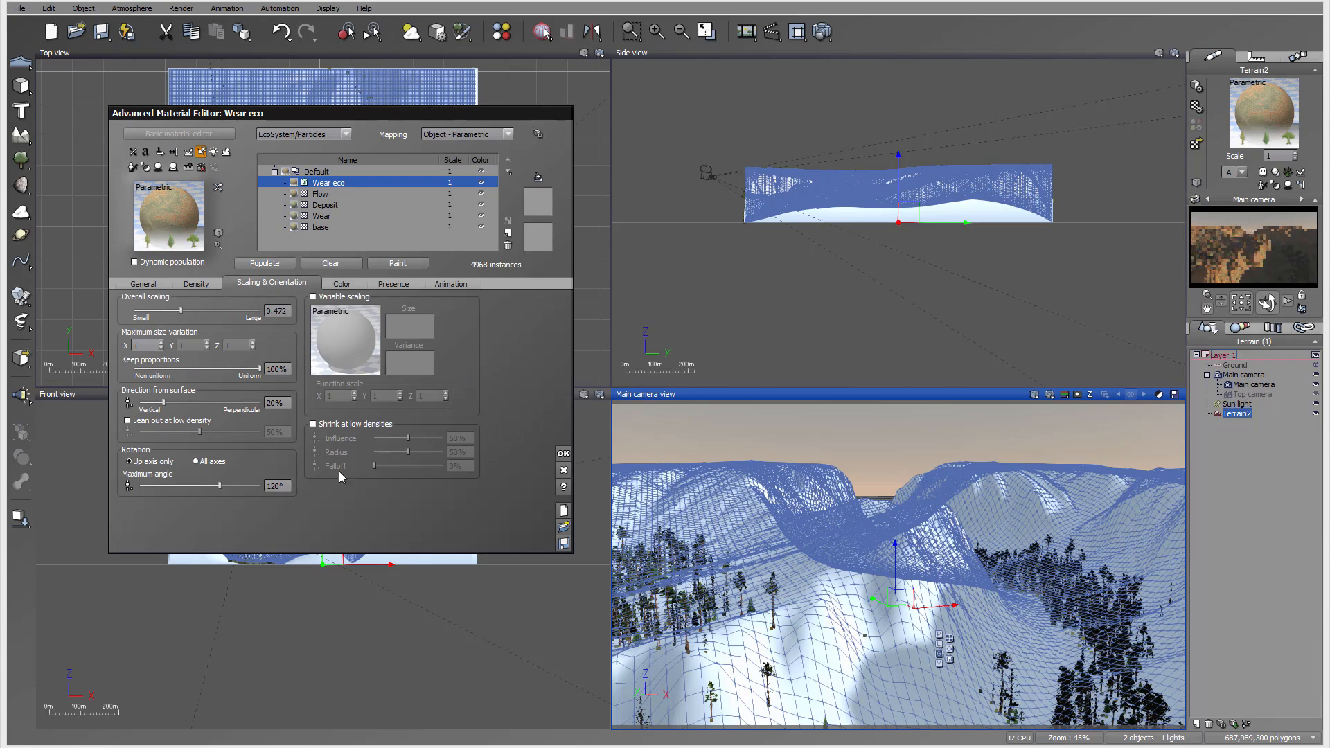
Step: Set the overall density to 30% and overall scaling to 0.335, with Shrink at low densities enabled at 67% influence
click(200, 284)
drag(218, 309, 227, 309)
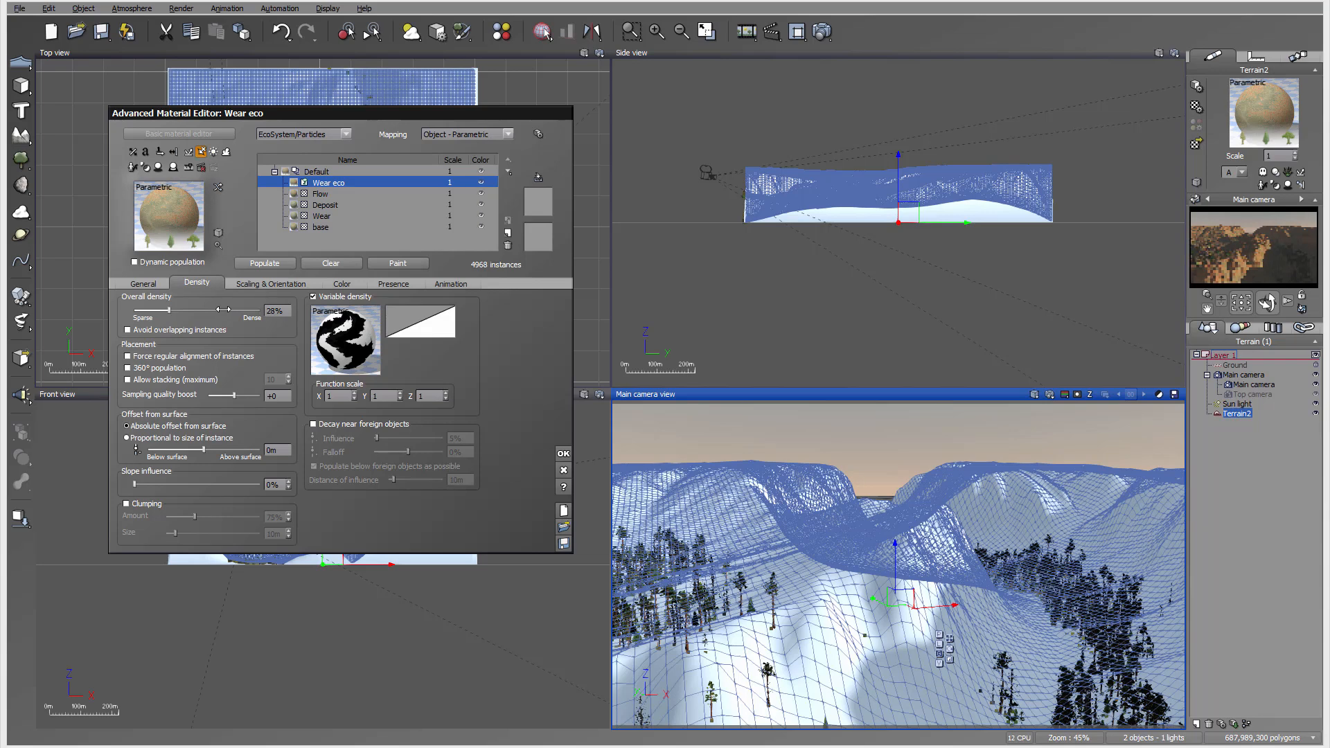
click(245, 286)
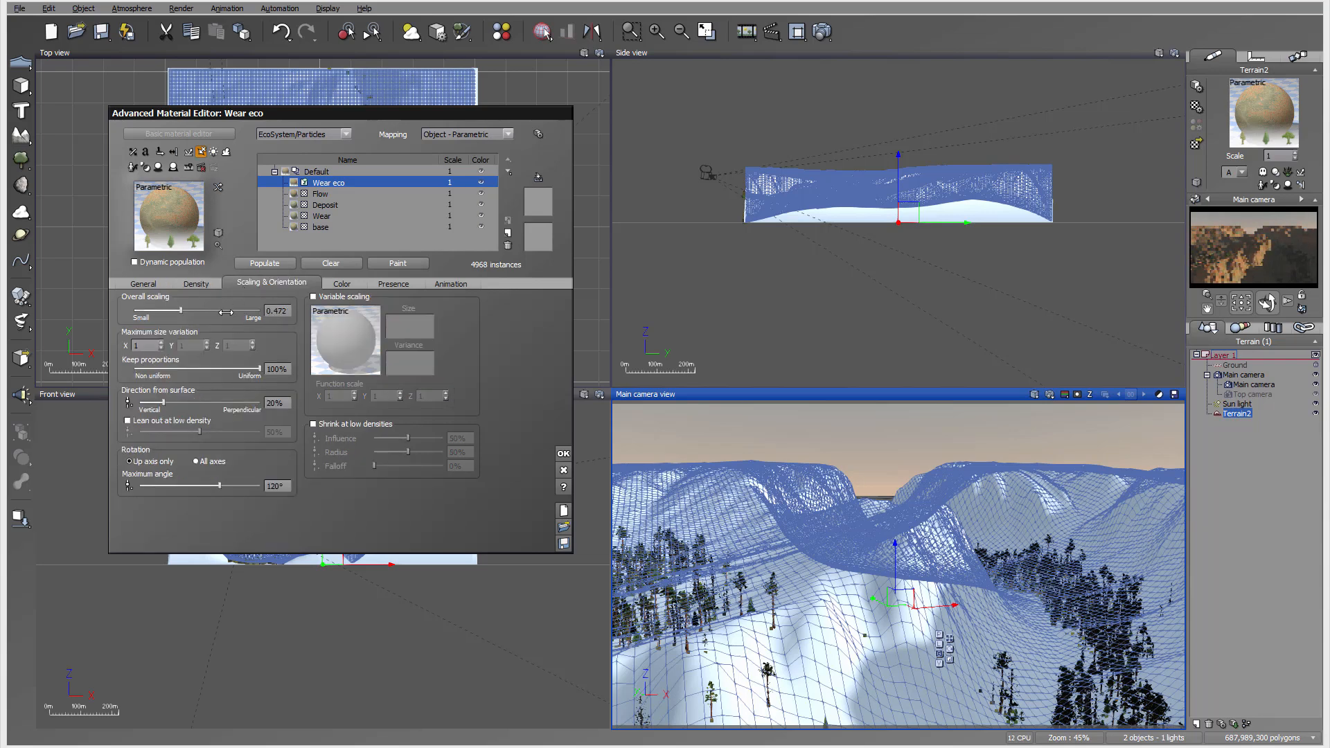
click(380, 425)
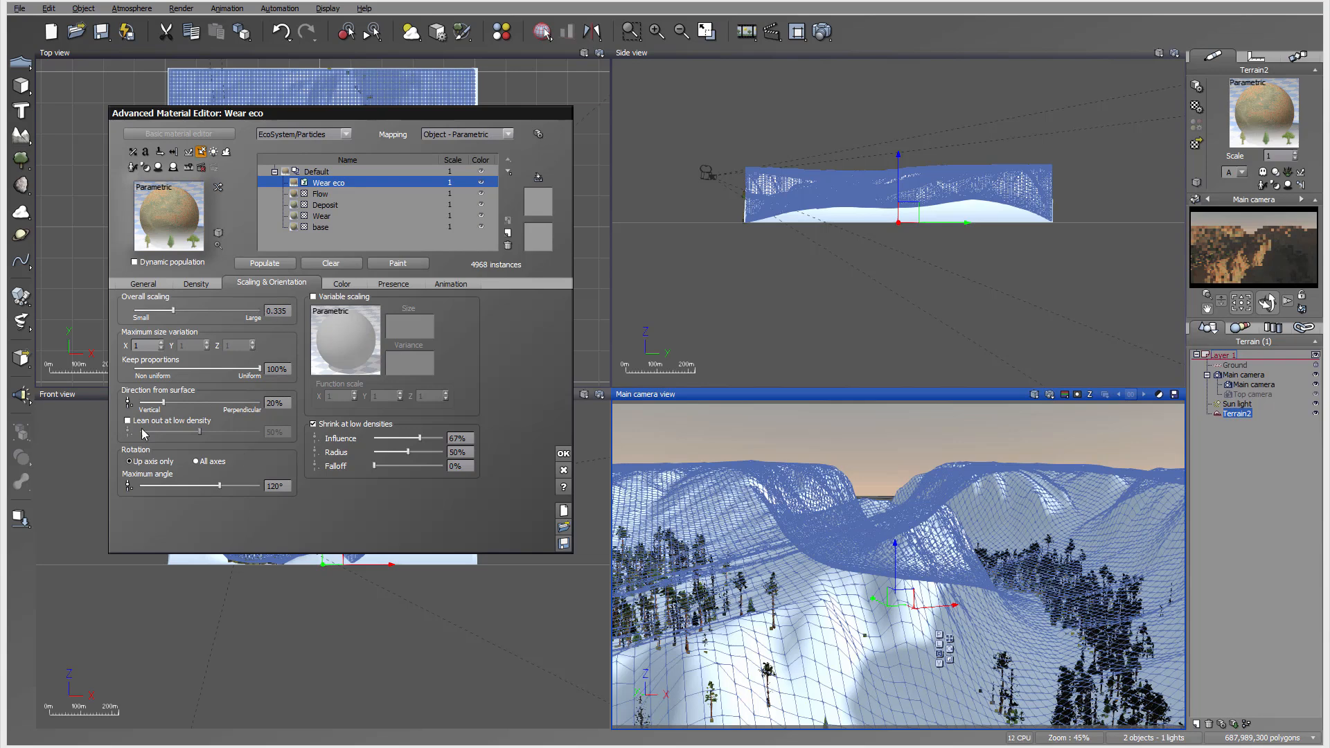
Step: Enable clumping for the Wear eco layer with an amount of 86% and repopulate the ecosystem
click(197, 283)
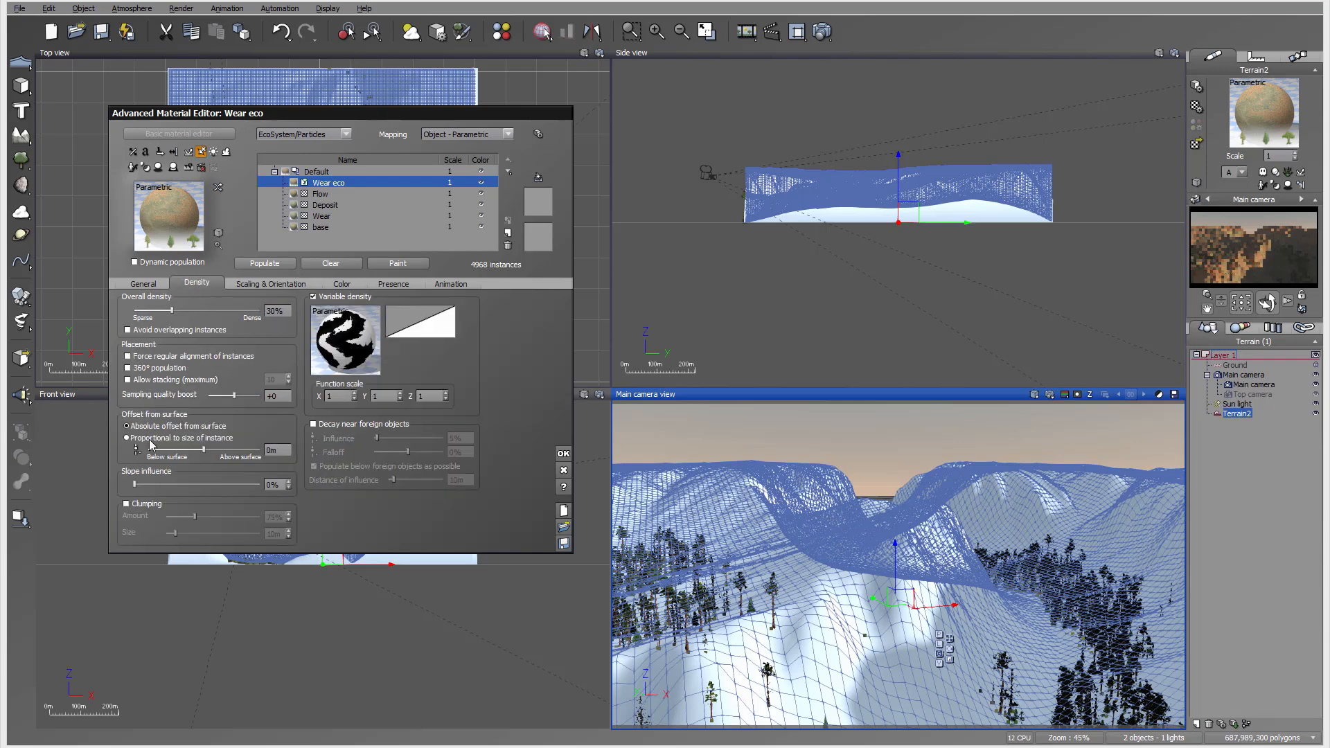
click(132, 504)
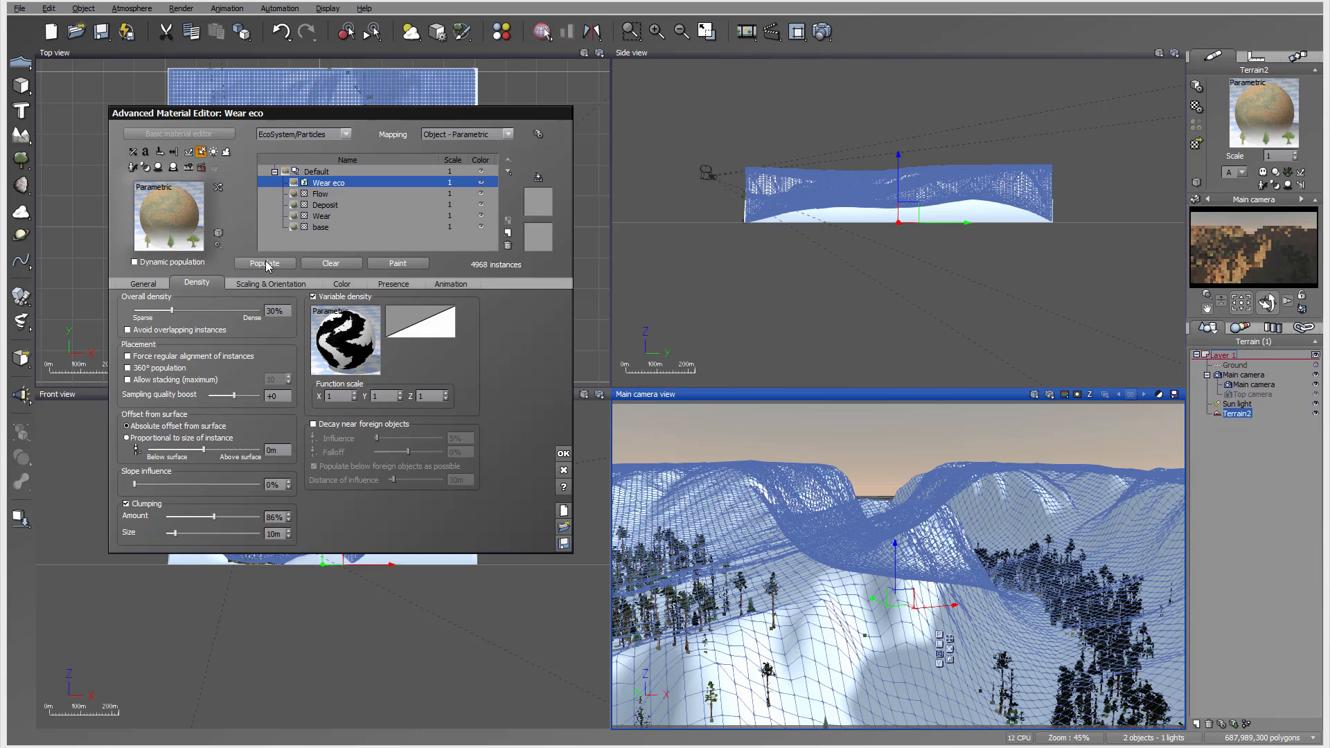
click(266, 263)
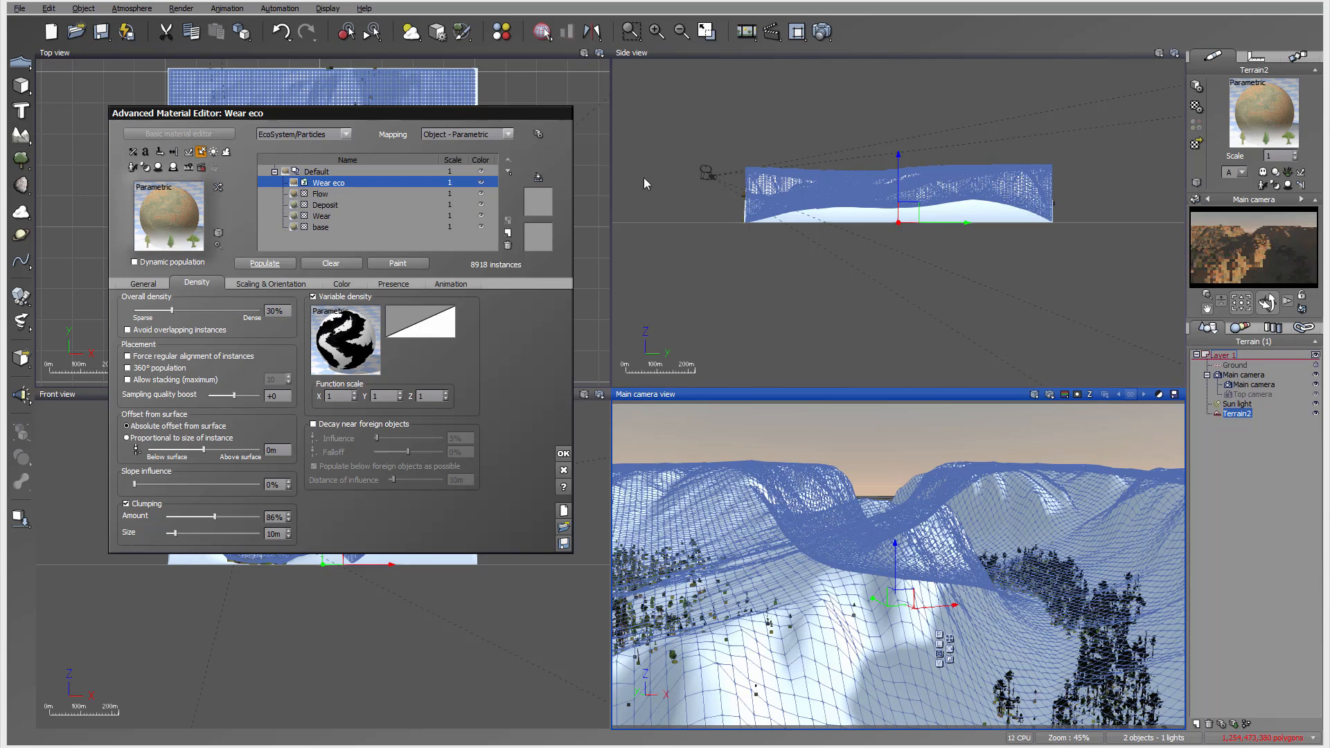
Step: Render the main camera view to check the clumped trees, dismissing the gamma notice and closing the render display
click(829, 32)
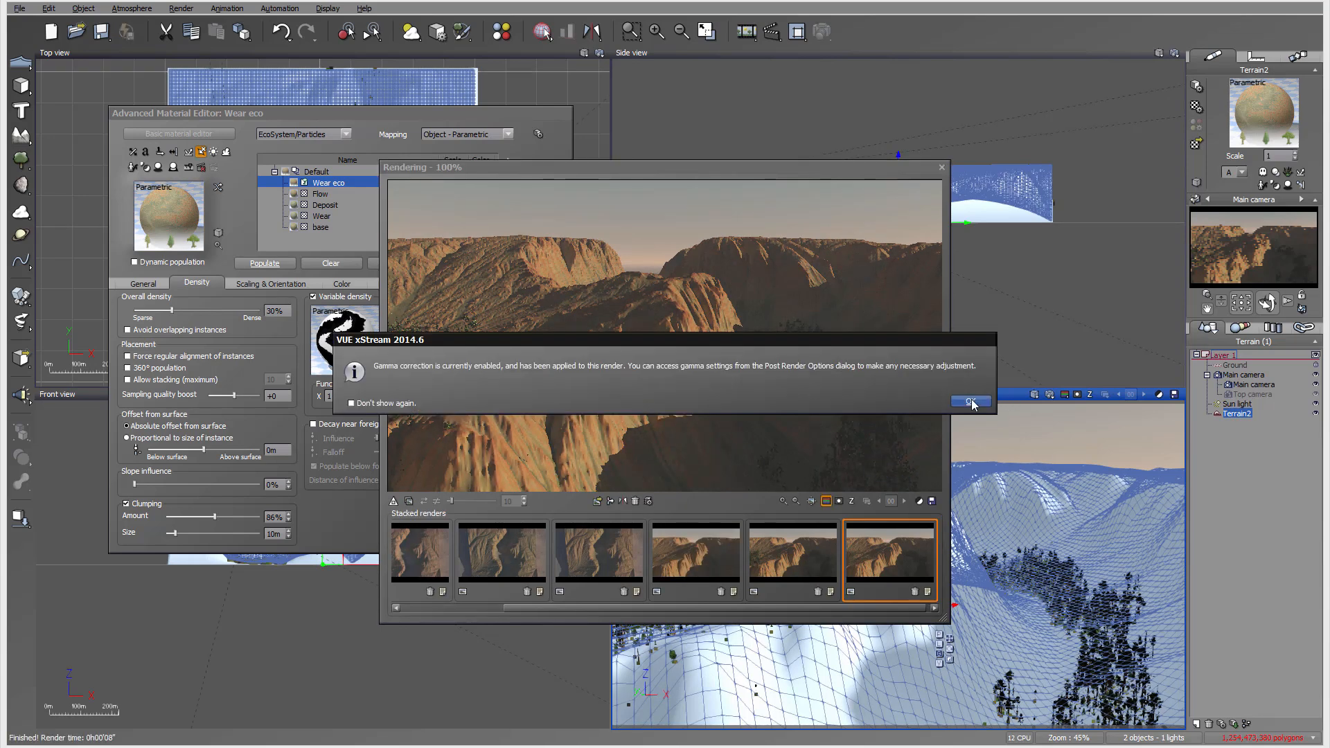
click(971, 402)
click(1127, 474)
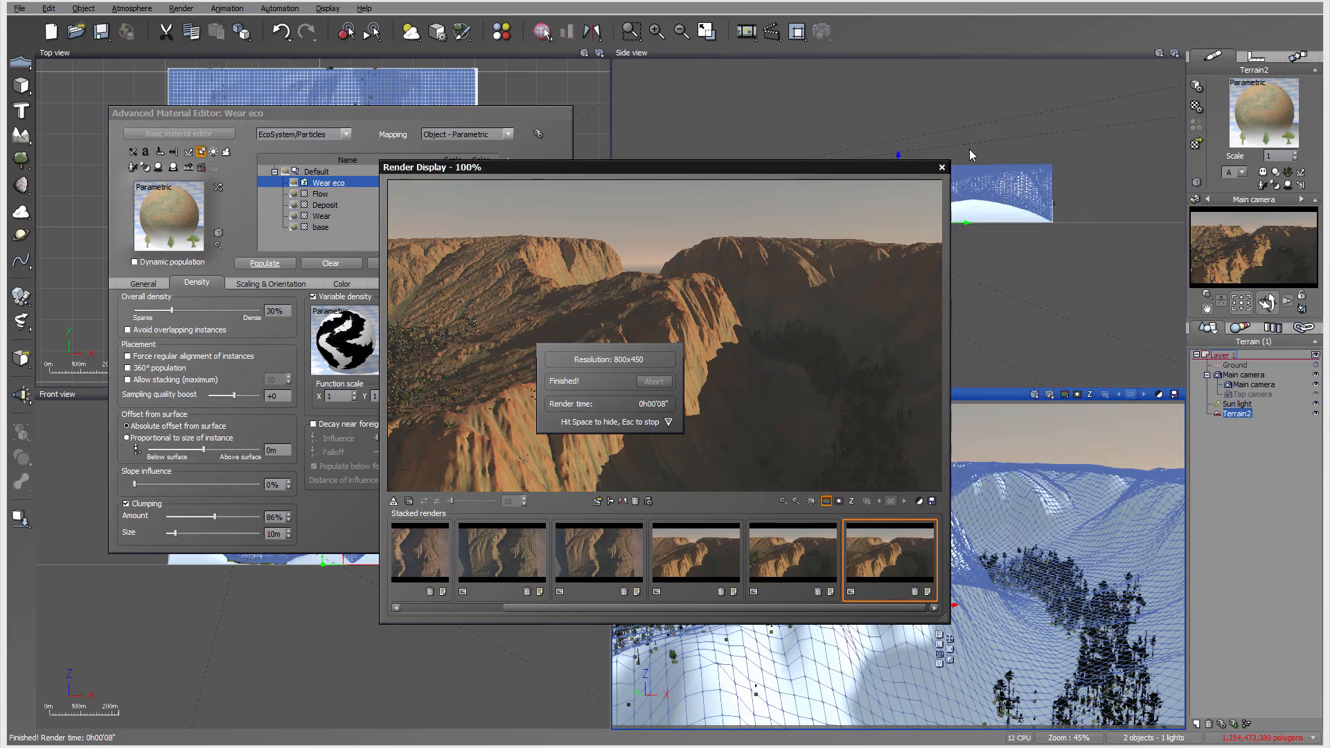
click(943, 168)
Step: Readjust the presence shares of Winter Tree B, Alder – Late Spring and Tall Pine Tree in the ecosystem population
click(256, 284)
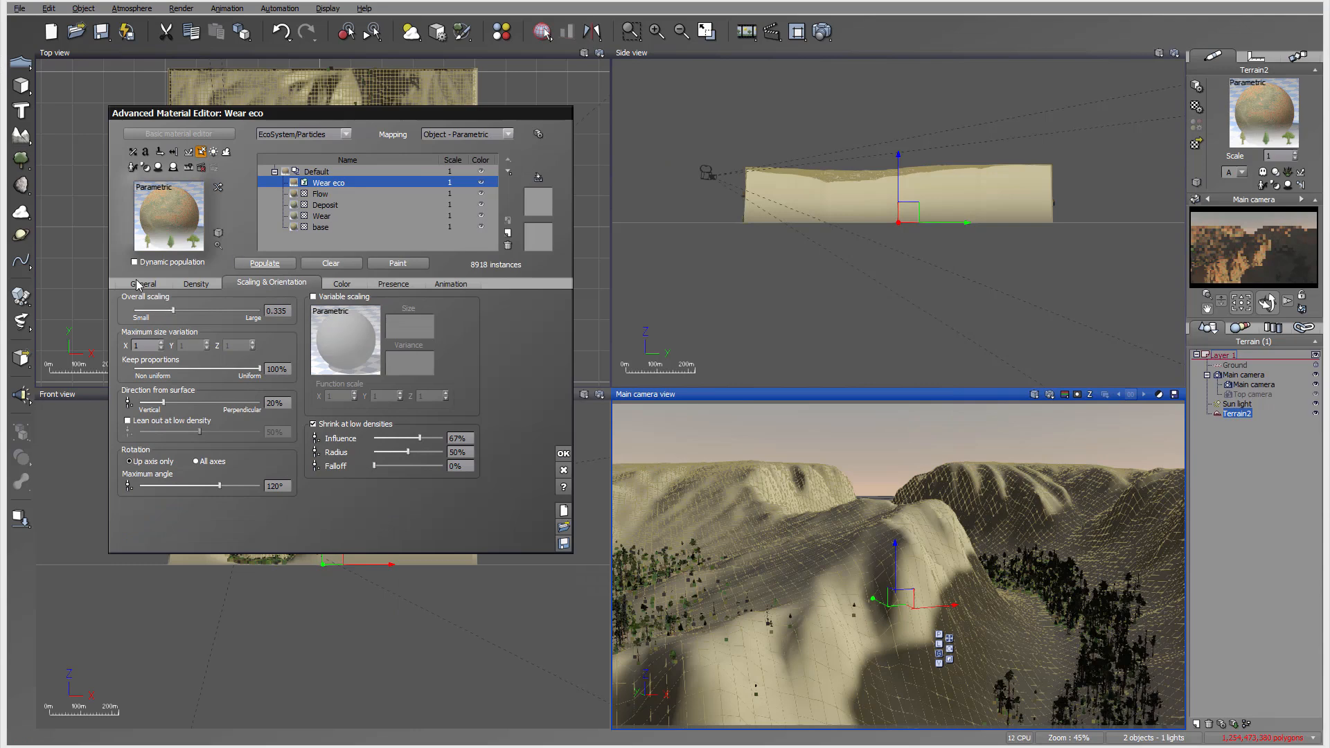
click(138, 284)
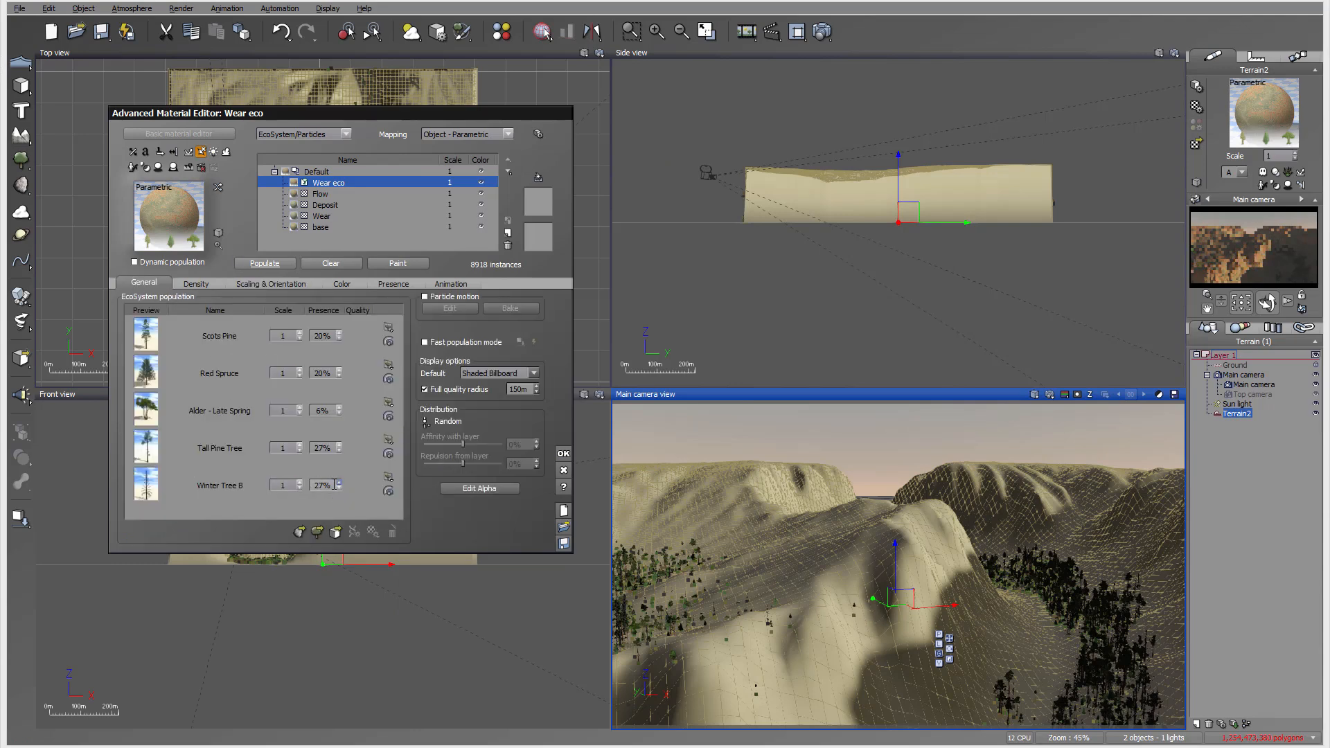
drag(339, 489, 339, 493)
click(339, 410)
drag(339, 450, 338, 492)
click(283, 448)
Step: Set the overall scaling to 0.405 and the low-density shrink influence to 59%, and repopulate the ecosystem
click(199, 285)
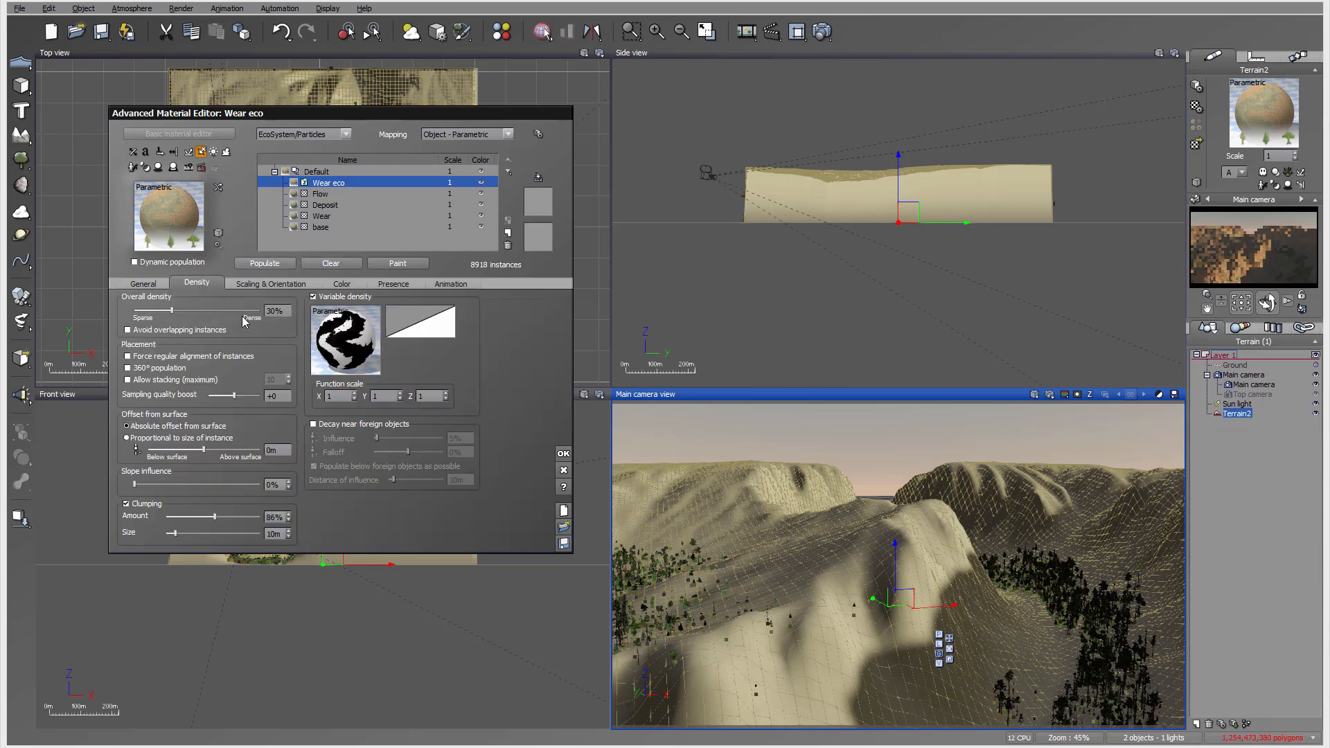
click(264, 285)
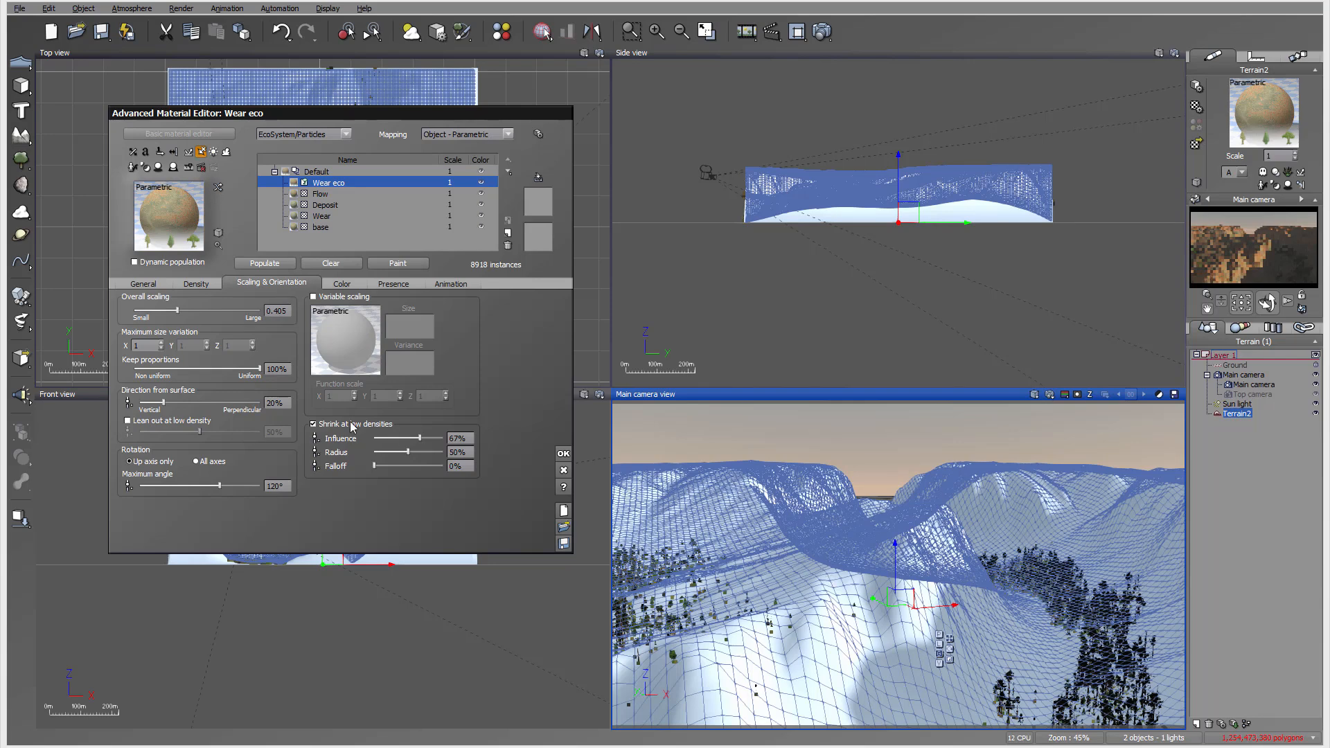
drag(414, 433, 411, 431)
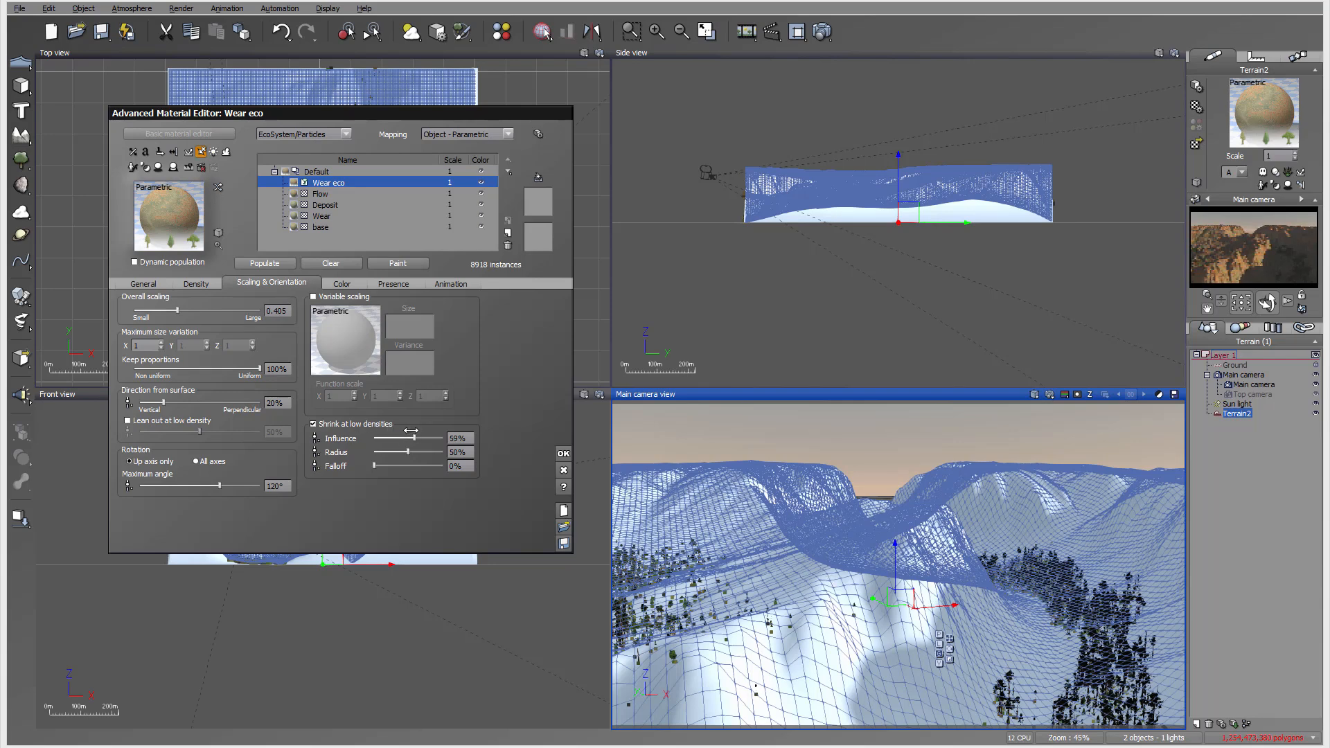
click(244, 262)
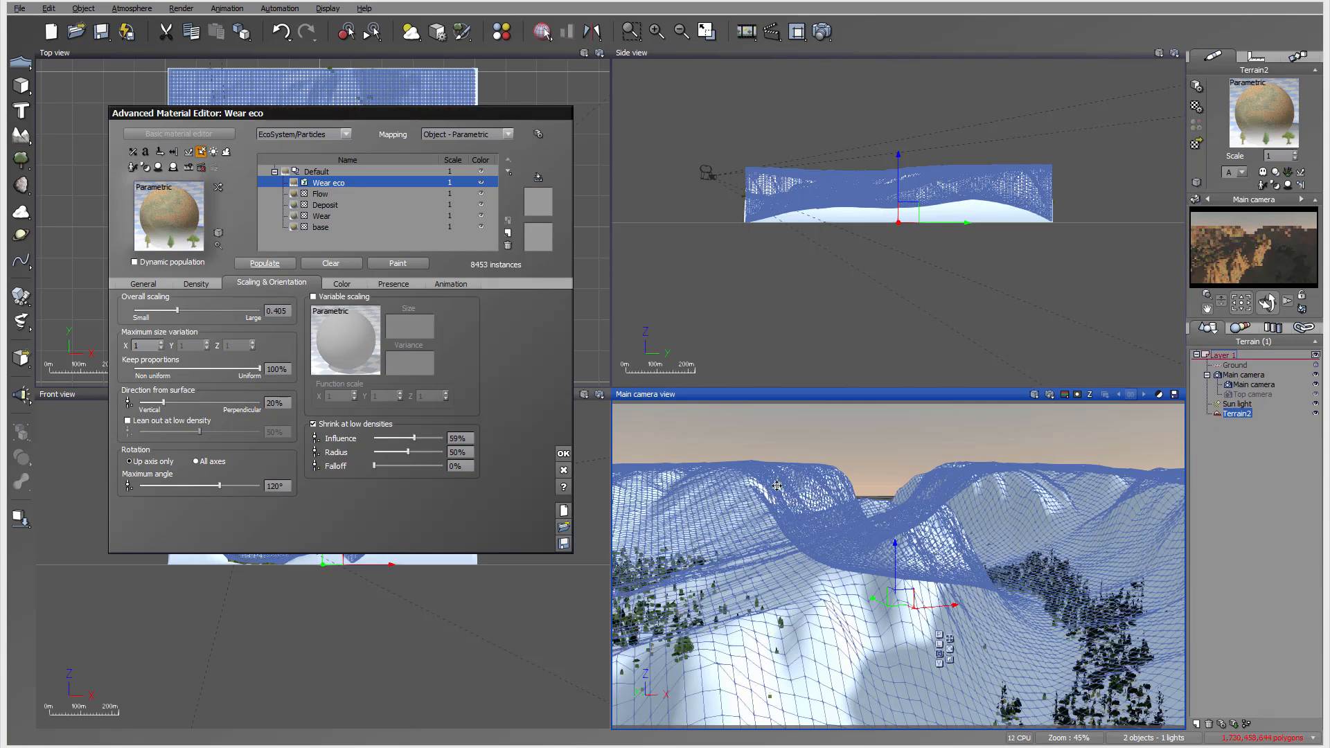
Step: Raise the overall scaling to 0.582 and the overall density to 42%, repopulating the ecosystem after each change
drag(214, 311, 220, 311)
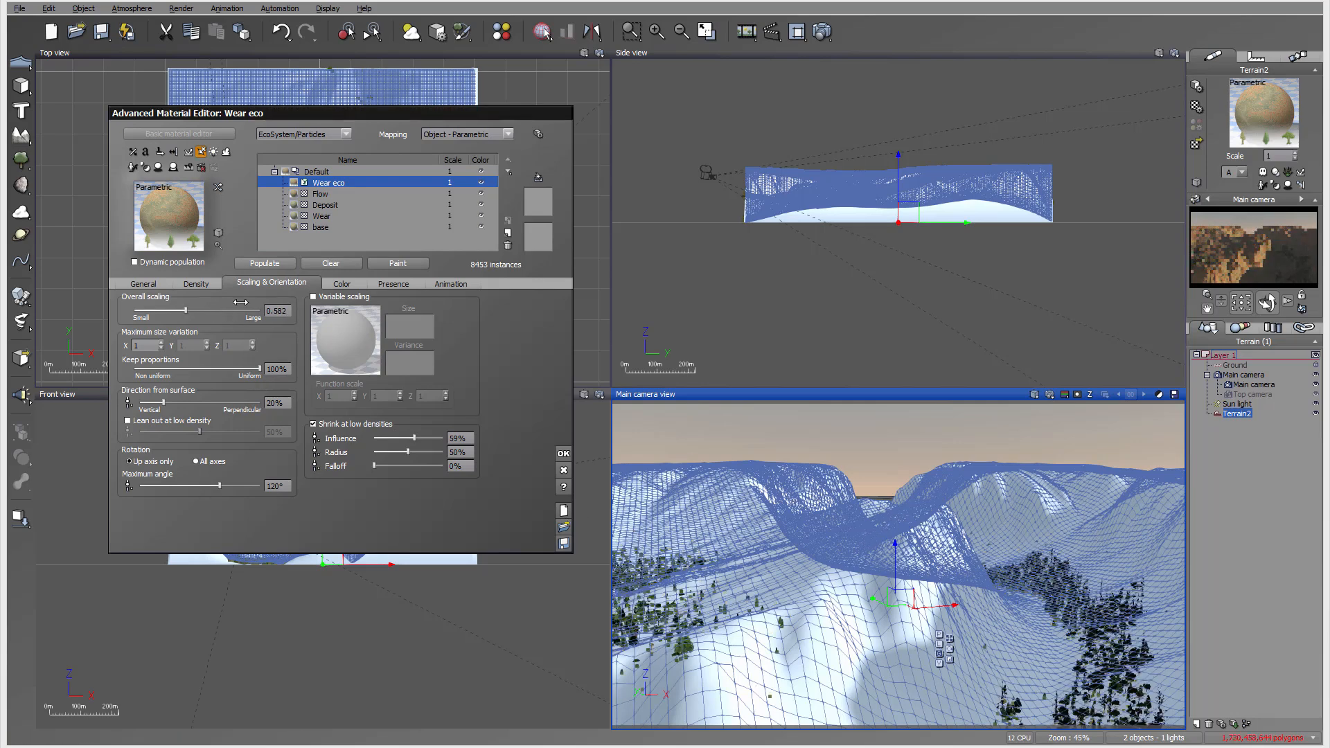
click(280, 265)
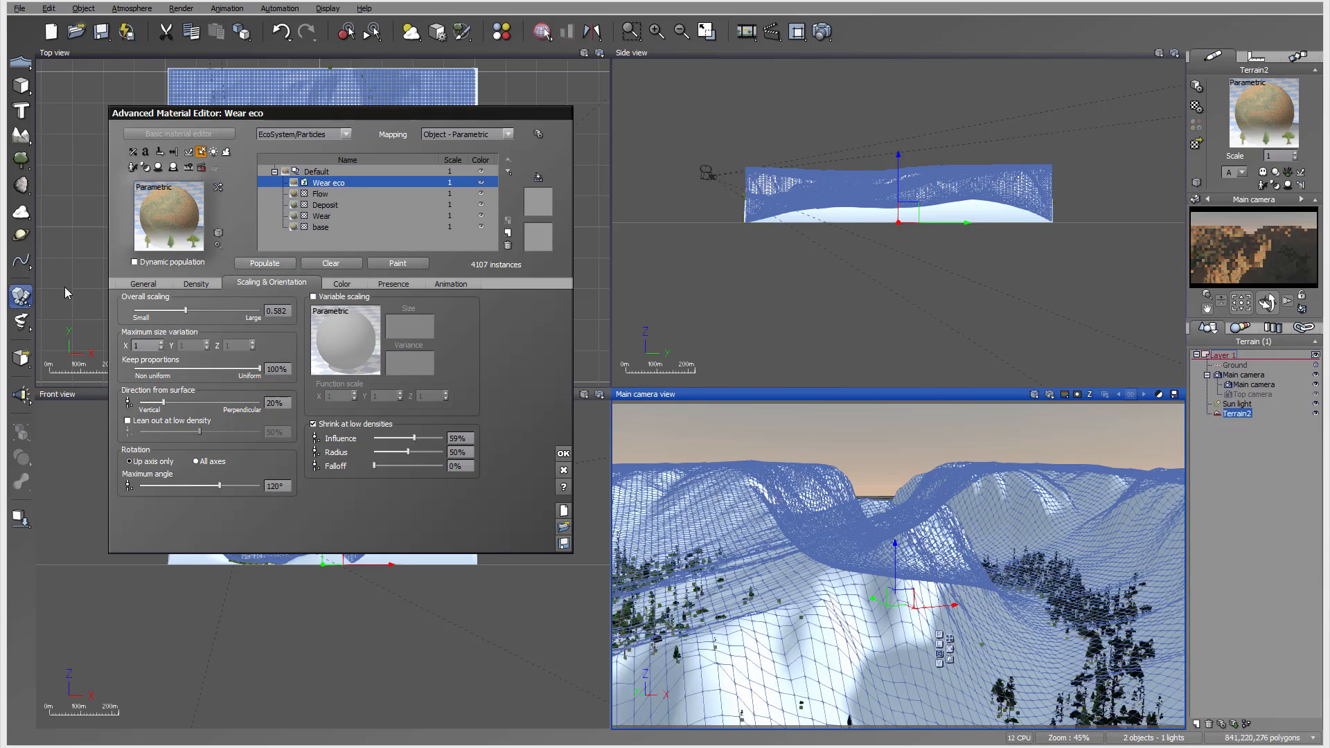
click(196, 284)
drag(190, 113, 278, 154)
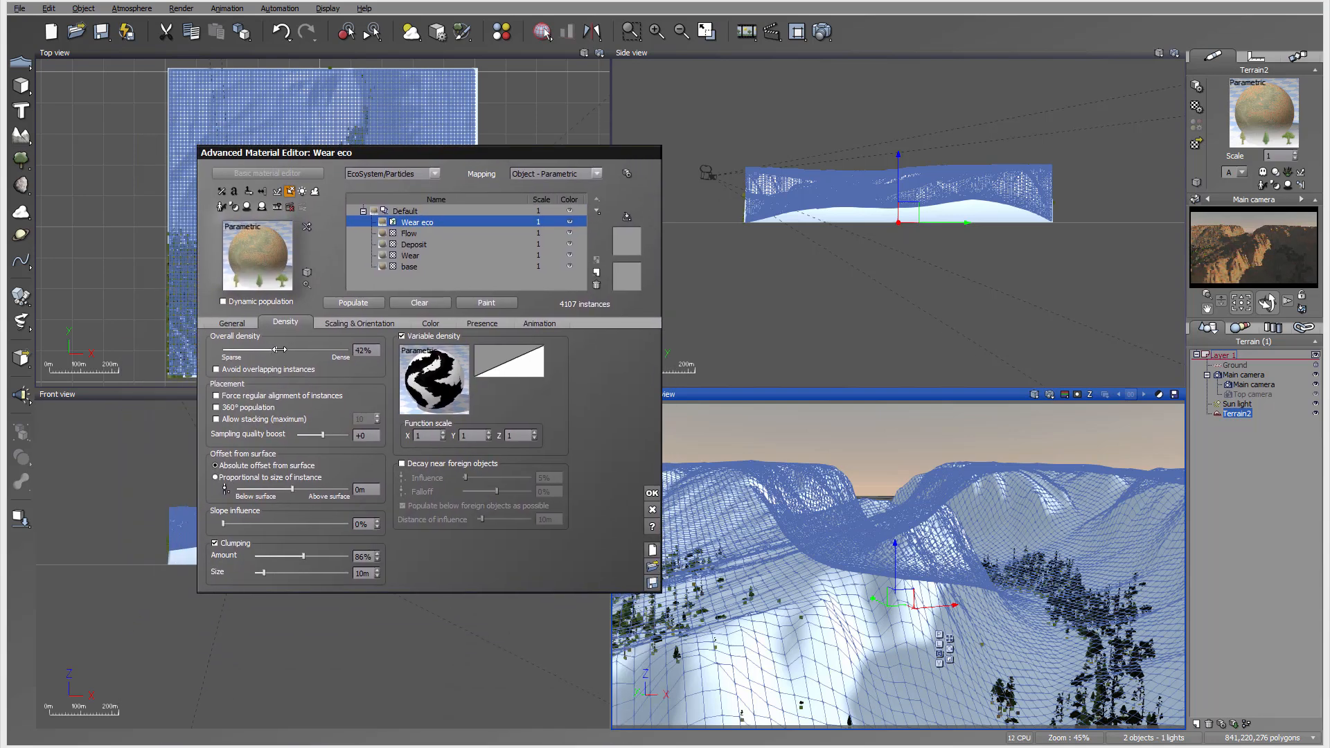
click(357, 304)
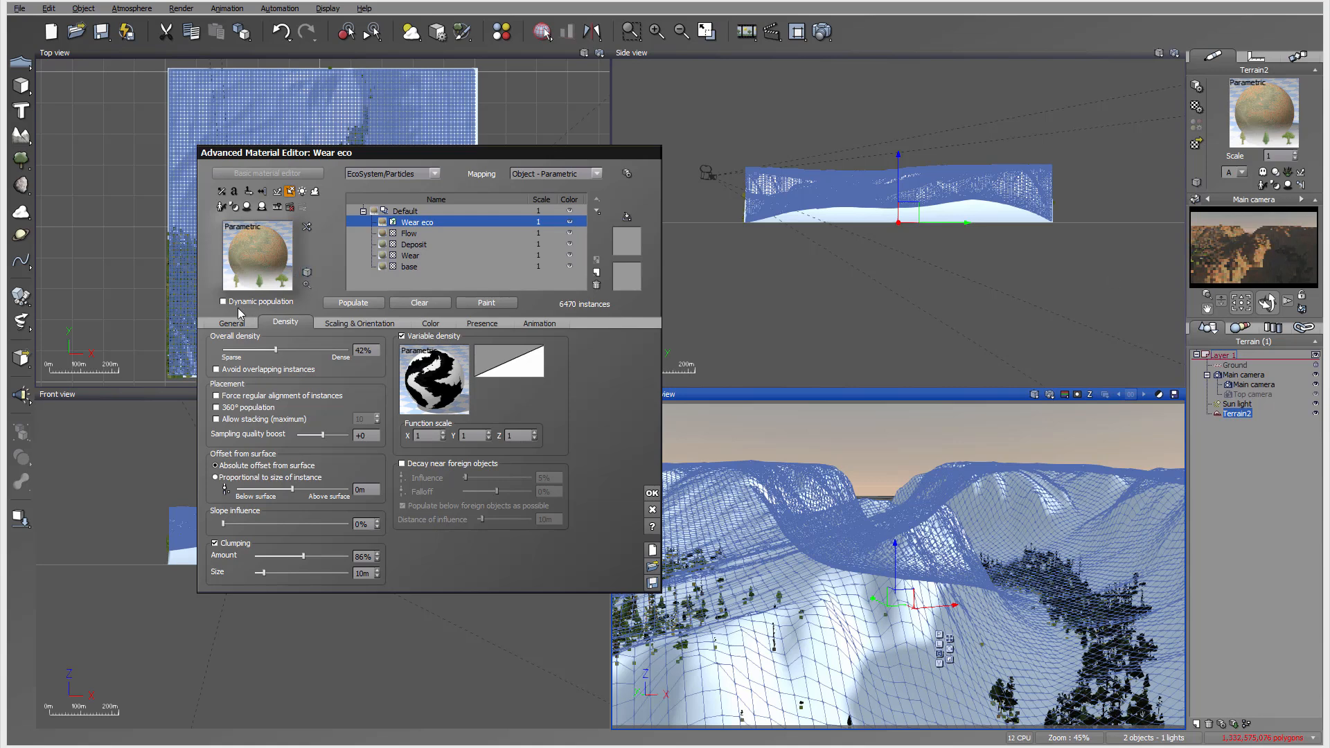
Step: Turn on dynamic population for the Wear eco layer and accept the material changes
click(235, 302)
click(652, 493)
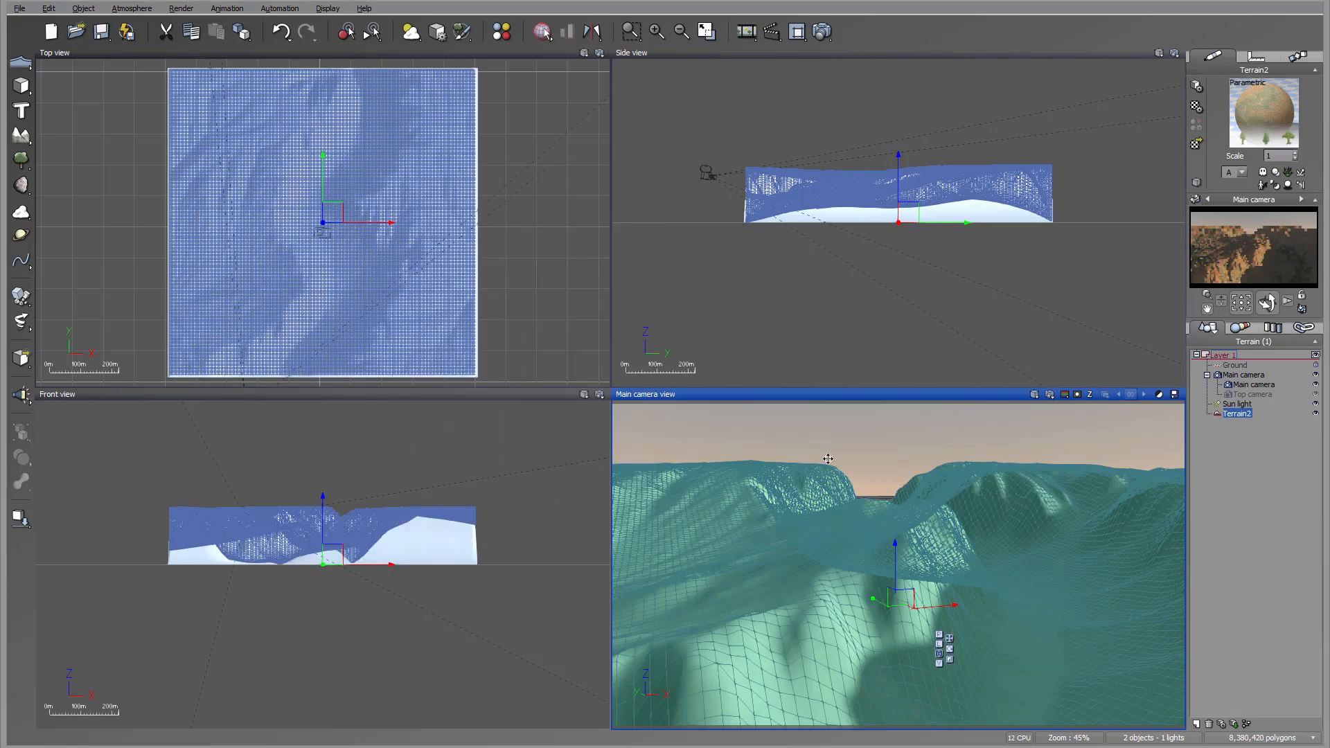
Step: Render the main camera view with the dynamic population, dismiss the gamma notice and close the render display
click(822, 31)
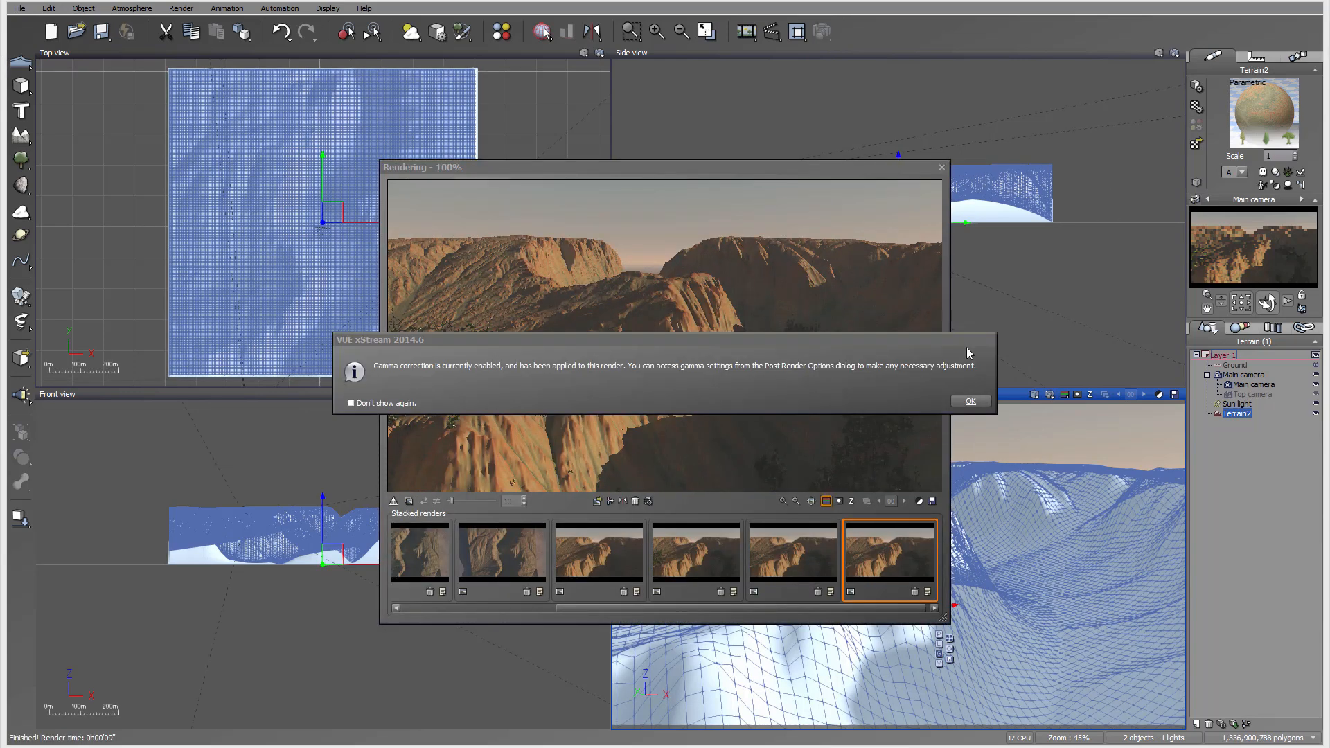
click(971, 399)
click(1128, 473)
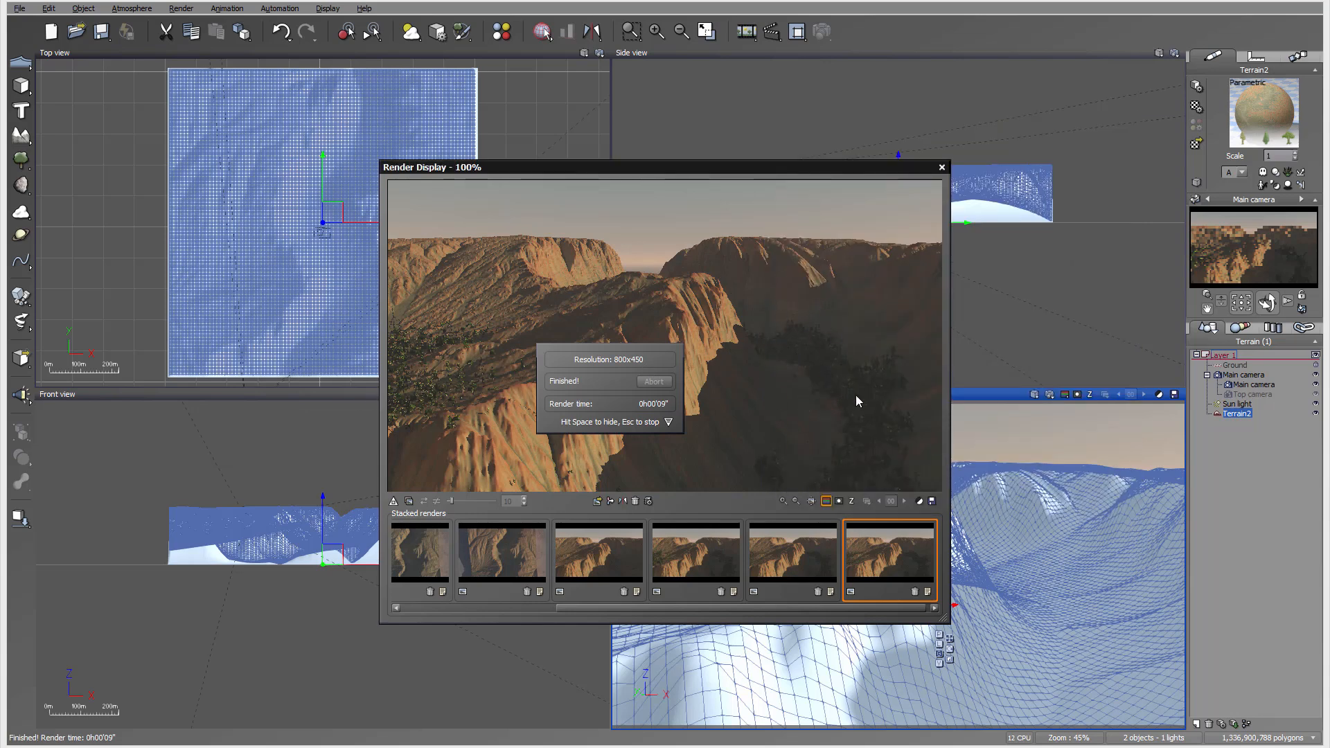
click(940, 166)
Step: Add a new terrain to the scene and enlarge it uniformly in the top view
scroll(322, 248, down, 5)
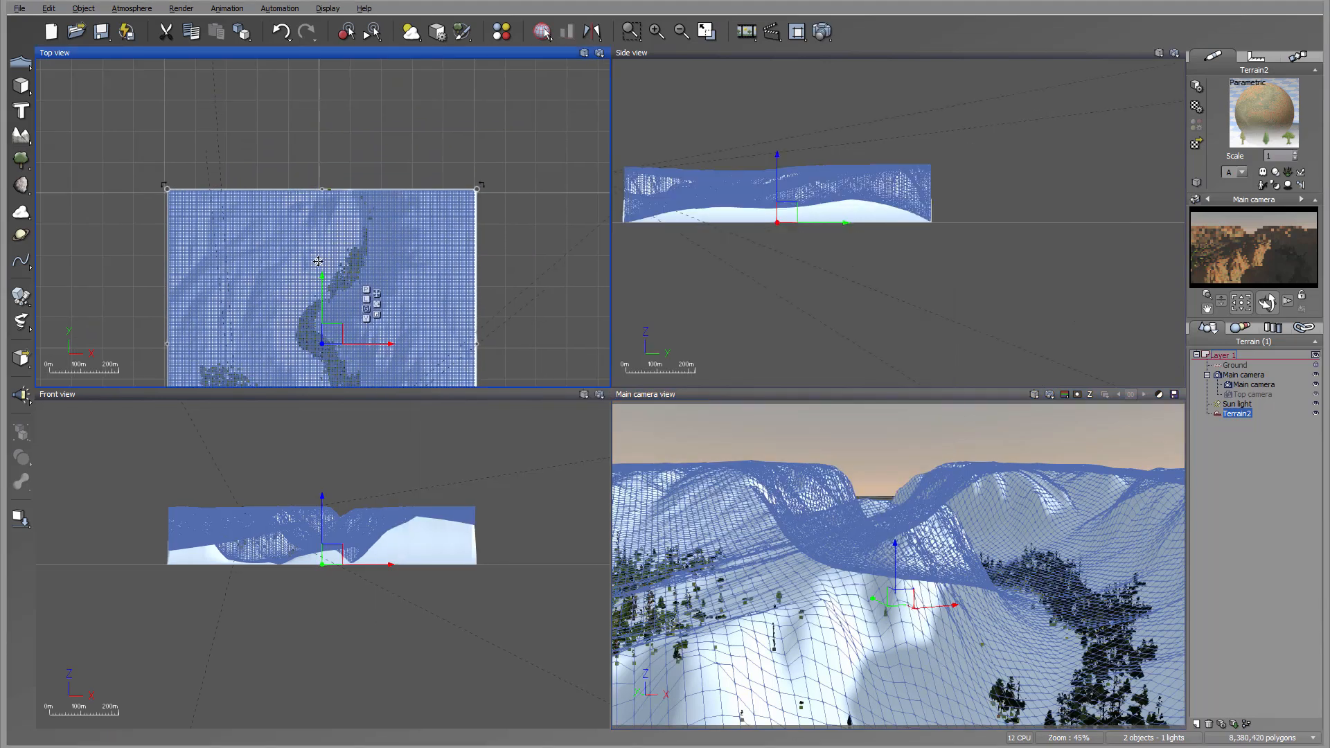
right_drag(322, 248, 324, 277)
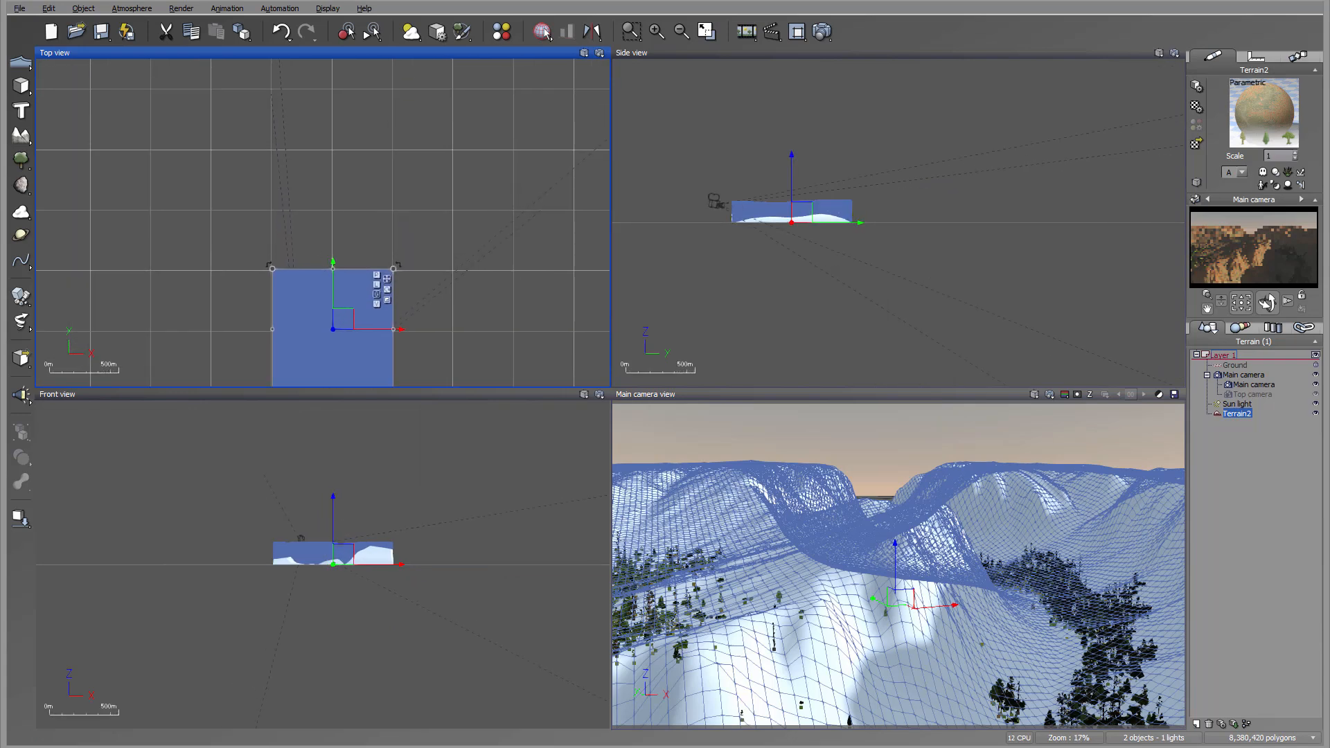
click(21, 136)
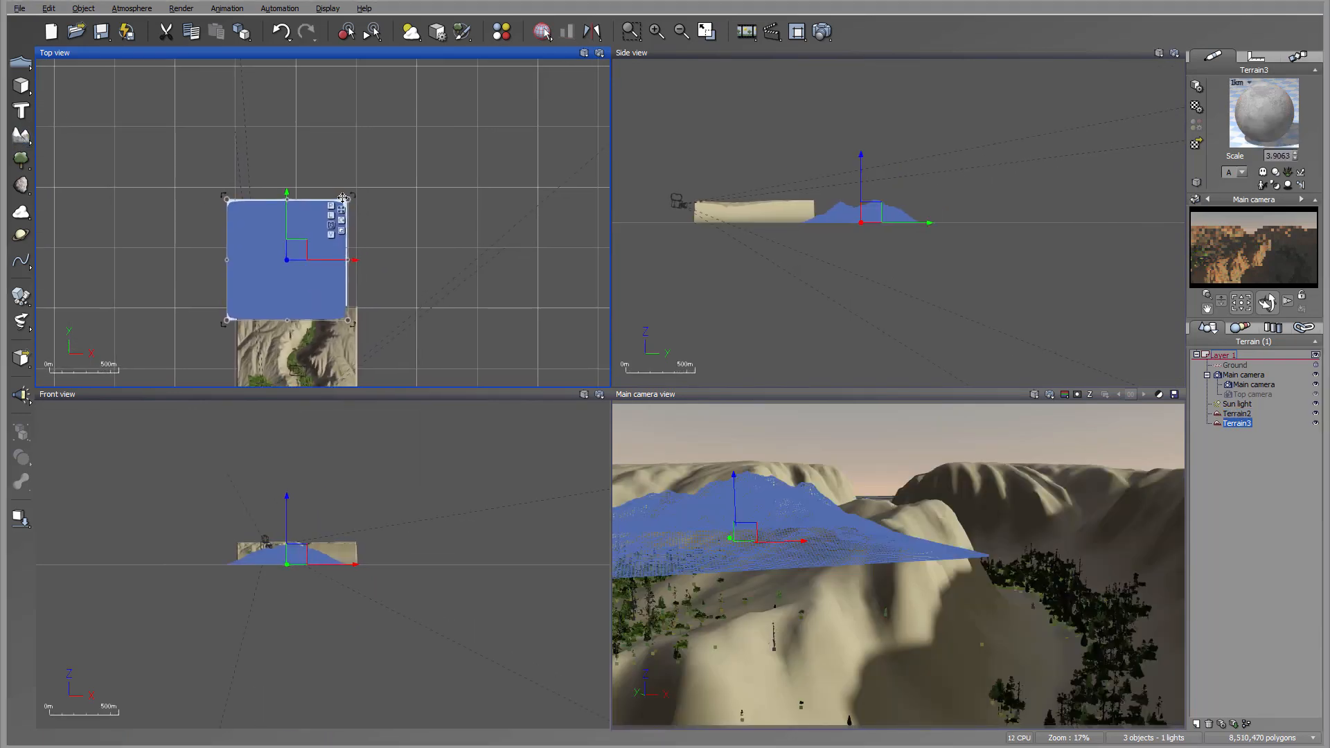
drag(347, 199, 704, 104)
Step: Stretch the new terrain along the X axis and position it behind the canyon terrain
right_drag(471, 173, 436, 269)
drag(364, 246, 216, 191)
right_drag(419, 202, 526, 205)
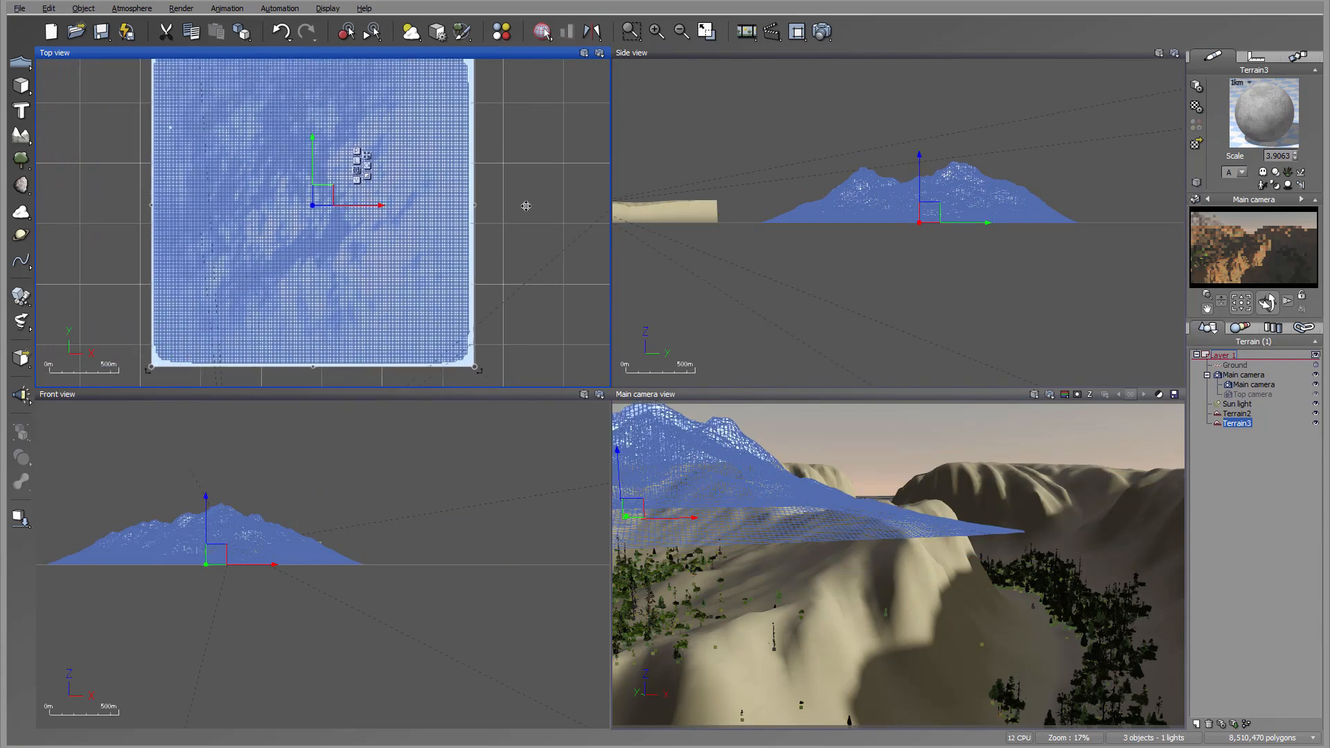
drag(526, 206, 179, 203)
drag(333, 211, 623, 210)
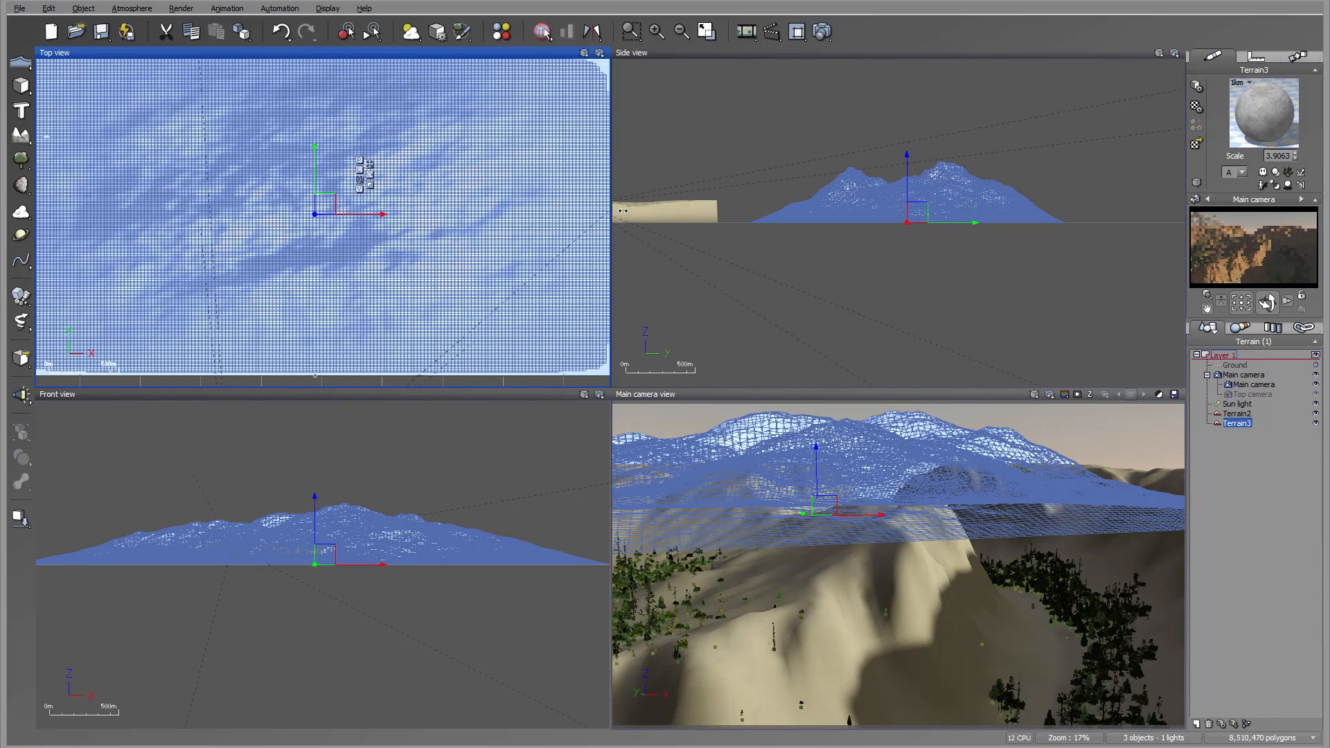
drag(313, 213, 162, 170)
click(1092, 158)
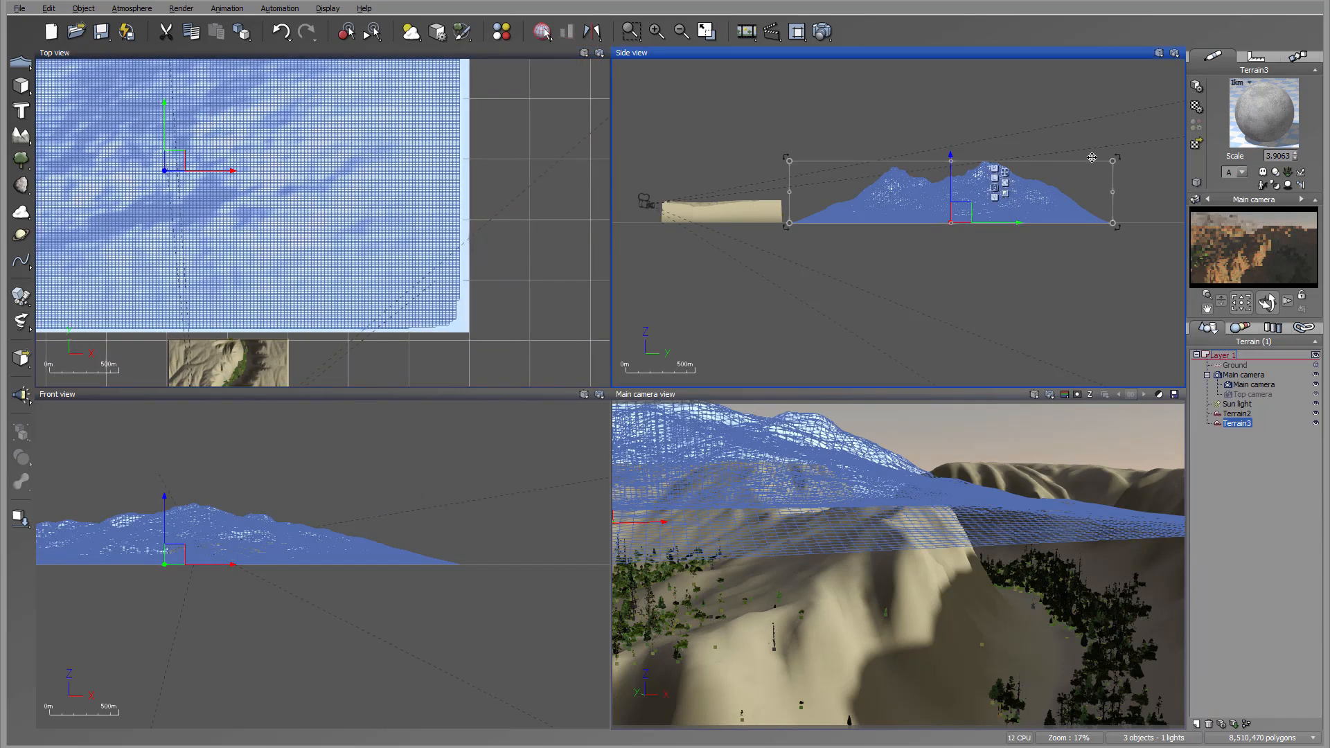
Step: Scale the background terrain down uniformly, replace its shape with a new ridged mountain form in the Terrain Editor and accept it
drag(1115, 160, 1070, 169)
right_click(257, 229)
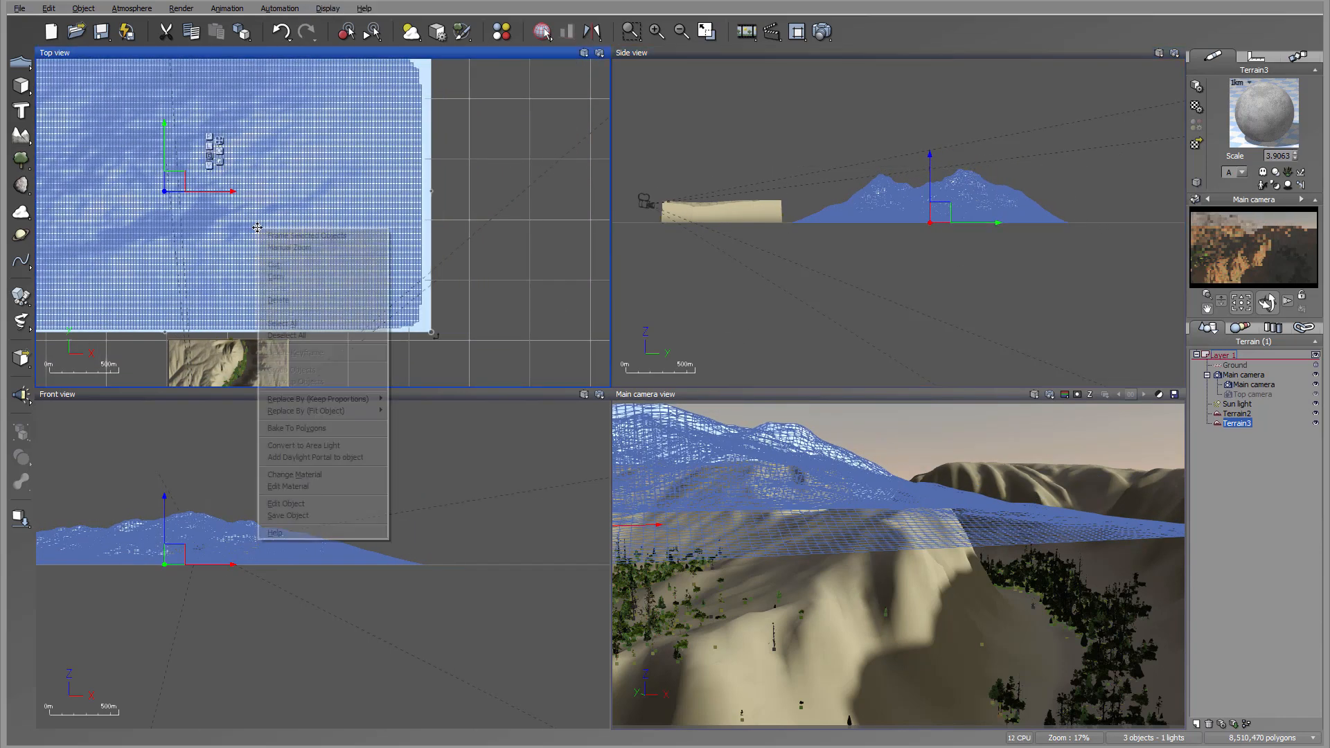
click(331, 503)
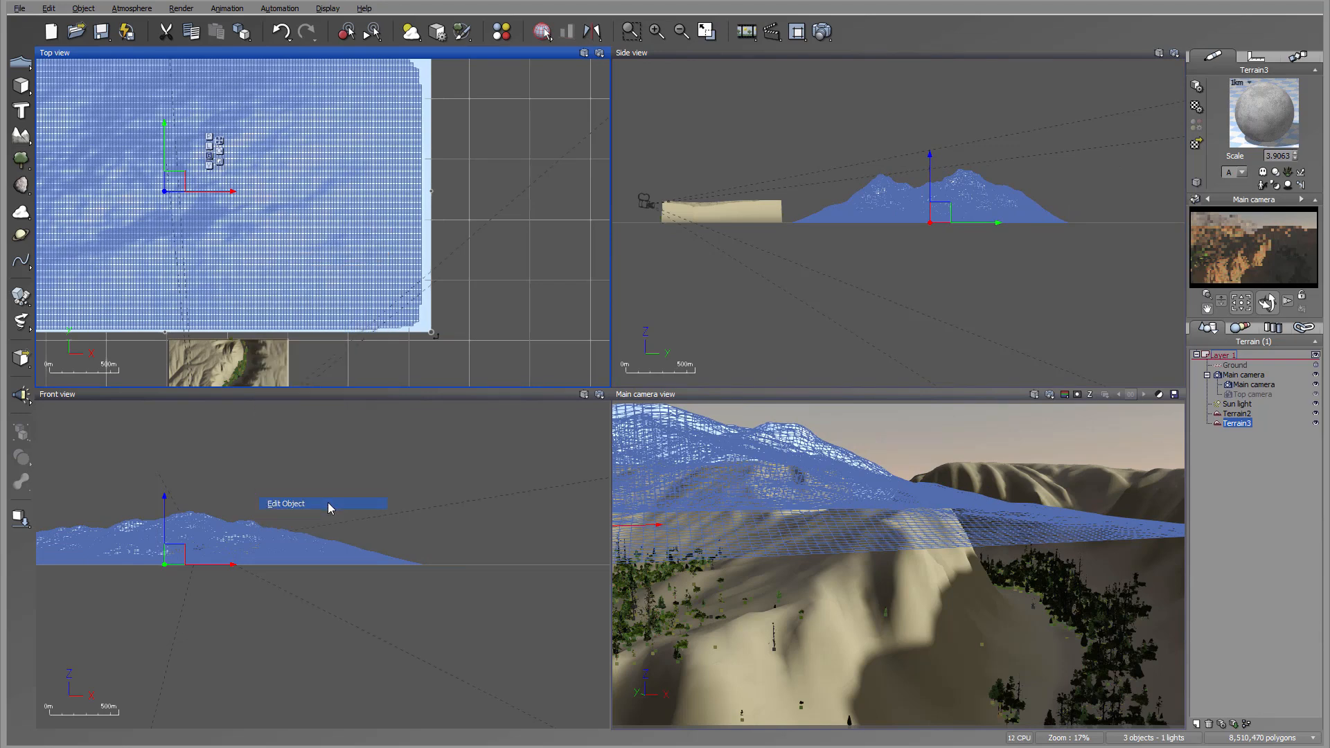
click(274, 138)
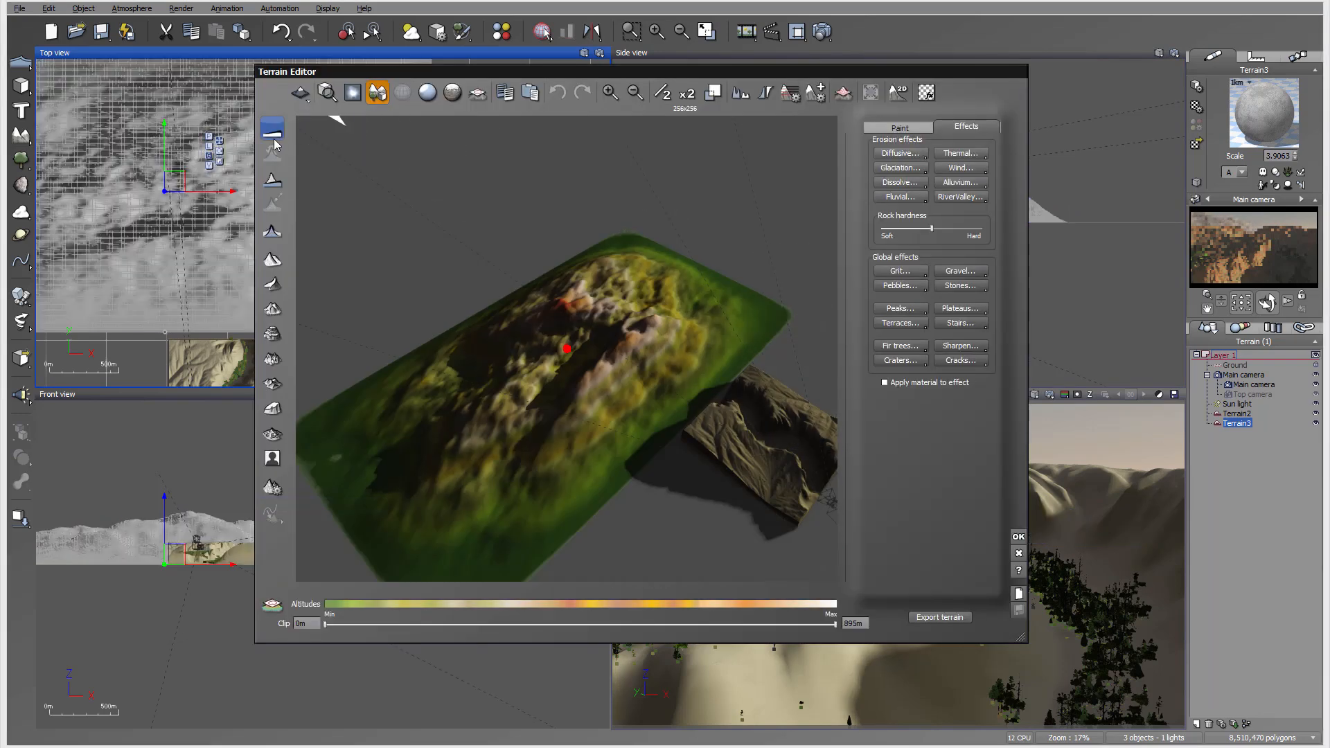
click(281, 286)
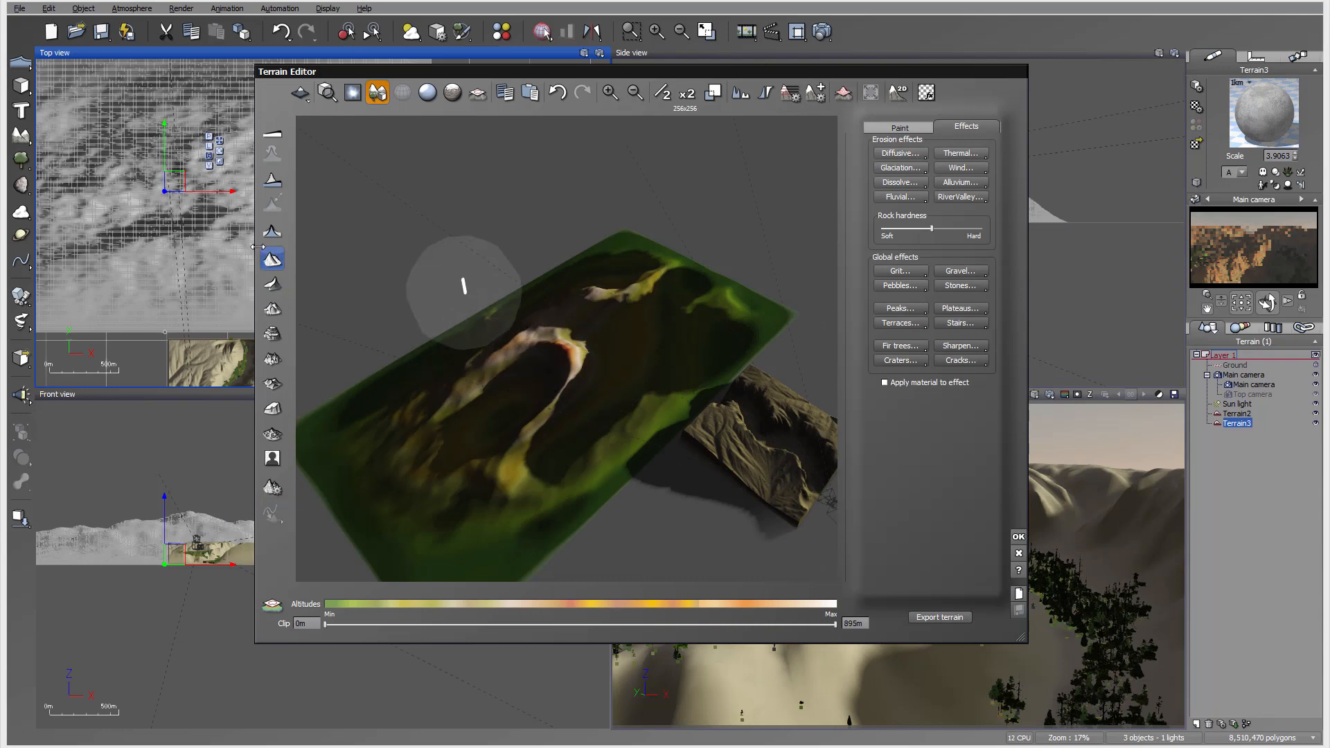
right_drag(689, 304, 647, 315)
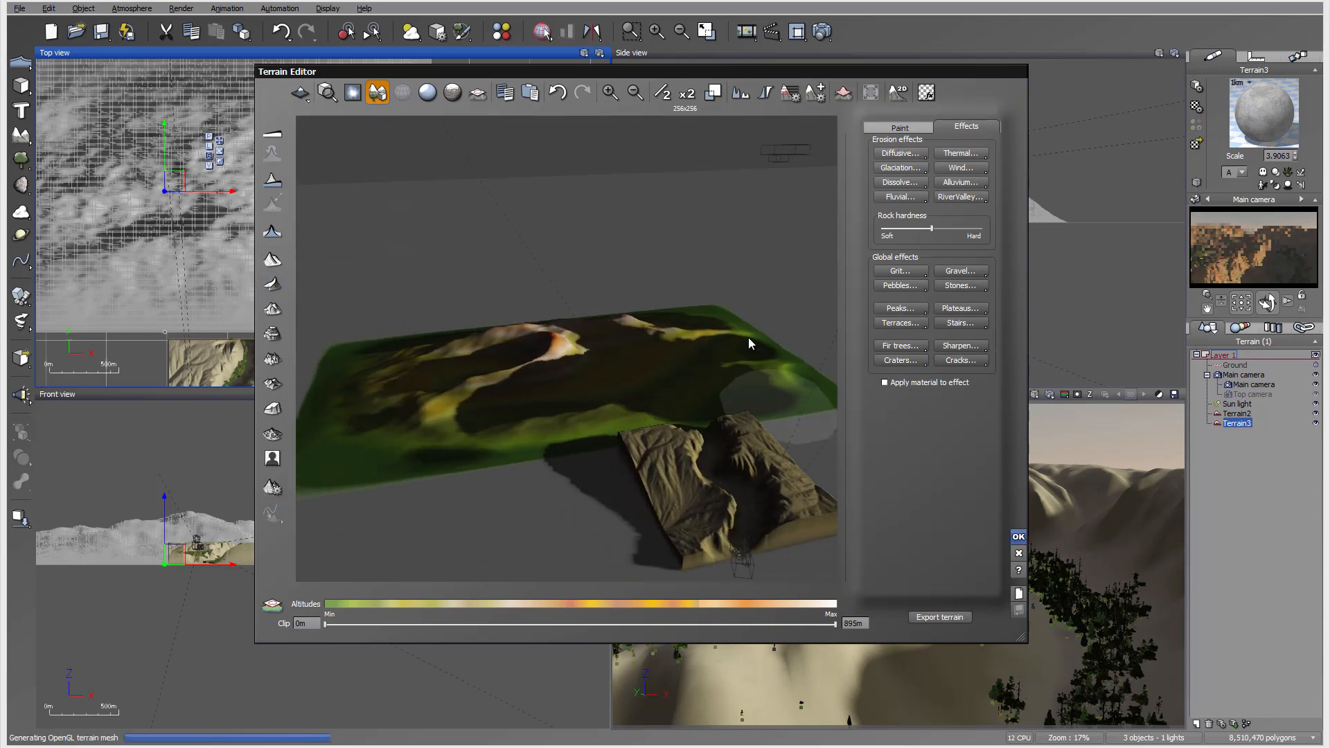
click(1019, 537)
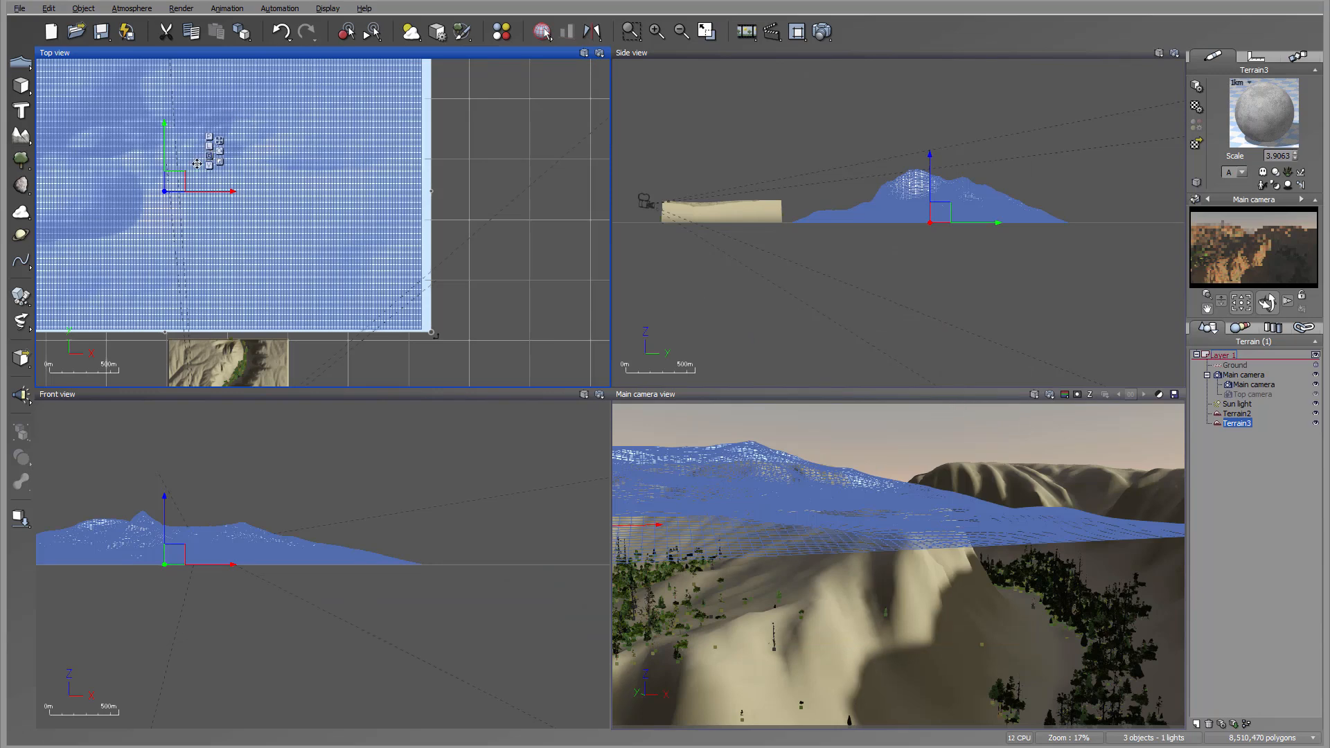
Step: Enlarge the background terrain uniformly in the side view and assign it the Snowy Scrublands material from the Landscapes collection
click(932, 160)
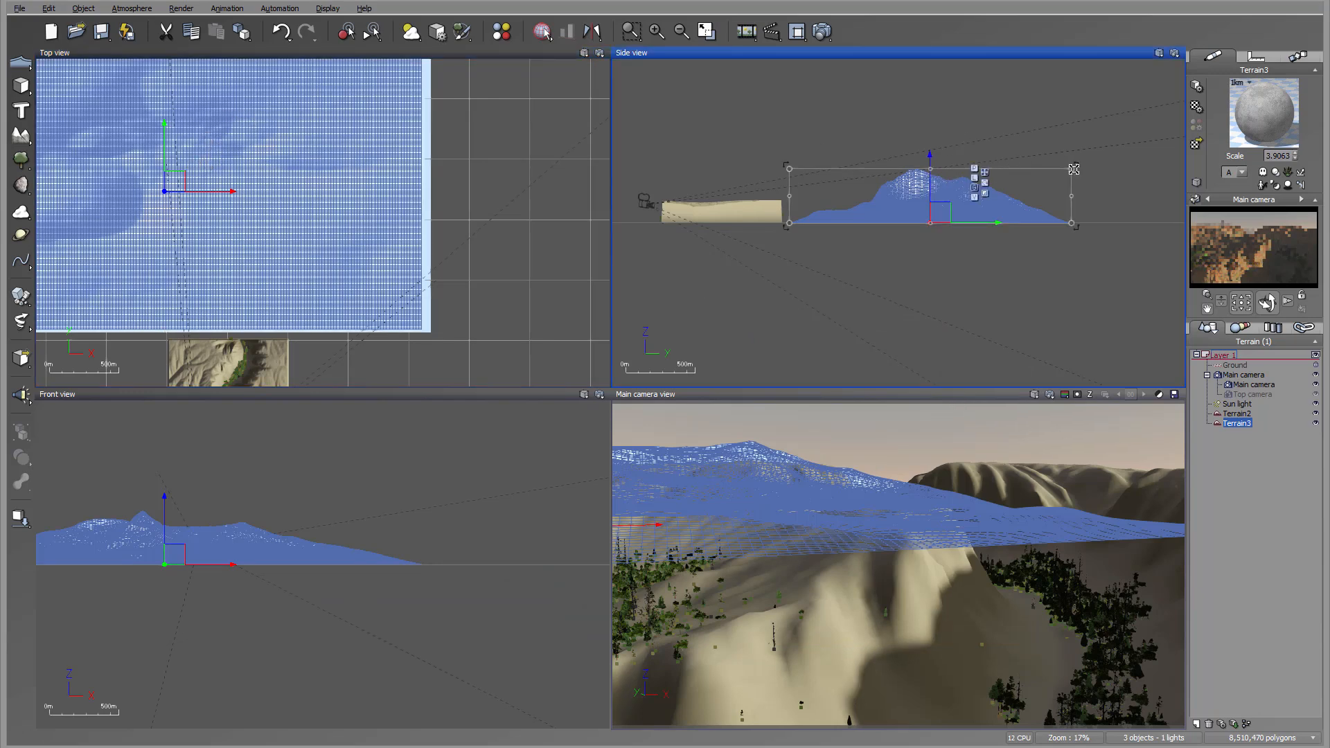
drag(1072, 165, 1113, 160)
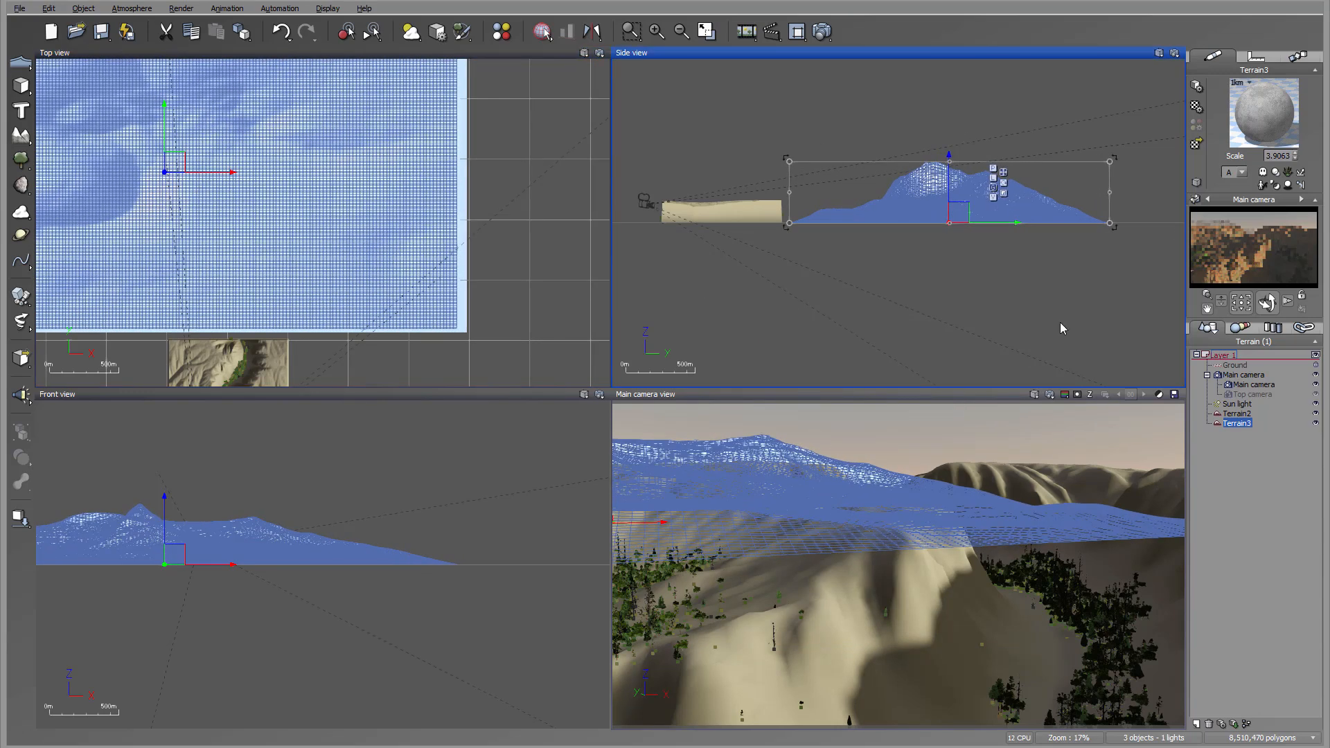
click(1196, 144)
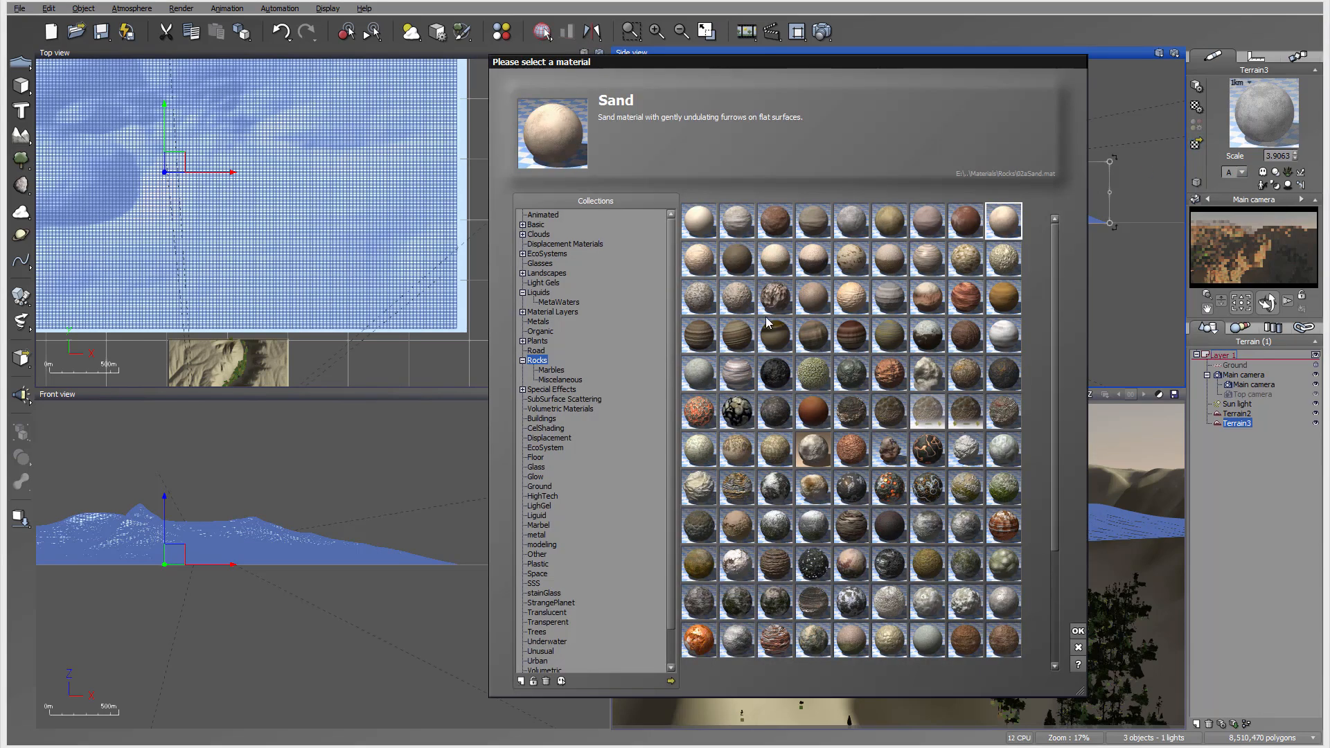
click(546, 273)
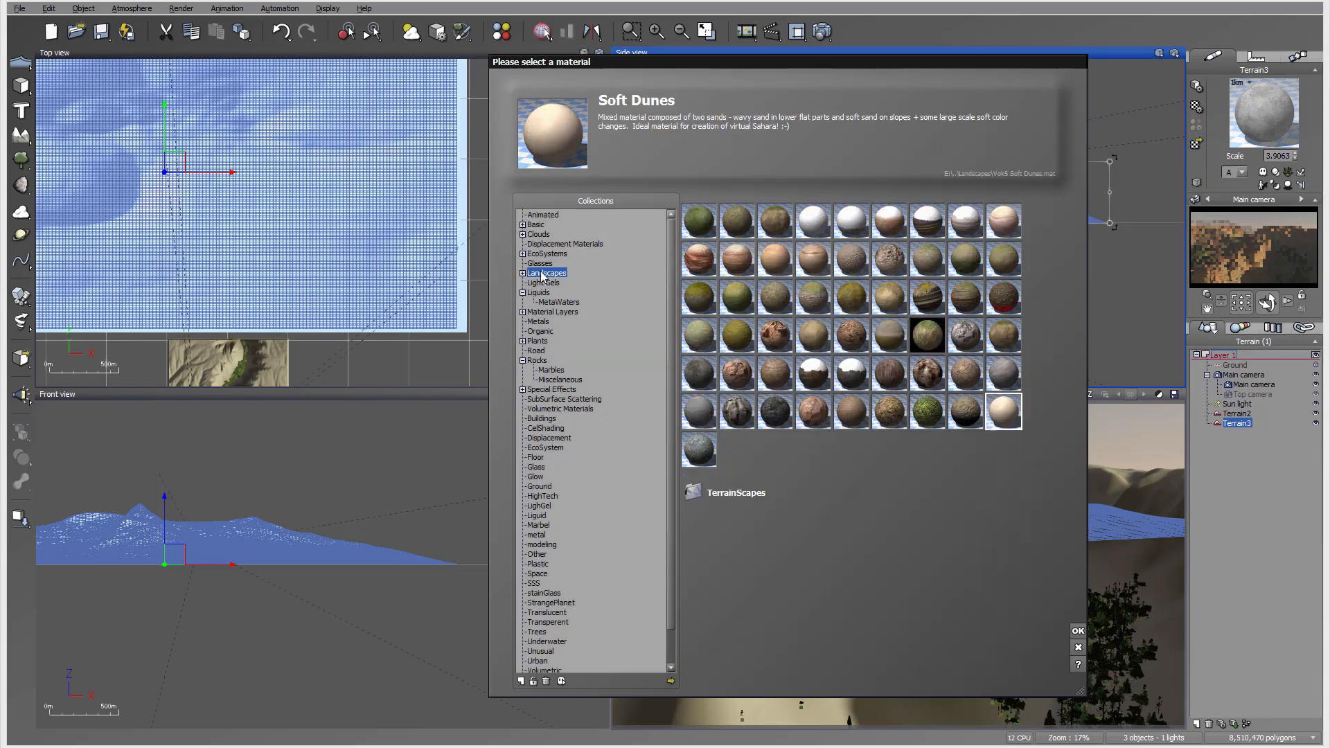
click(858, 373)
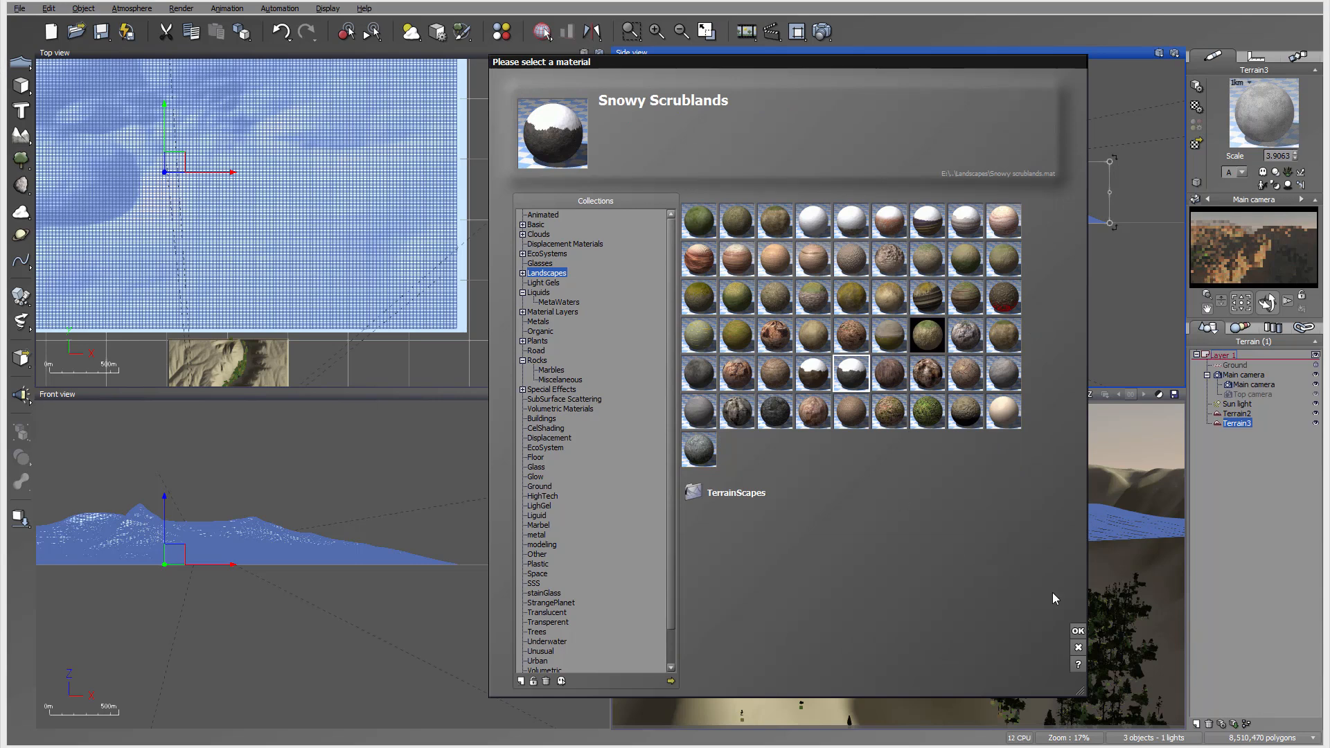
click(1079, 632)
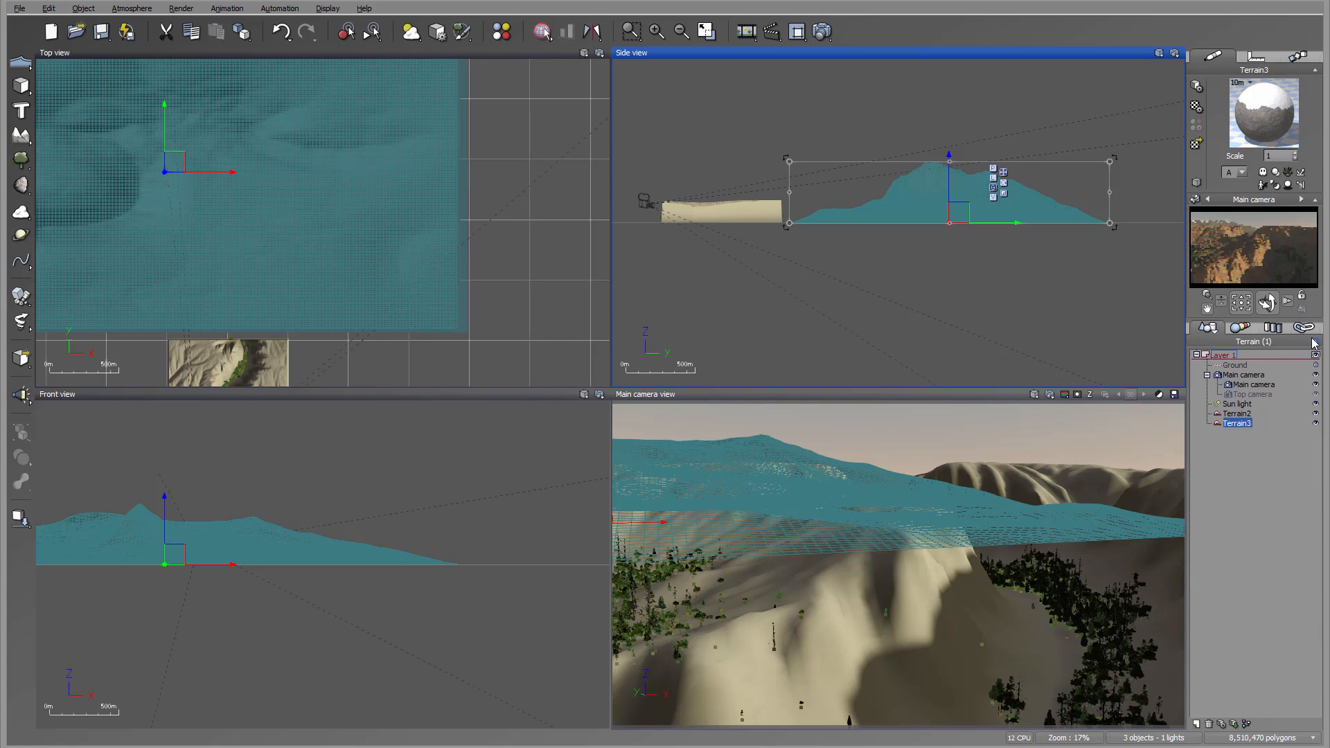
Step: Move the sun light to the +X side of the background terrain in the top view and lower it slightly in the side view
click(1239, 404)
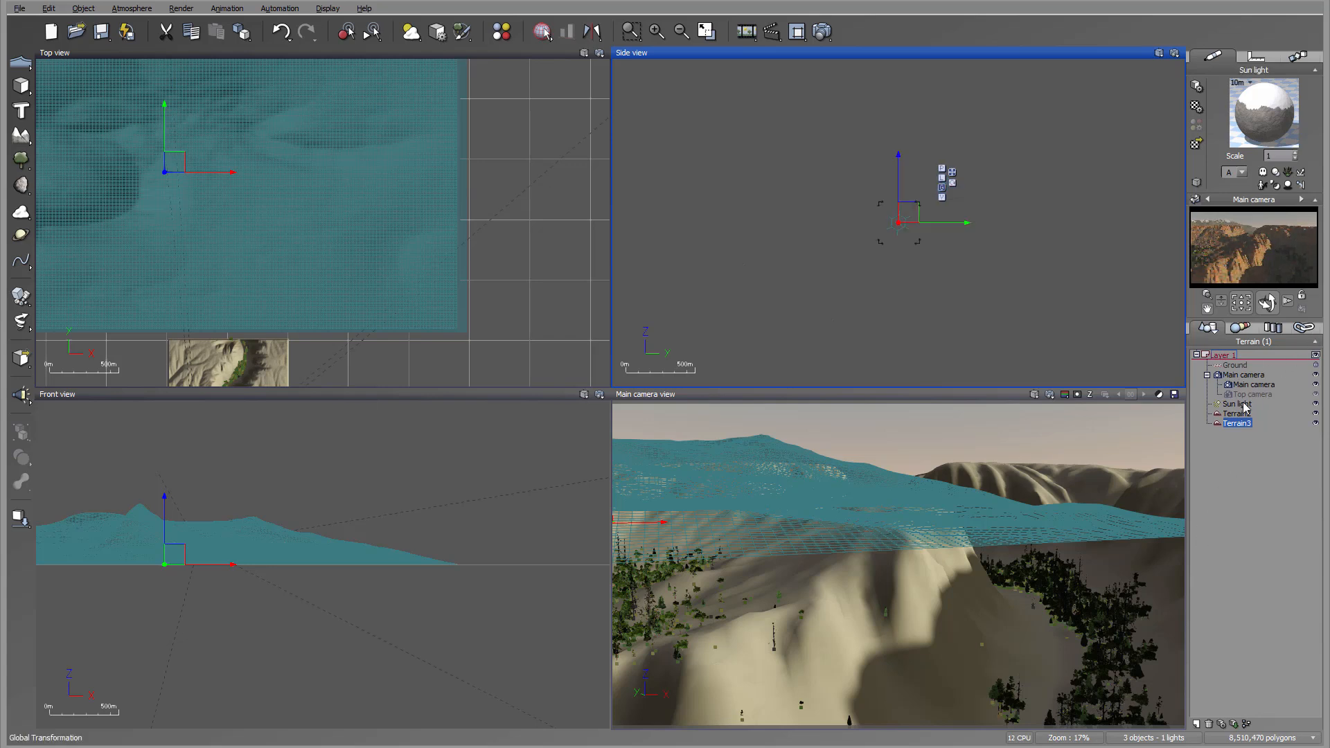
right_drag(117, 173, 398, 311)
scroll(366, 218, down, 5)
mouse_move(429, 291)
mouse_down()
mouse_move(398, 222)
mouse_move(399, 181)
mouse_move(376, 150)
mouse_up()
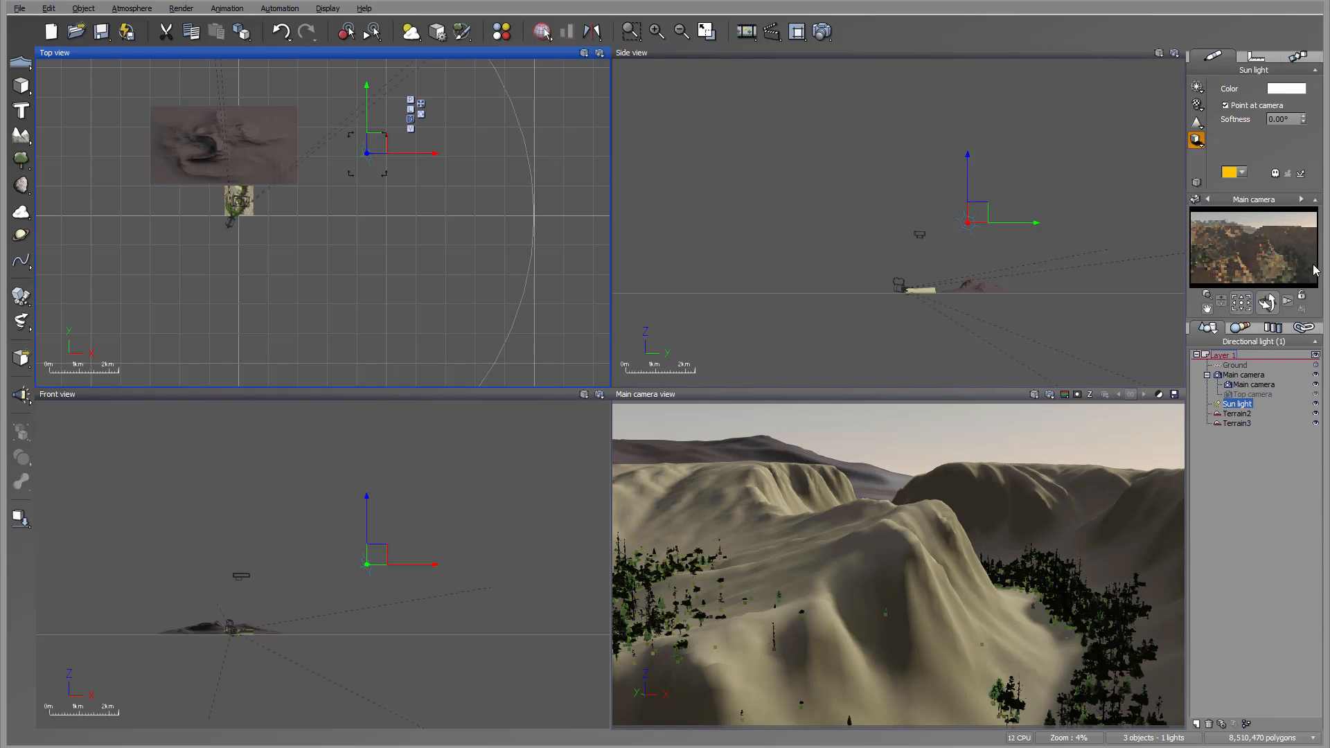
mouse_move(978, 211)
mouse_down()
mouse_move(987, 221)
mouse_move(978, 197)
mouse_move(986, 223)
mouse_up()
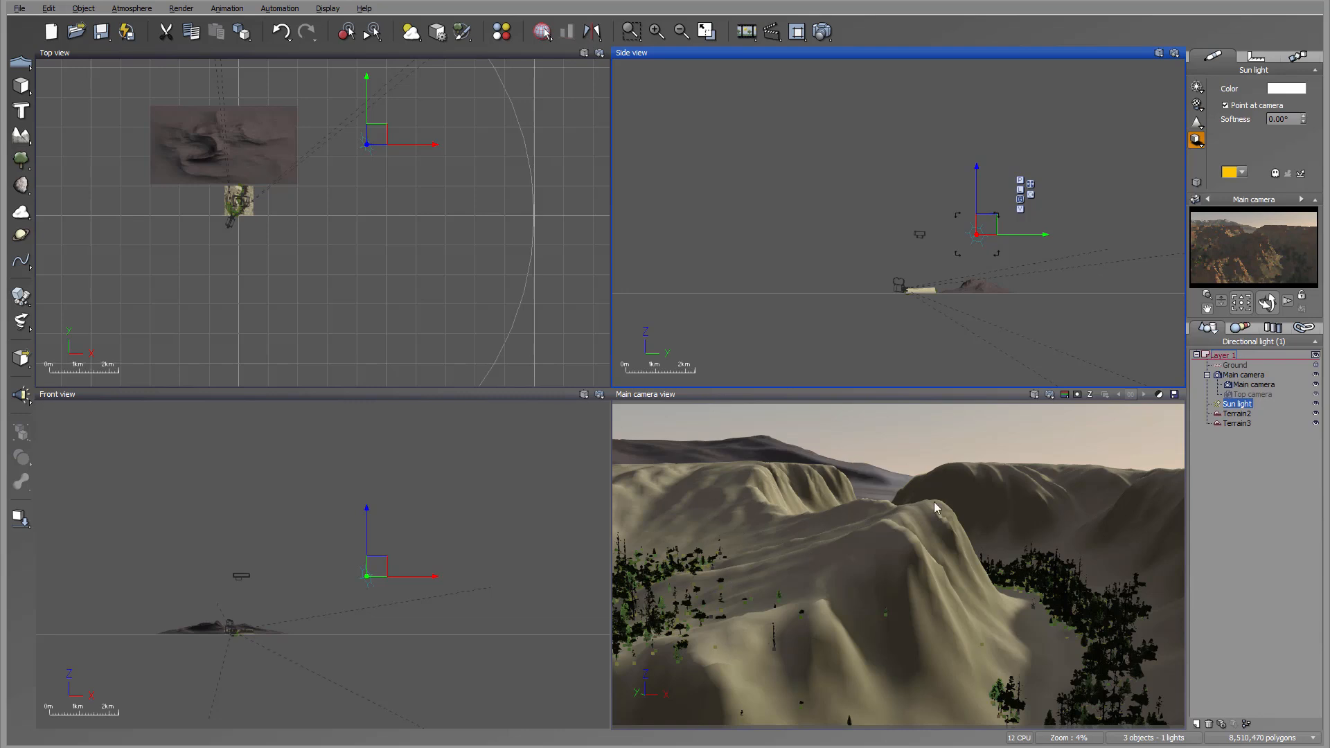
Step: Render the main camera view with the snowy background mountain and moved sun, accept the post render options and close the render display
click(822, 31)
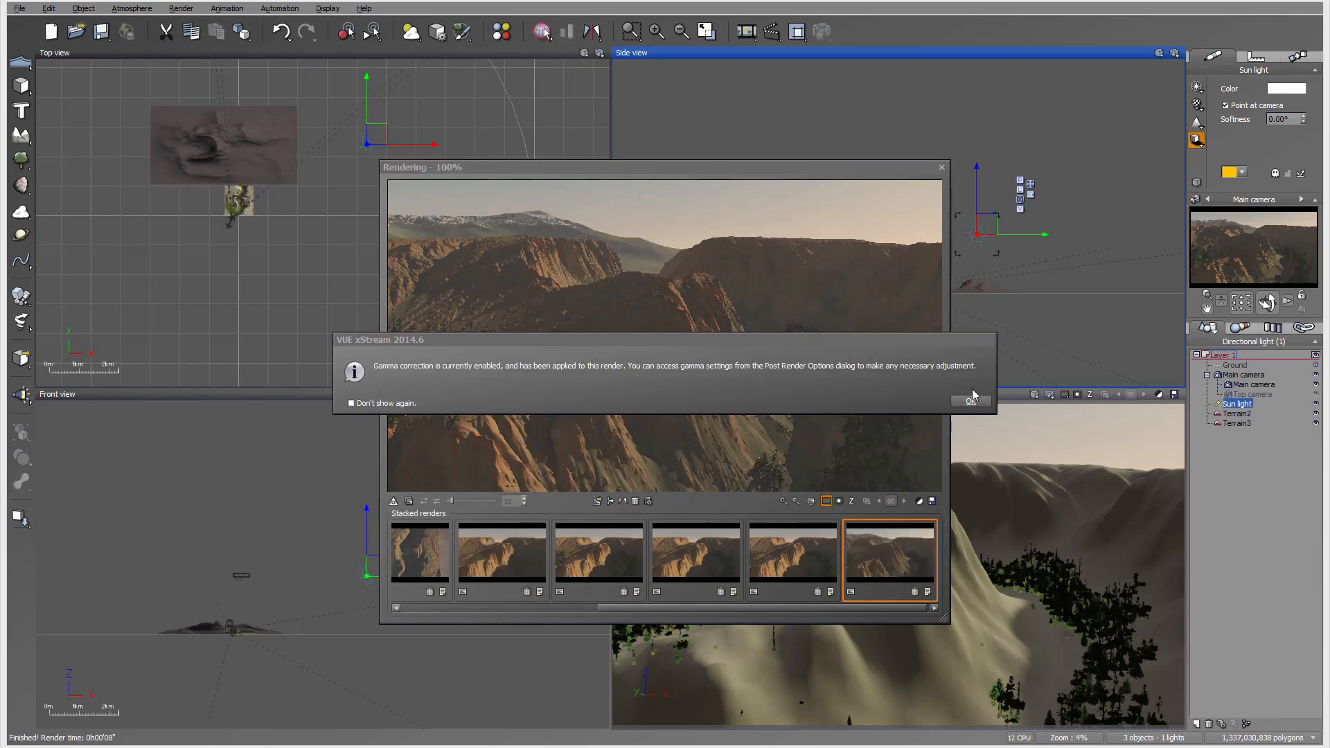
click(972, 399)
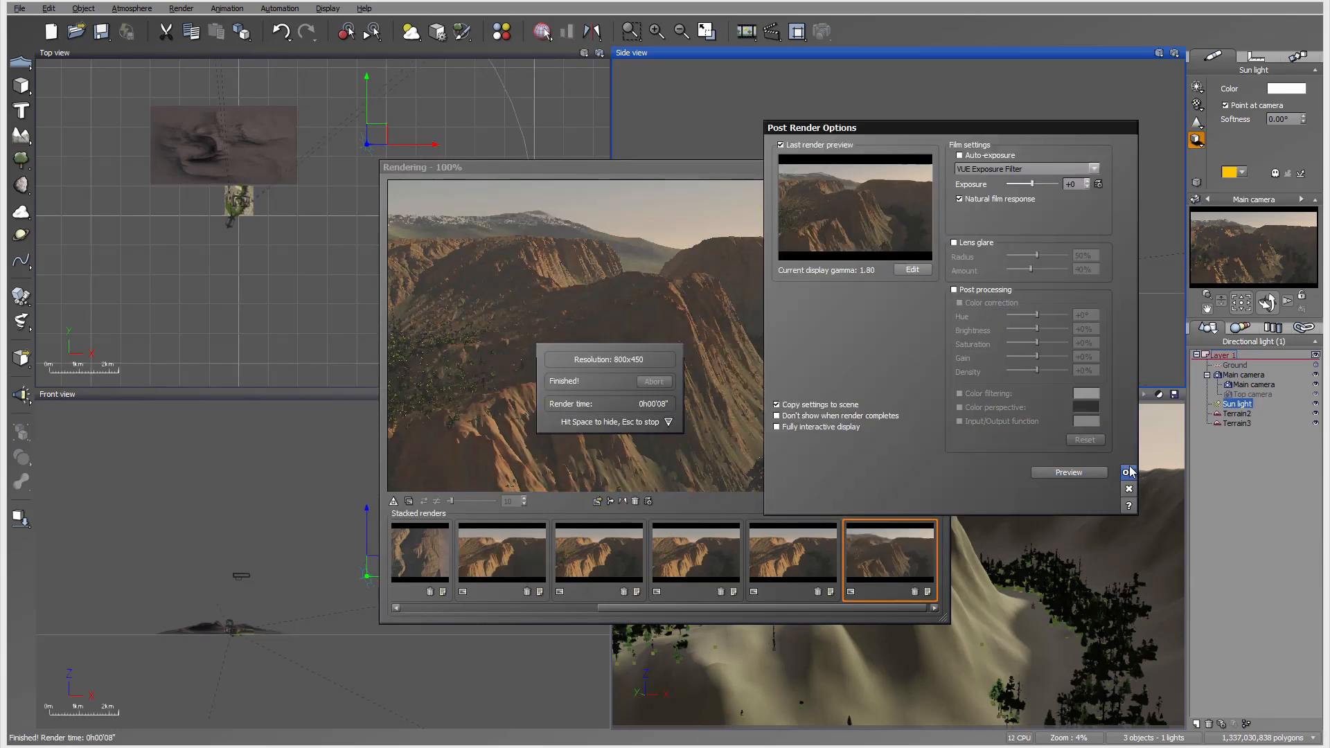
click(1127, 472)
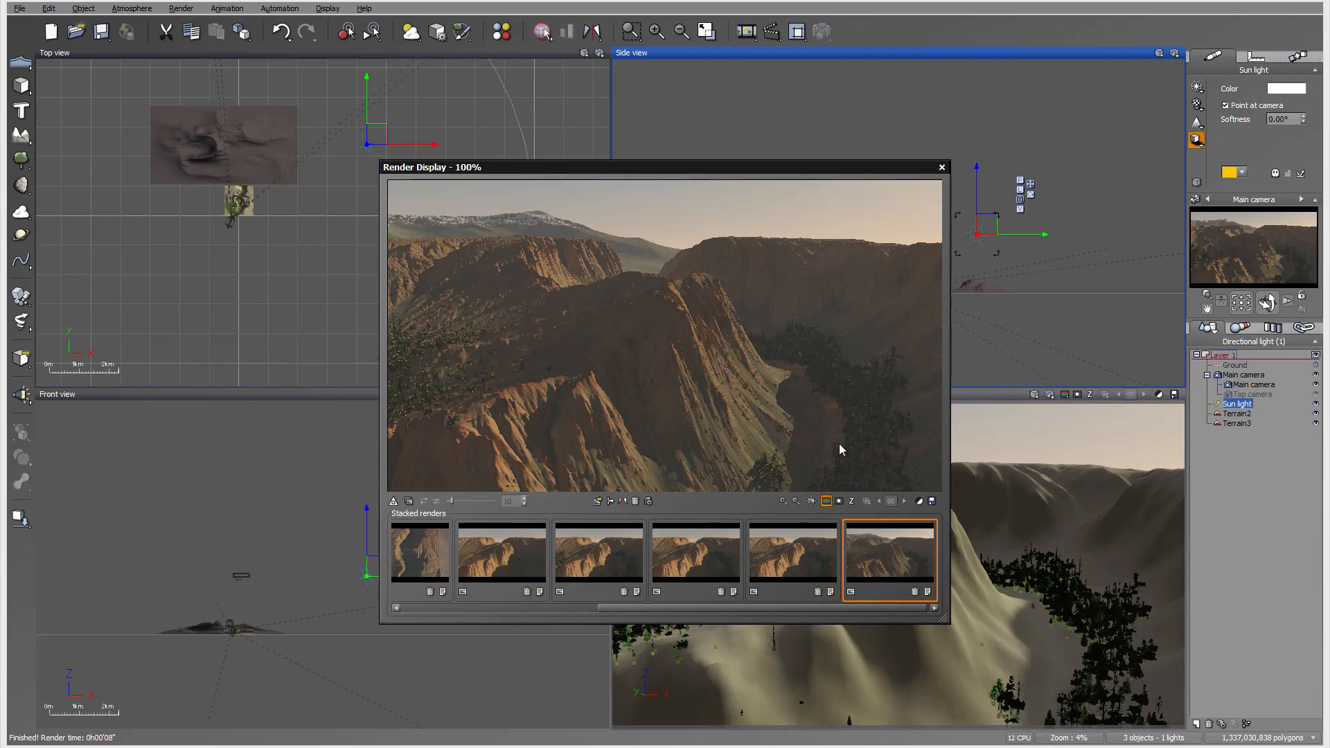
click(942, 167)
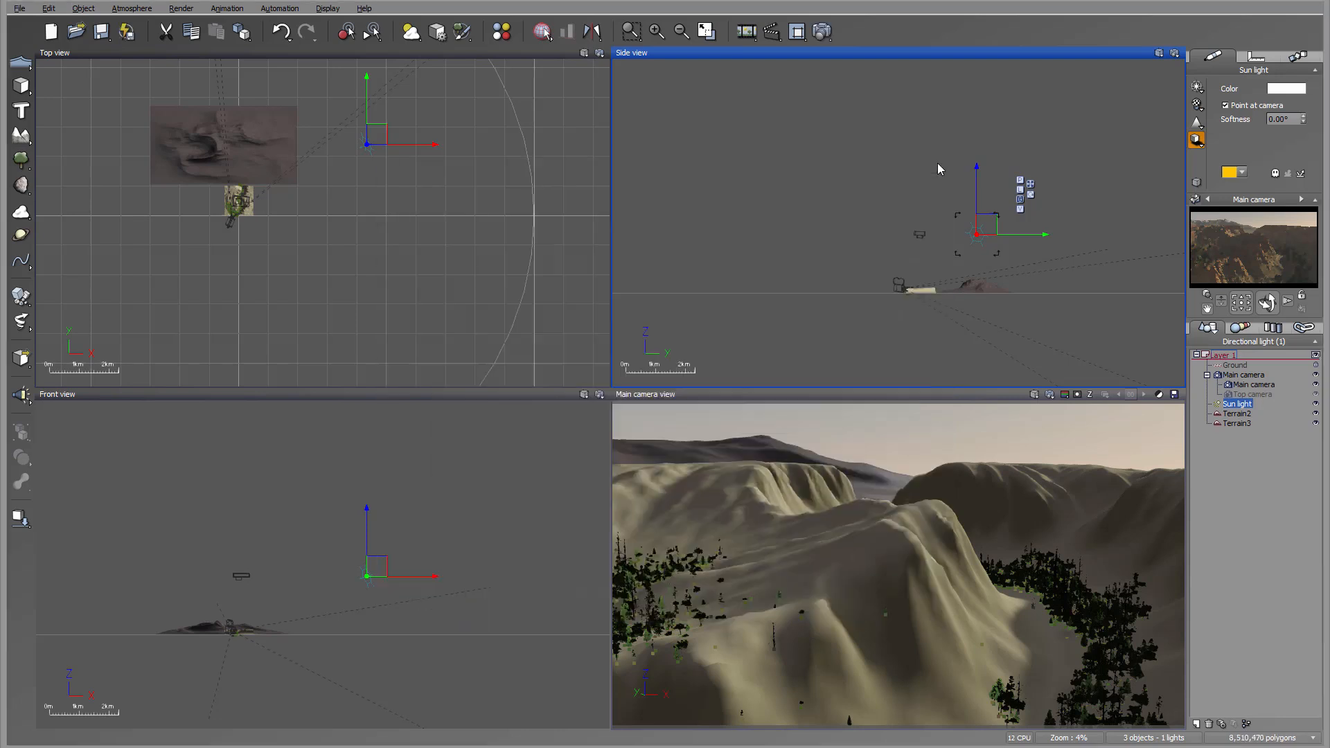
Step: Open the canyon terrain's material and remove Tall Pine Tree and Winter Tree B from the Wear eco population
click(1236, 414)
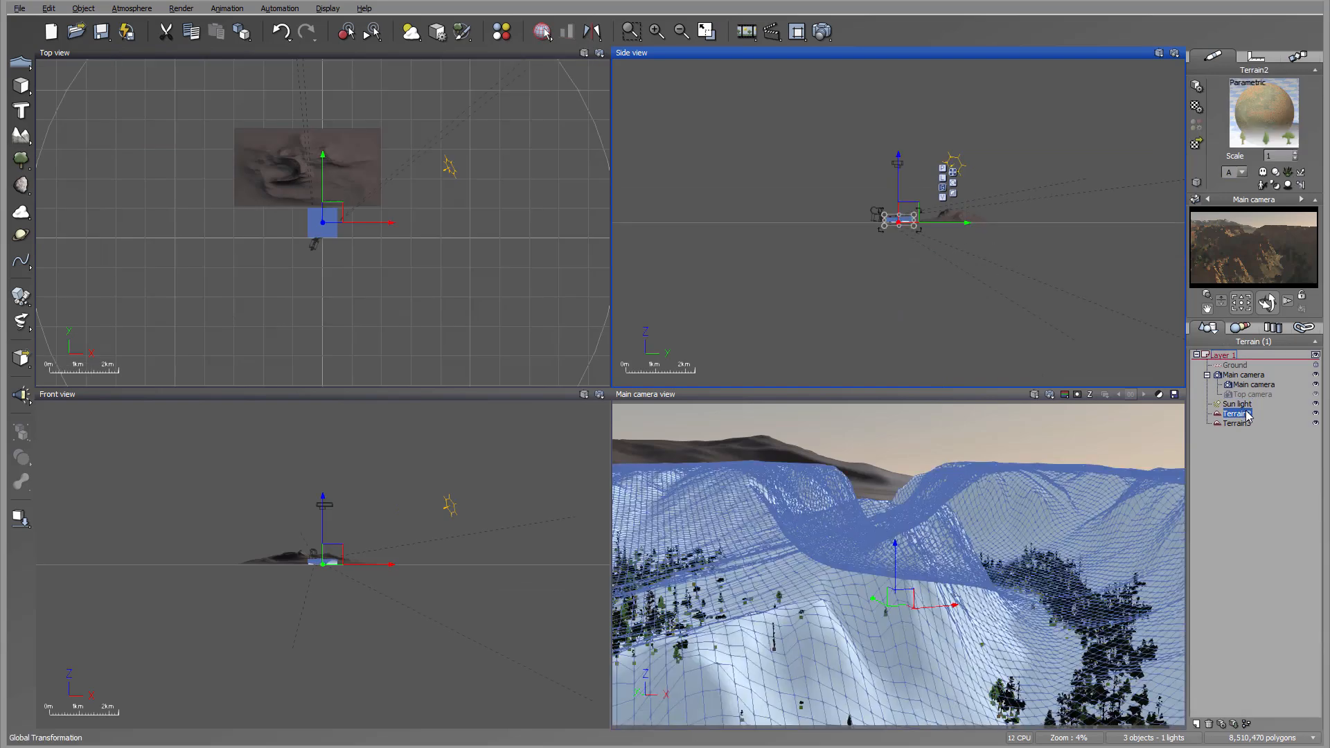
double_click(1266, 130)
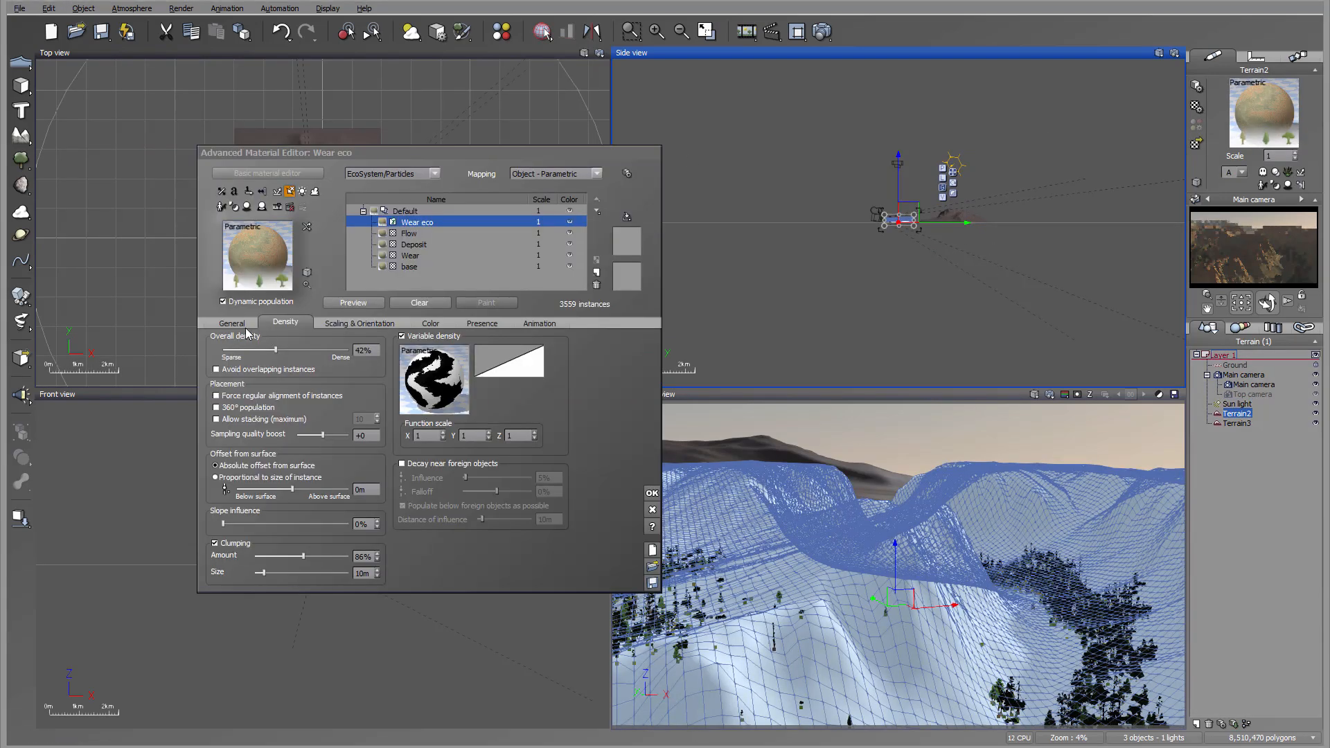
click(246, 330)
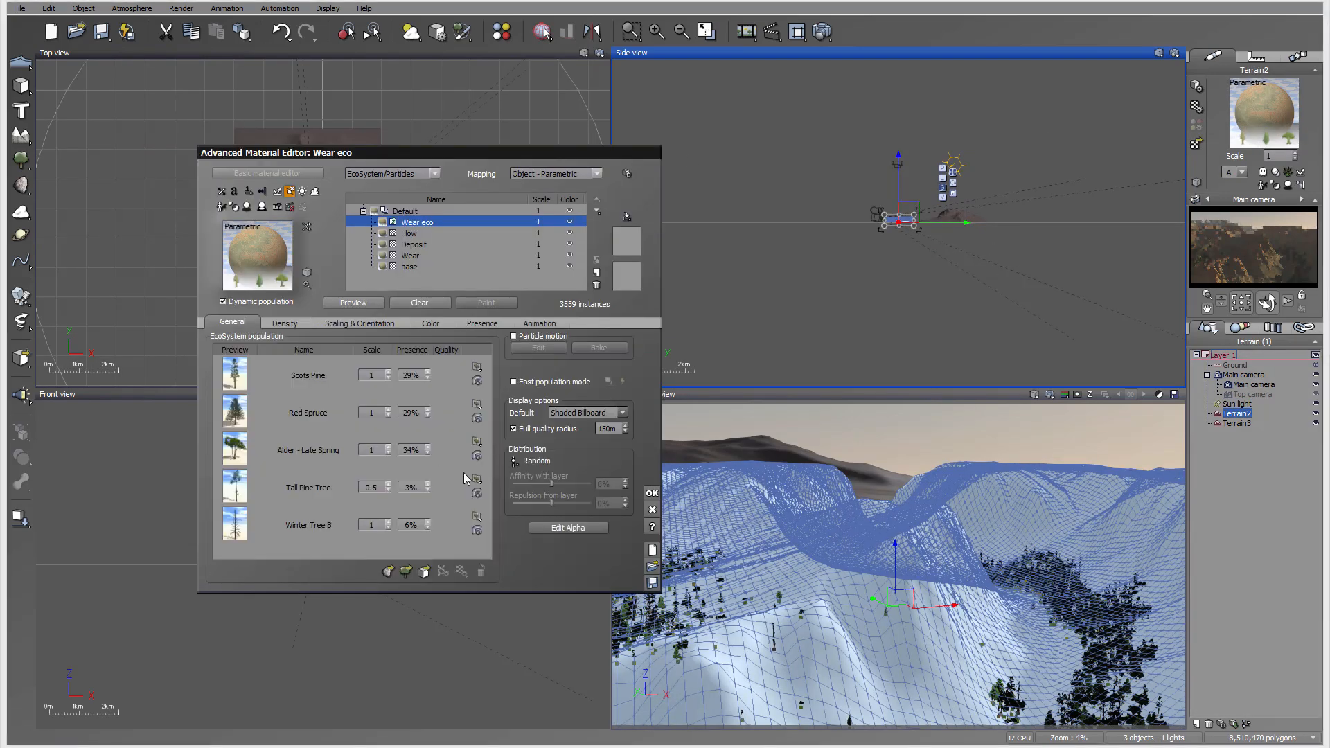
click(299, 381)
click(313, 498)
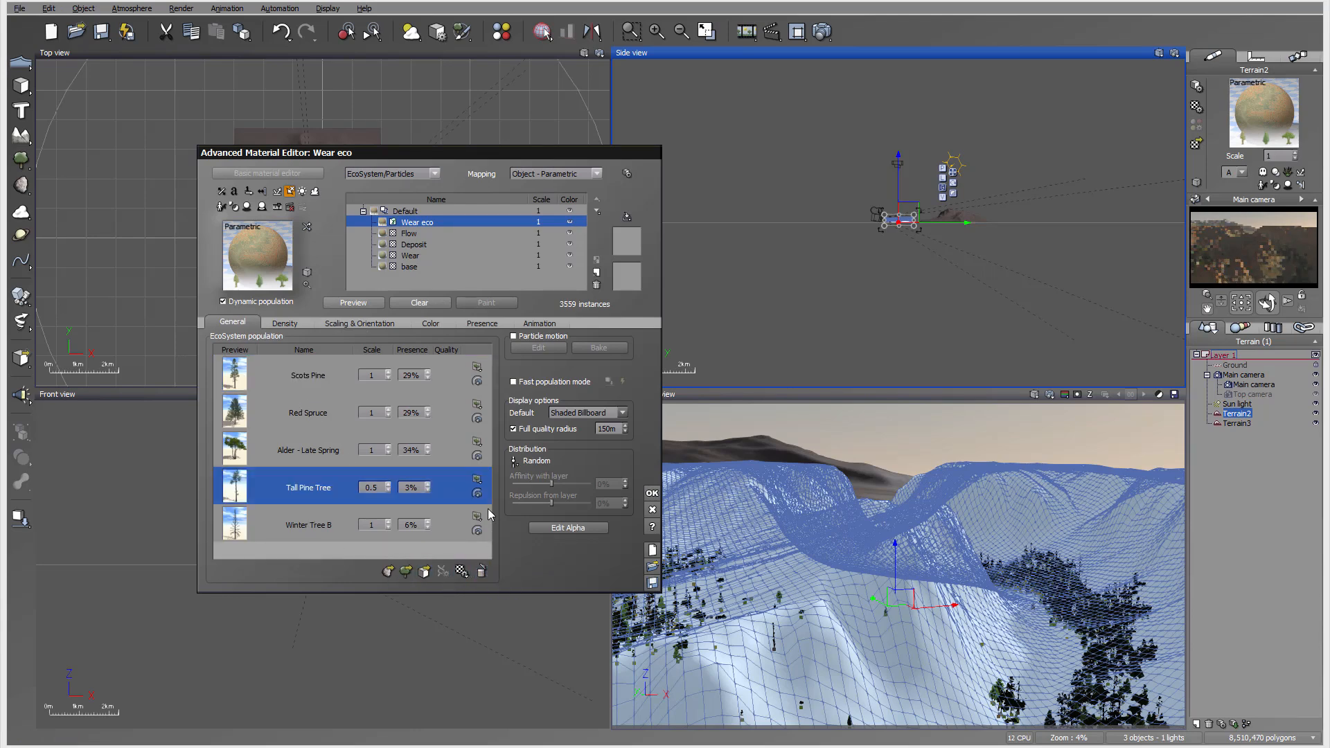
click(481, 571)
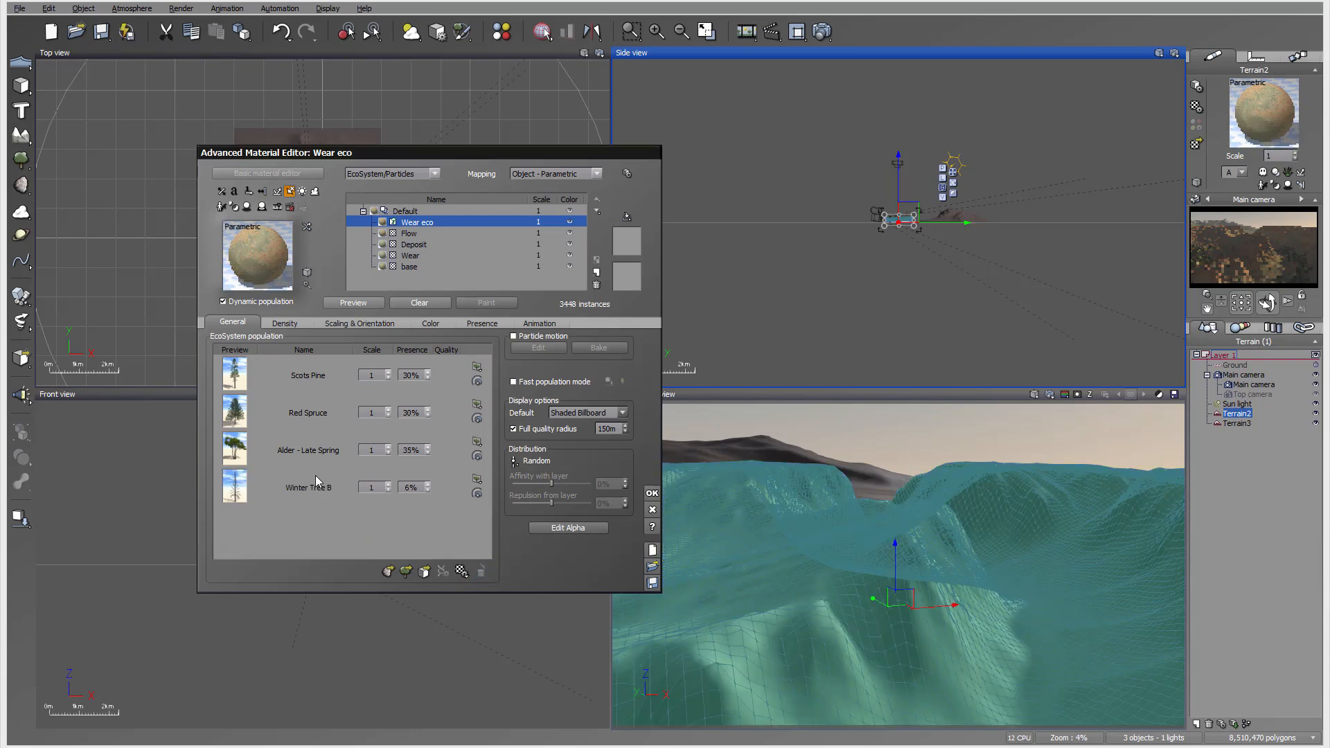
click(315, 485)
click(481, 572)
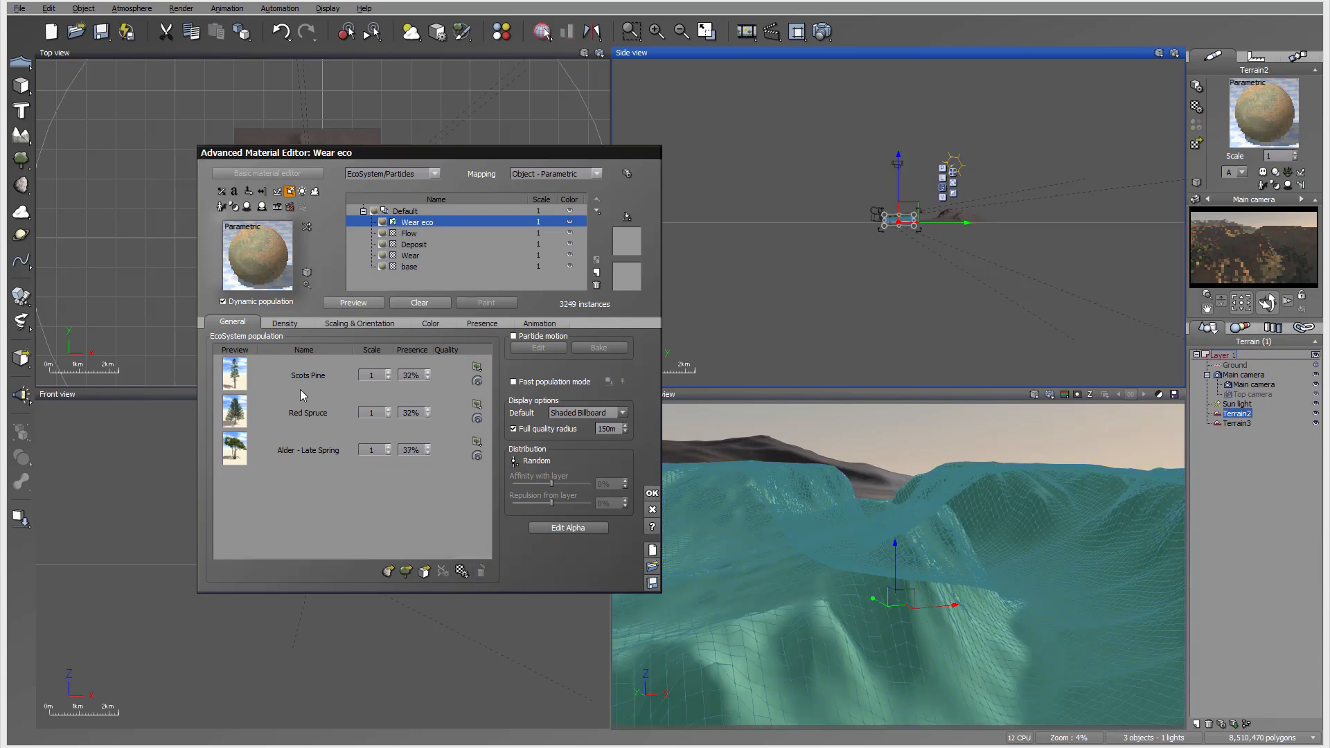
Step: Remove Scots Pine and Red Spruce from the Wear eco population and preview the repopulated ecosystem
click(305, 368)
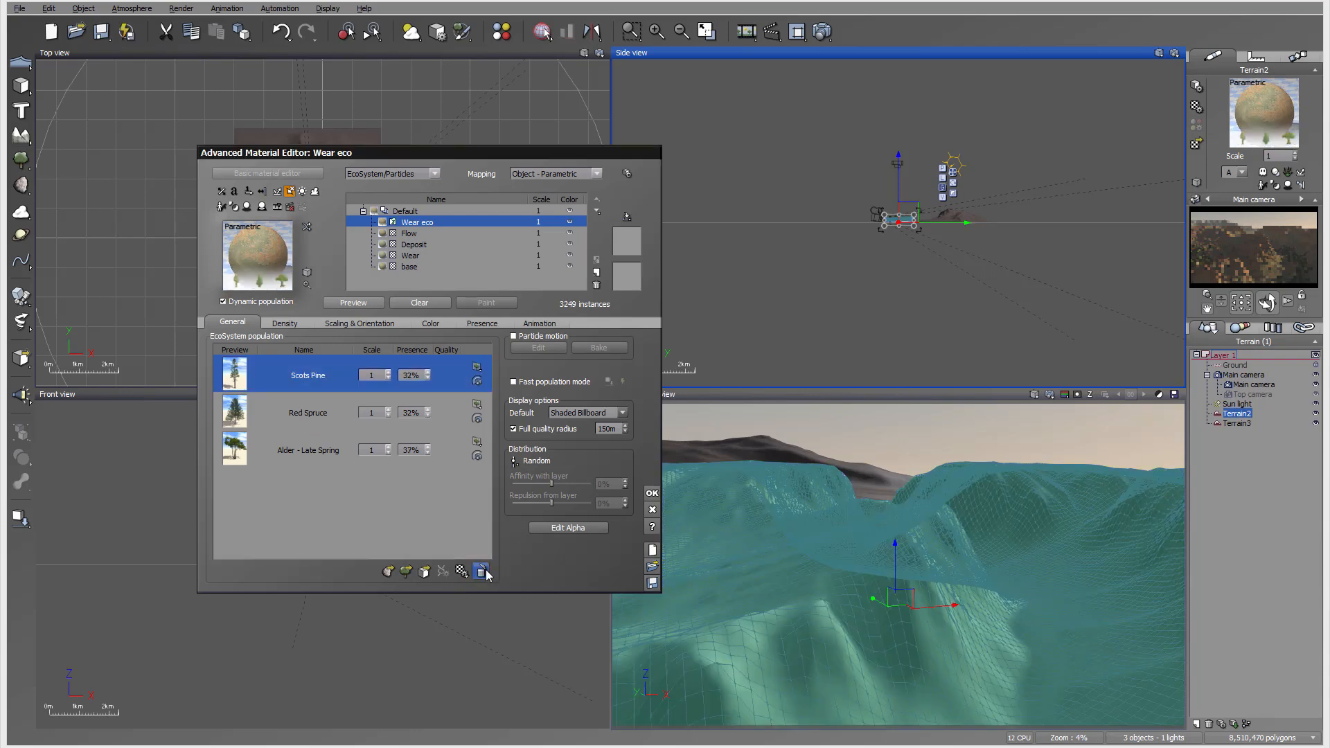
click(481, 571)
click(322, 390)
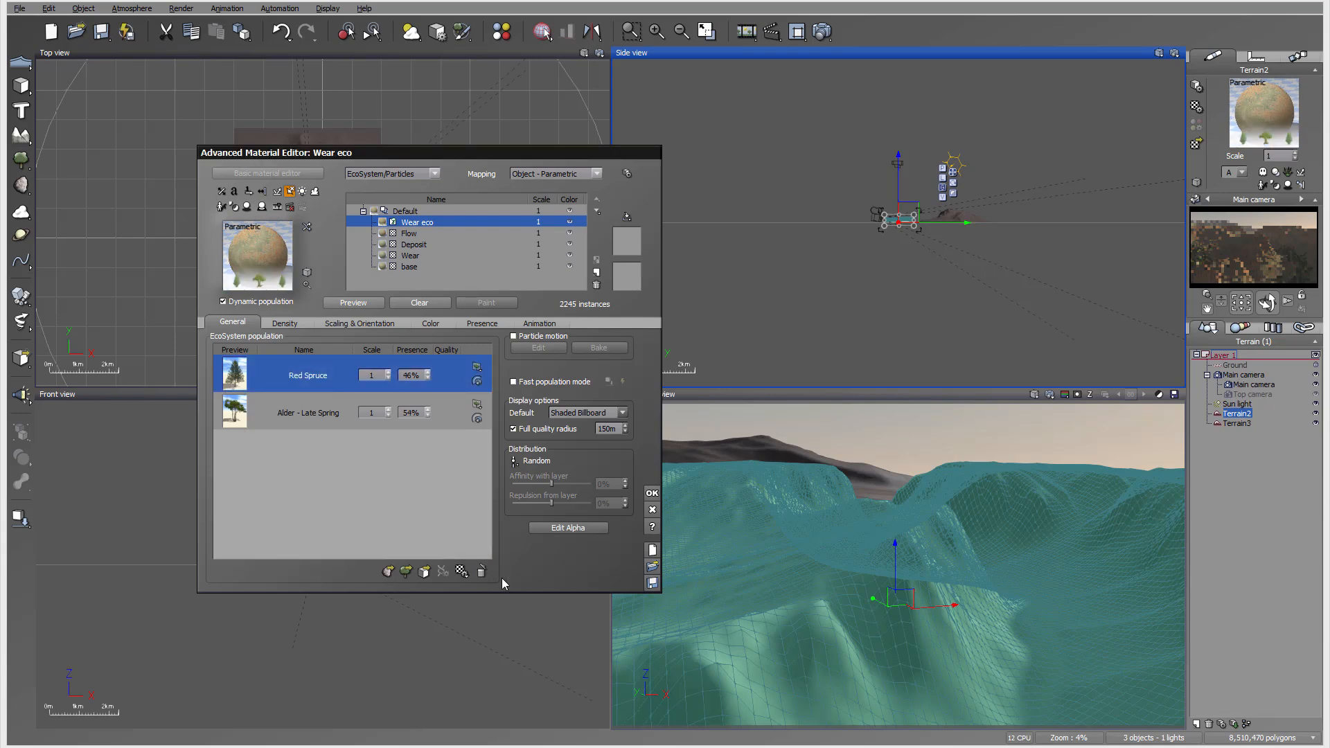
click(481, 572)
click(368, 303)
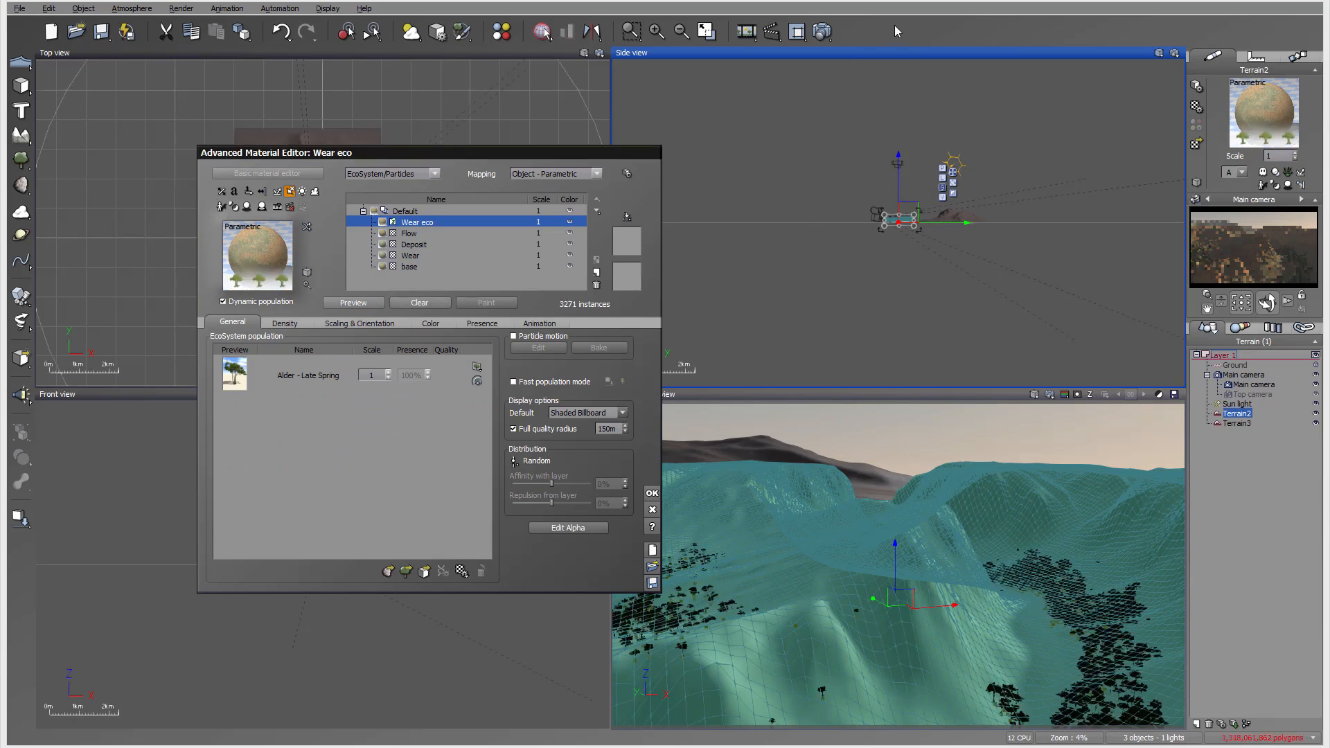
Step: Render the main camera view with the alder-only population, accept the post render options and close the render display
click(823, 31)
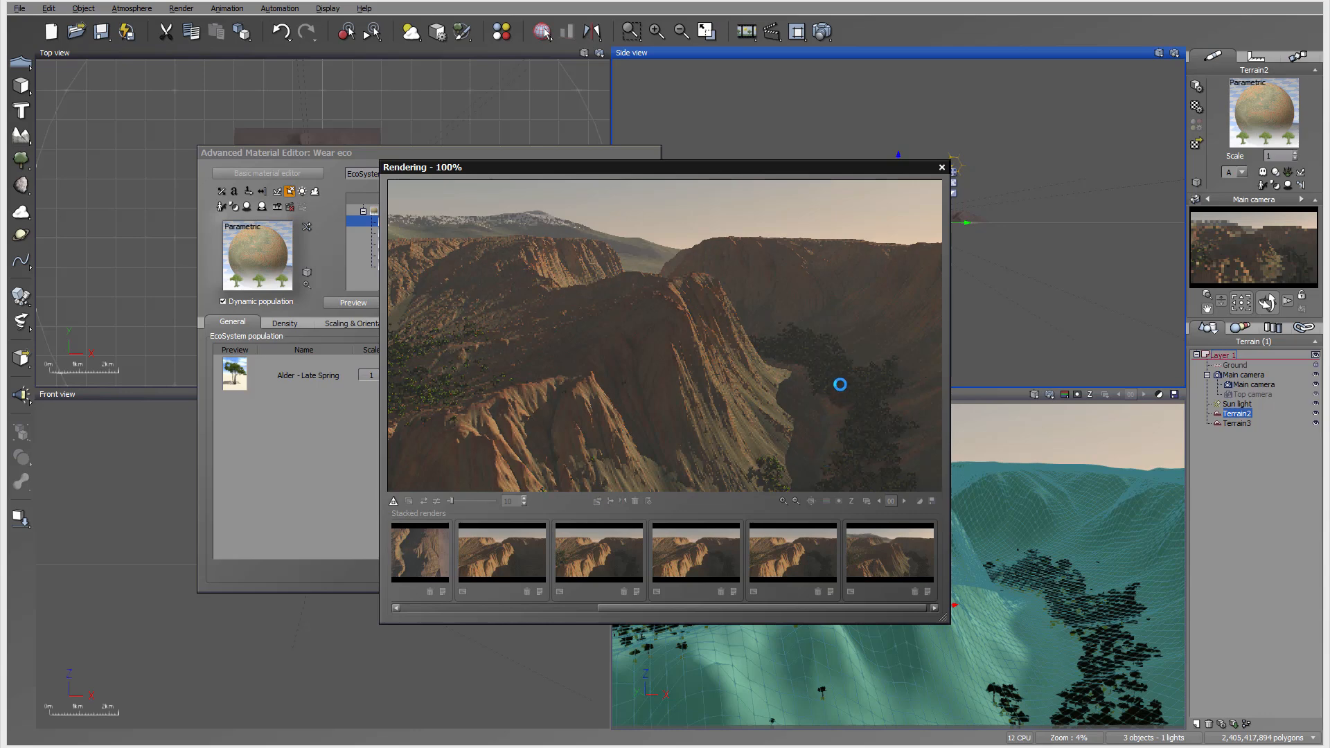
click(969, 403)
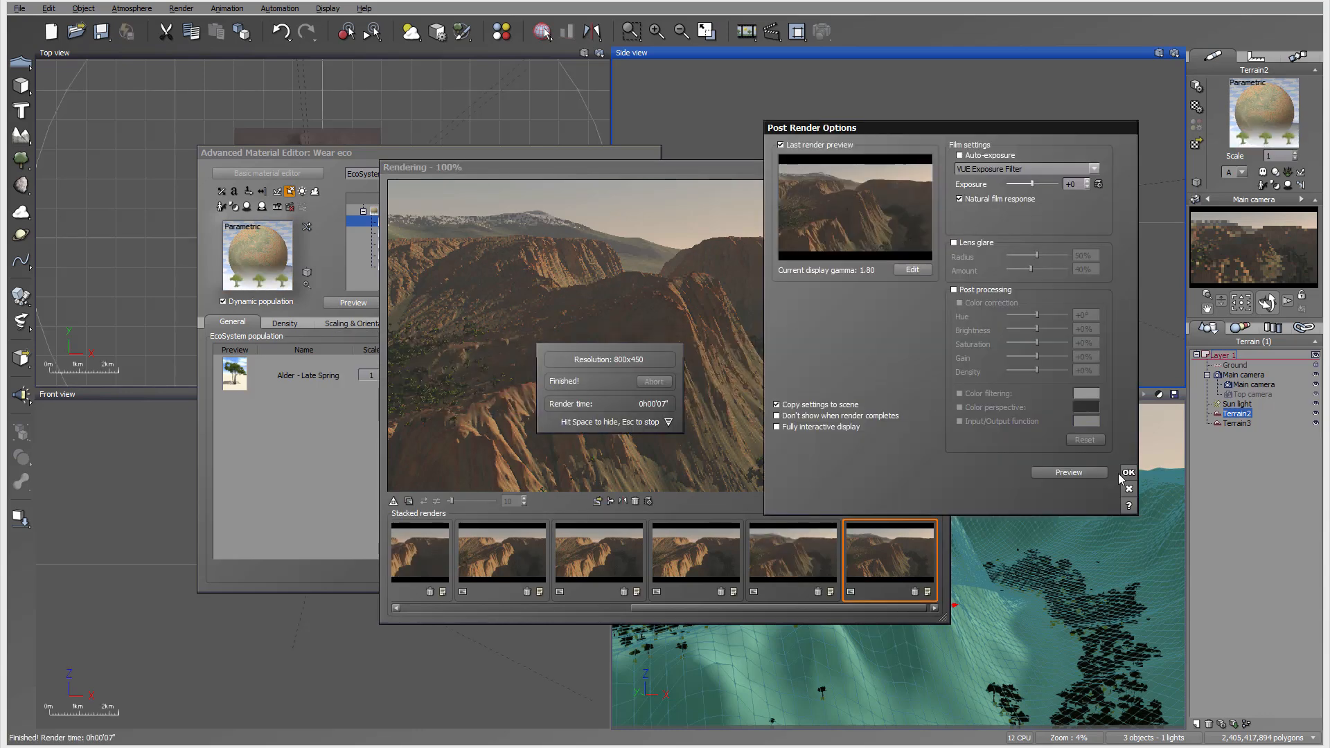
click(1127, 477)
click(941, 167)
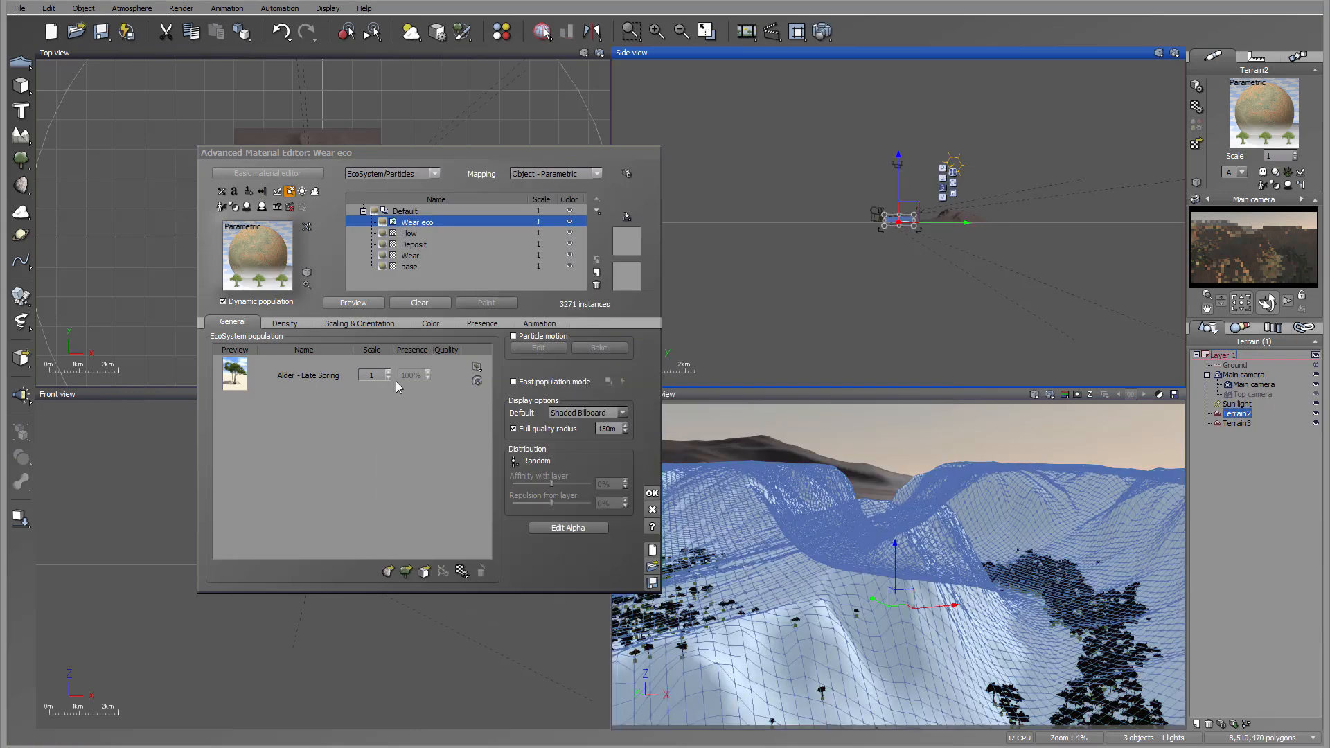
Step: Add the Dry Weeds species from the Grasses - Plants collection to the Wear eco population
click(307, 367)
click(424, 572)
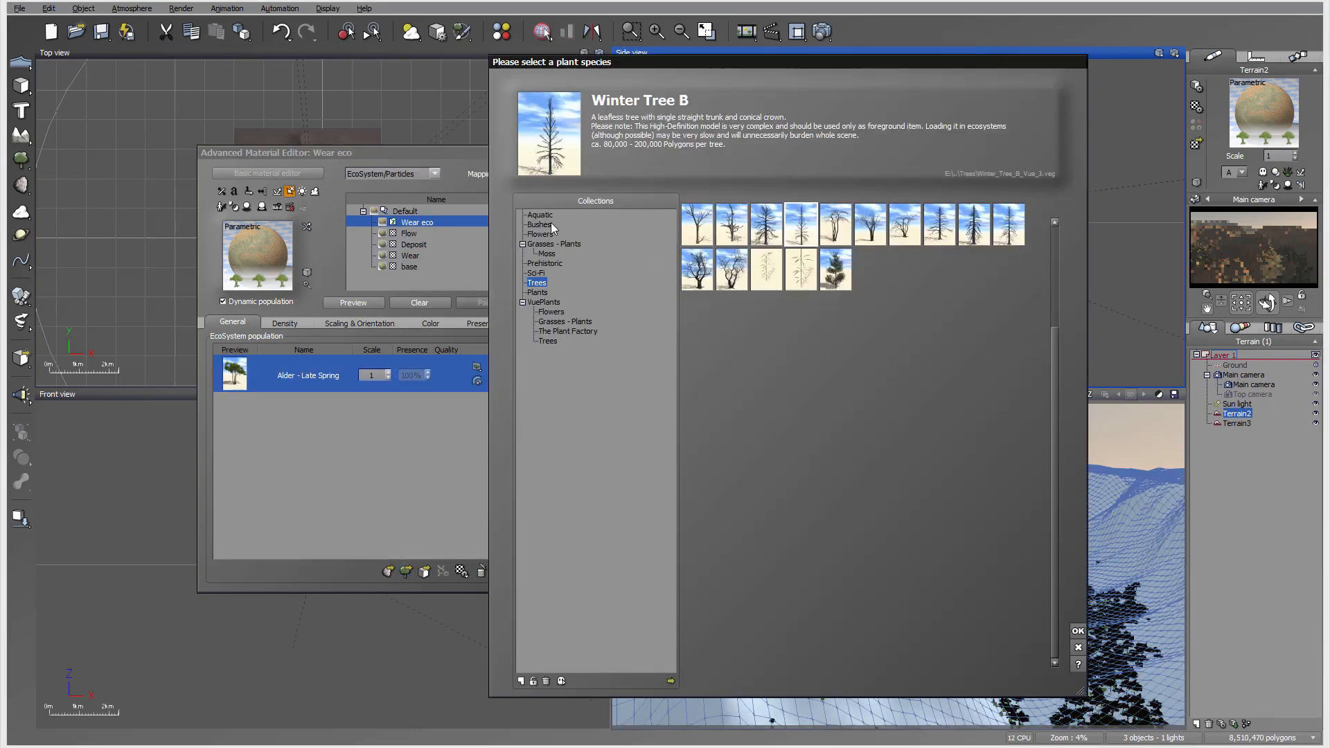
click(544, 233)
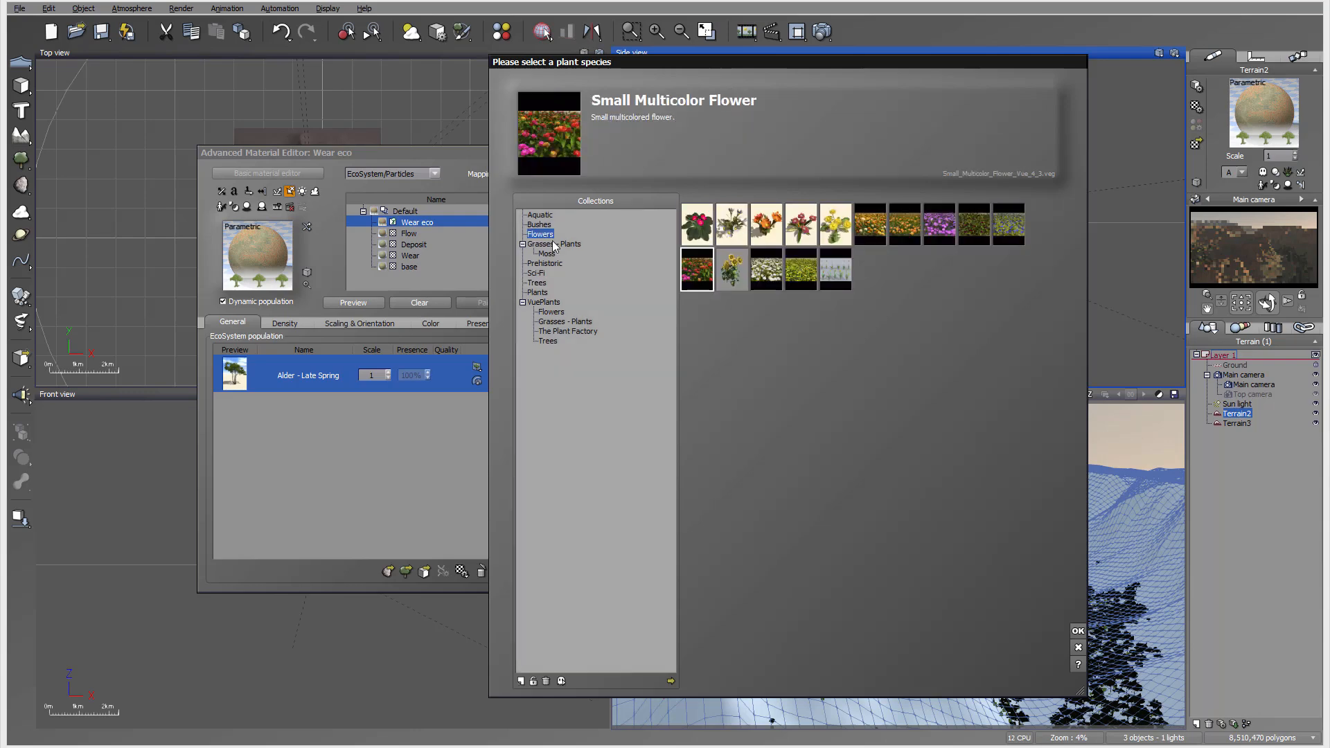
click(554, 244)
click(803, 226)
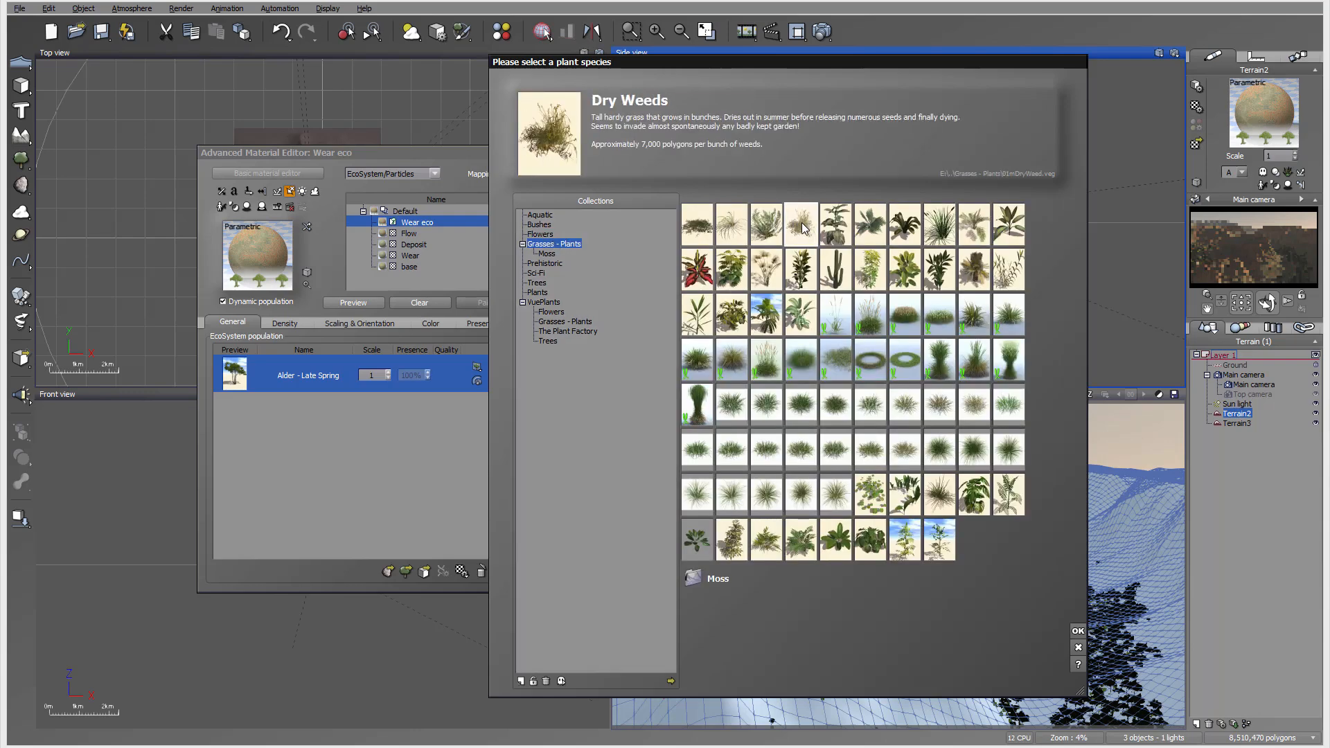
drag(802, 225, 385, 468)
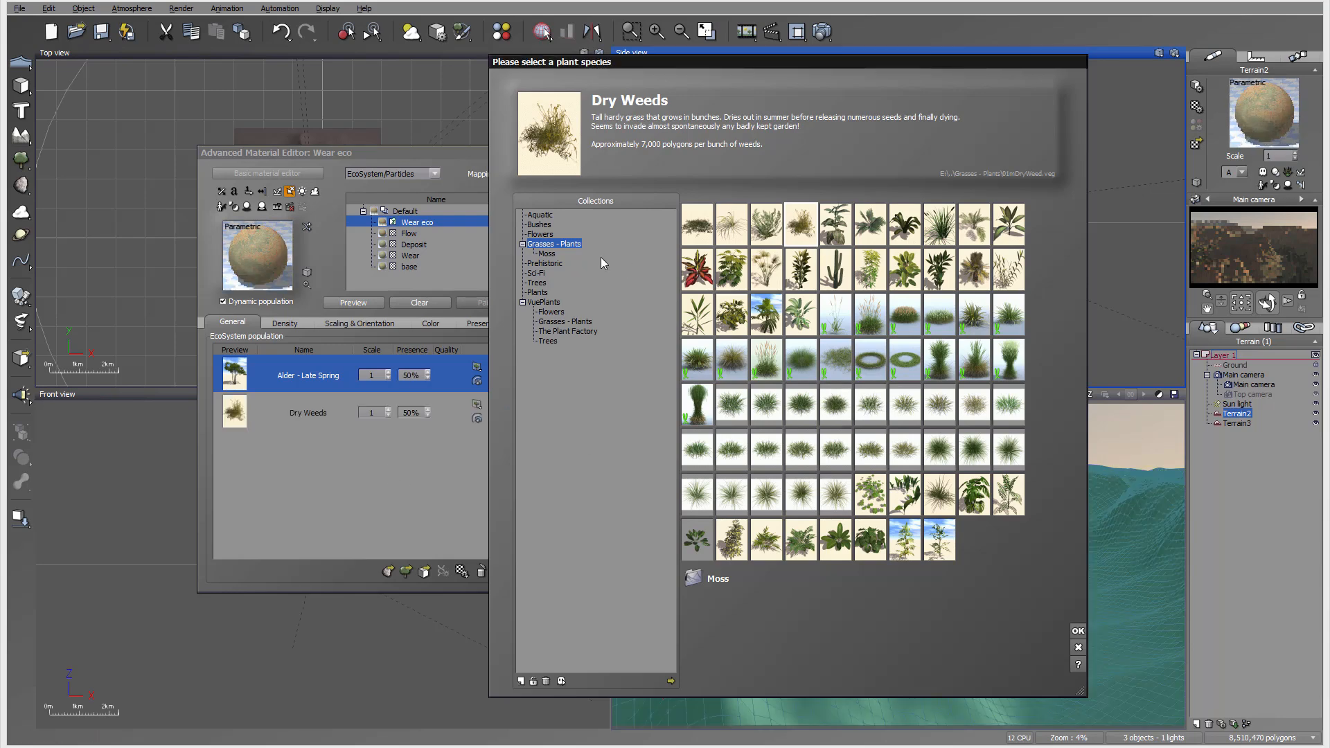
Step: Add Alder - Autumn from the Trees collection and Dry Bush from the Bushes collection to the Wear eco population
click(536, 281)
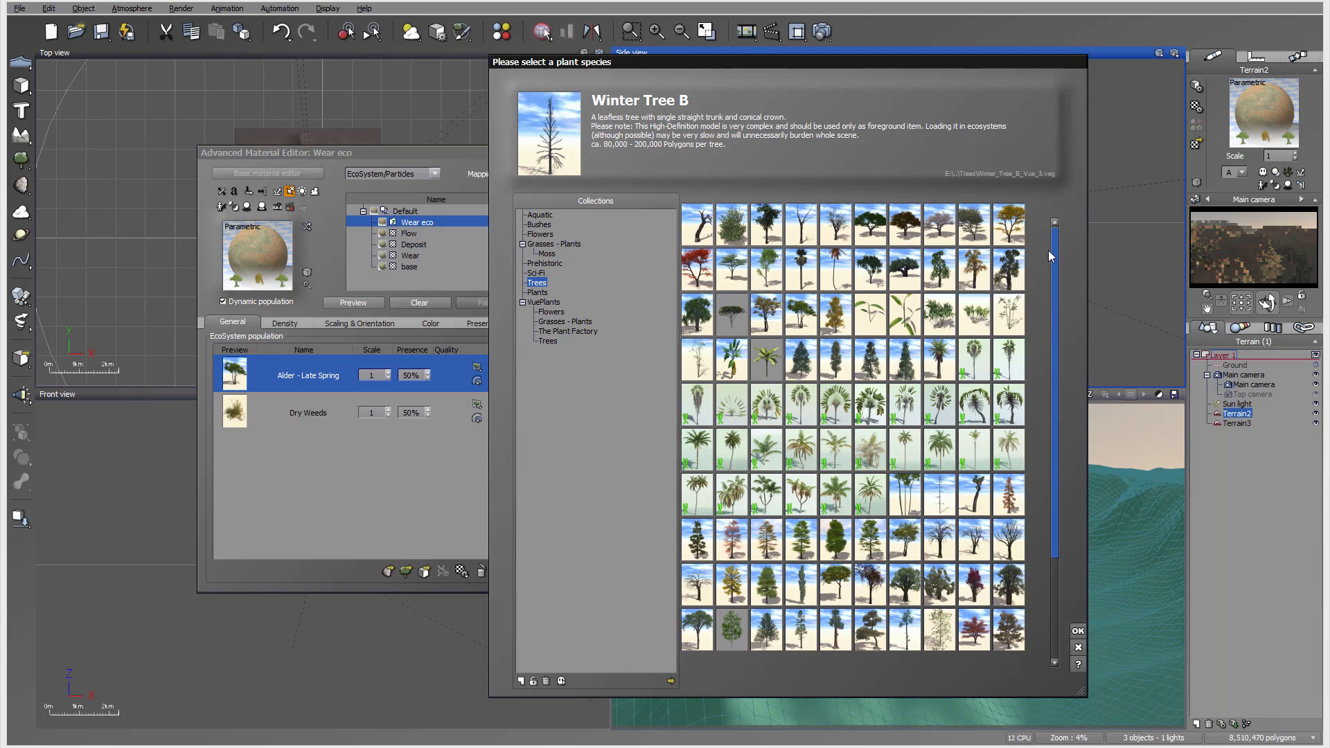
click(766, 315)
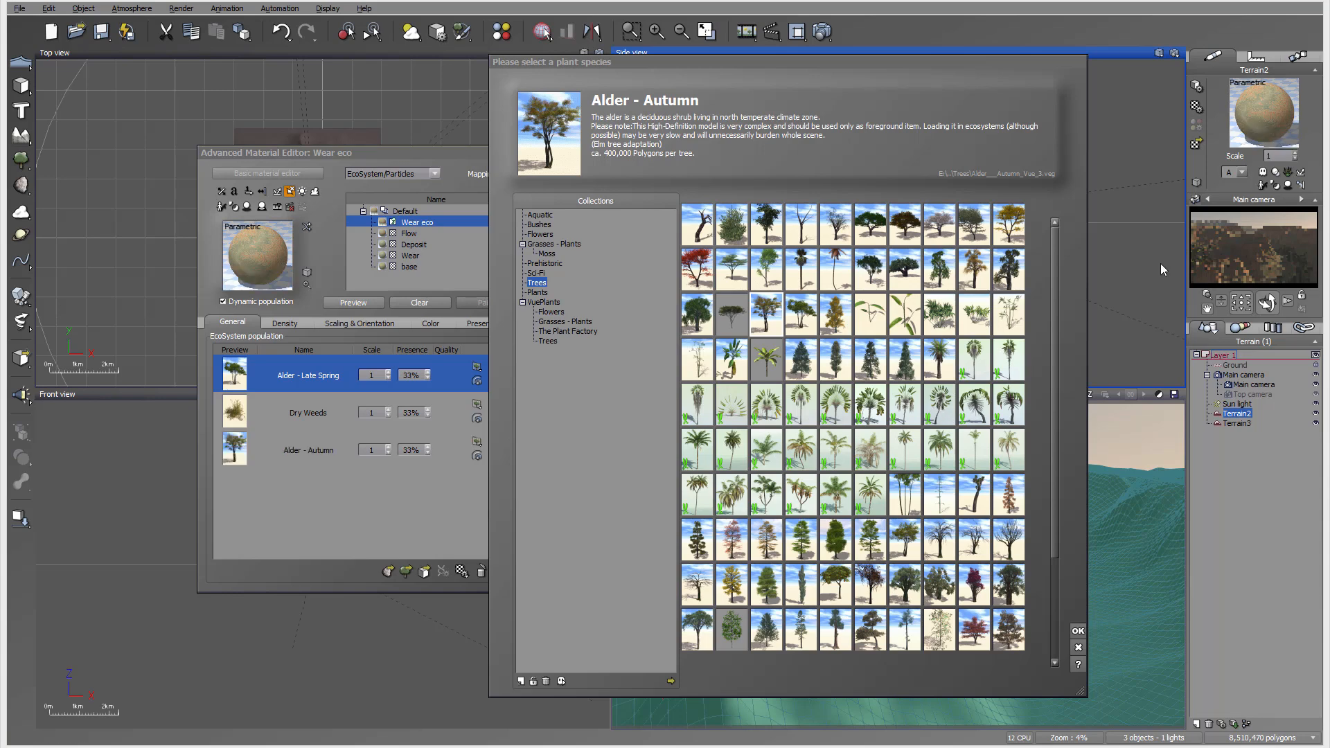
click(540, 225)
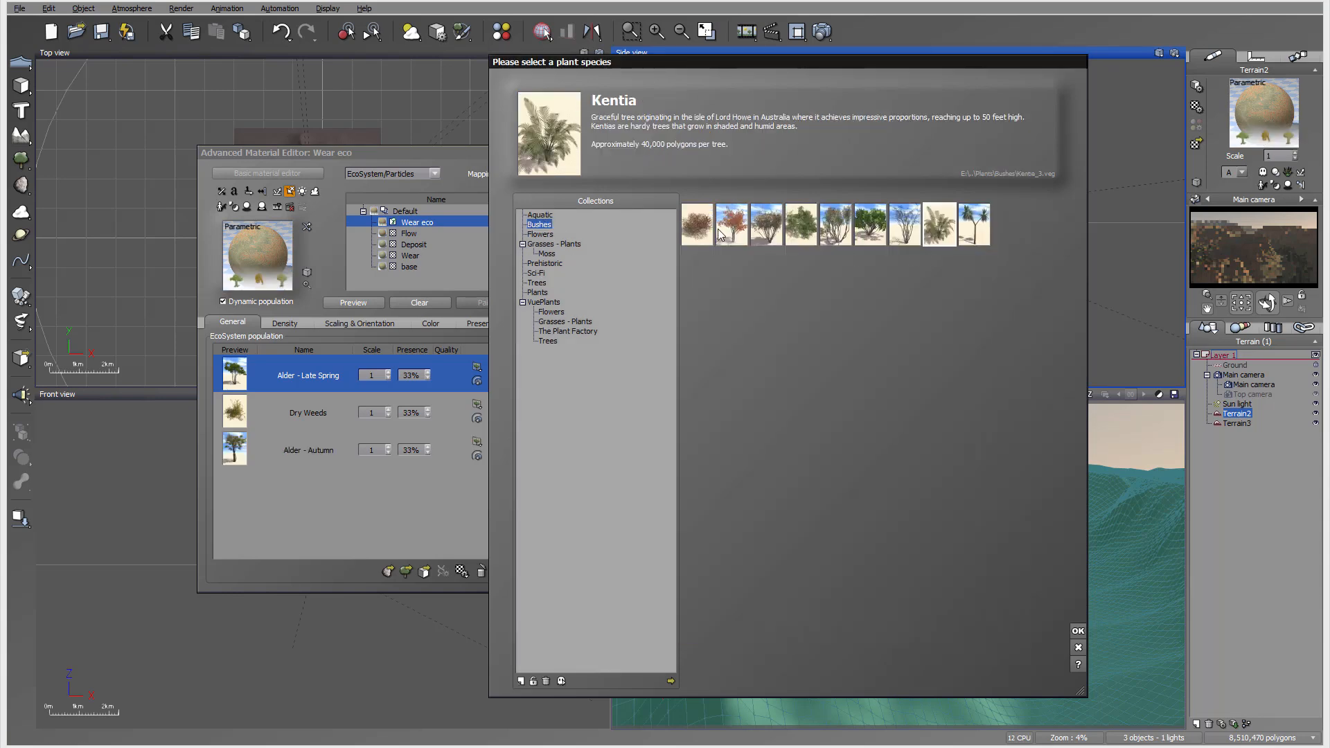
click(697, 224)
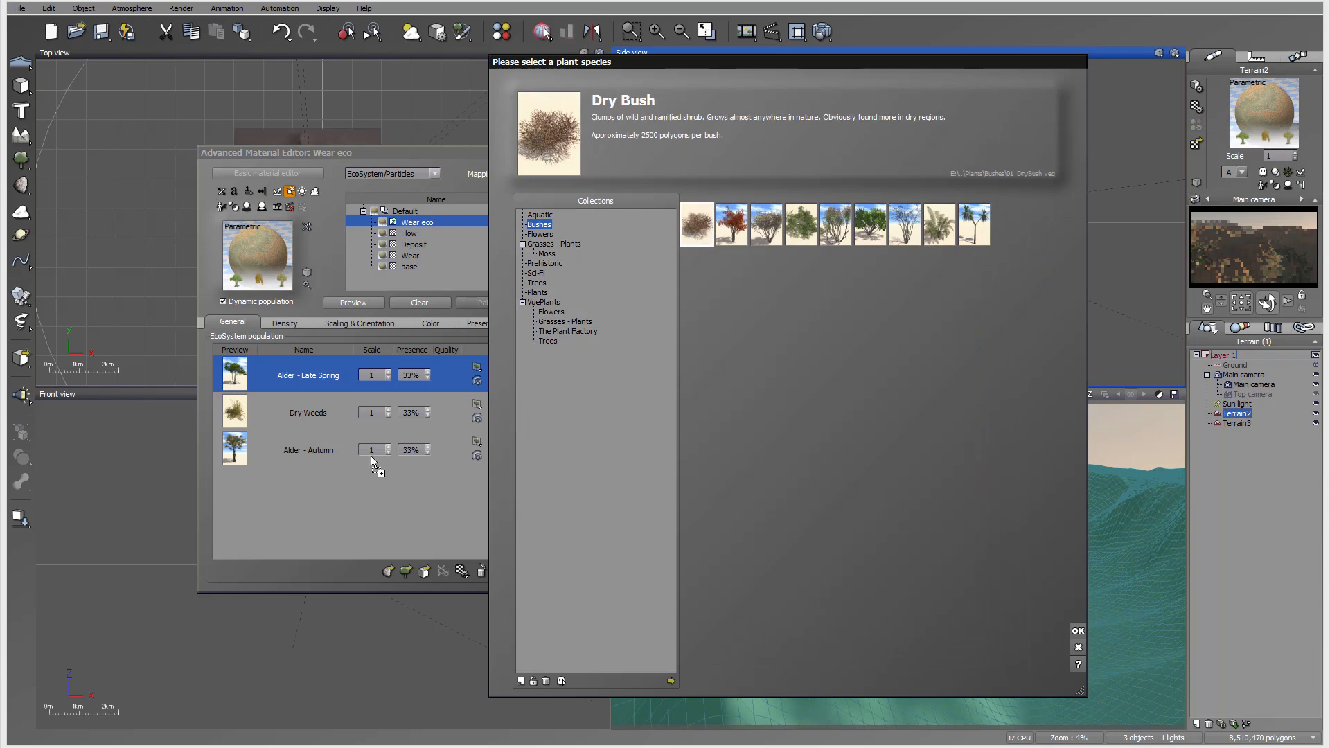
drag(371, 456, 374, 458)
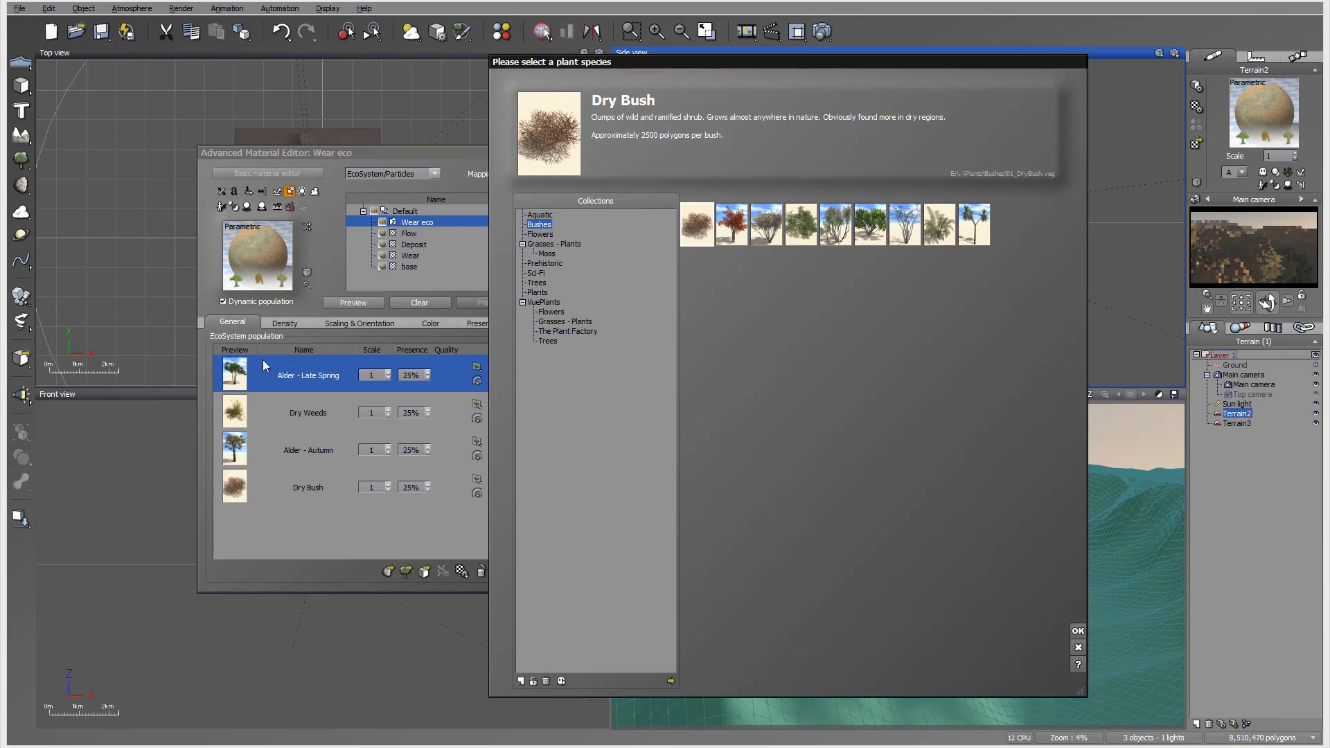
click(1078, 632)
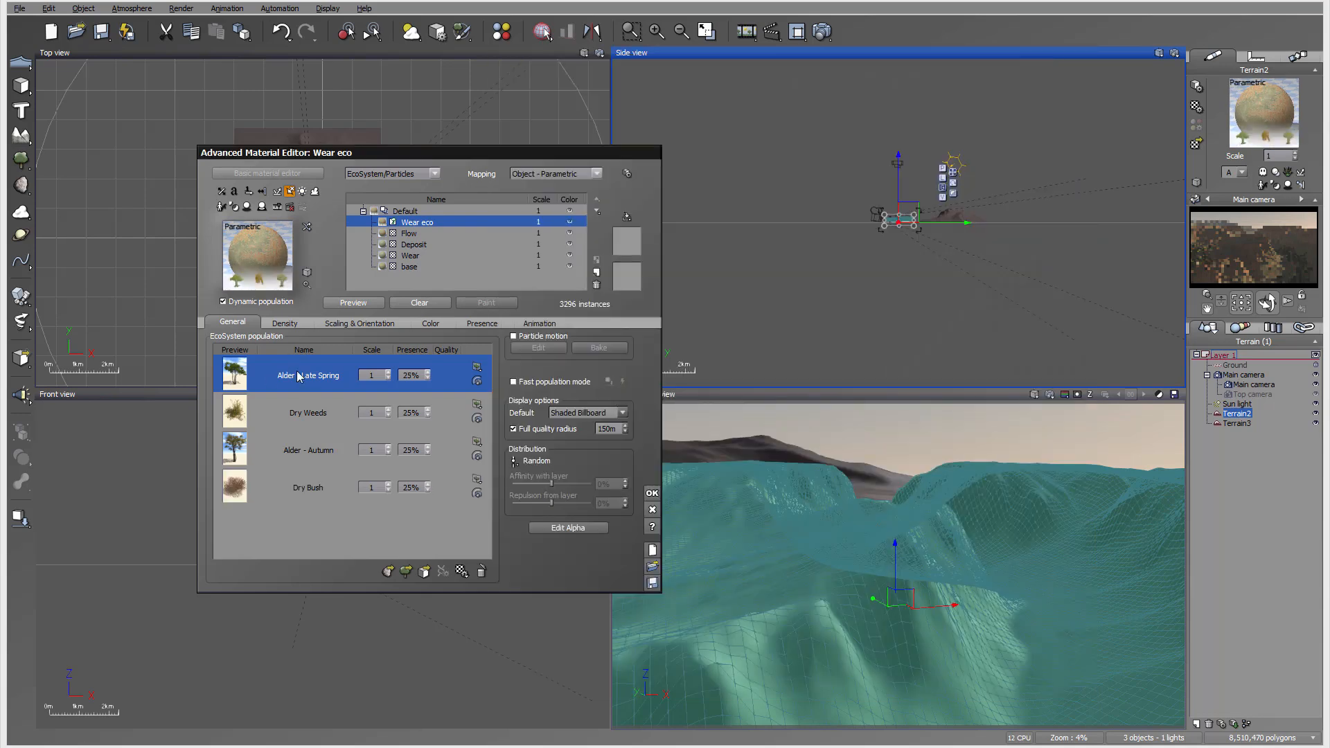
Step: Reduce the presence of Alder - Late Spring to 3% and Alder - Autumn to 11%, previewing the ecosystem population
click(428, 378)
click(347, 303)
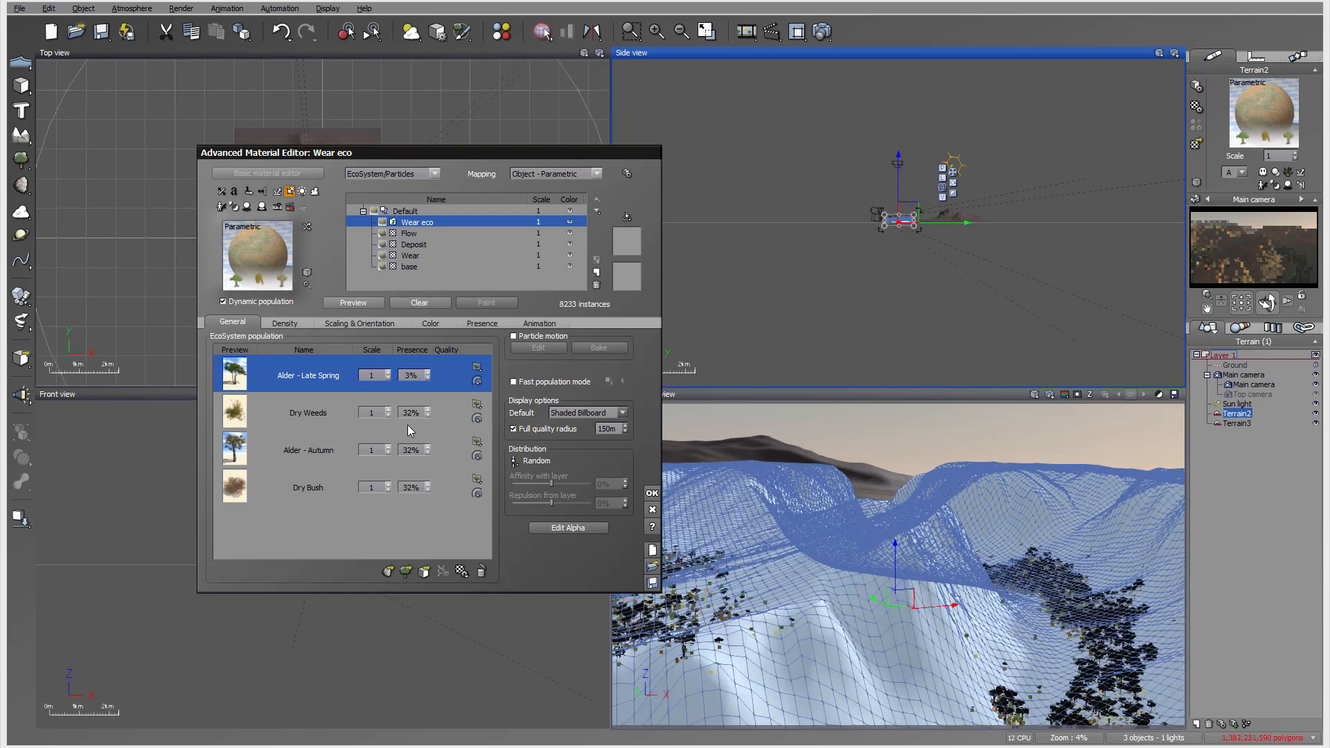
drag(427, 450, 428, 463)
Step: Render the main camera view with the four-species population, accept the post render options and close the render display
click(825, 30)
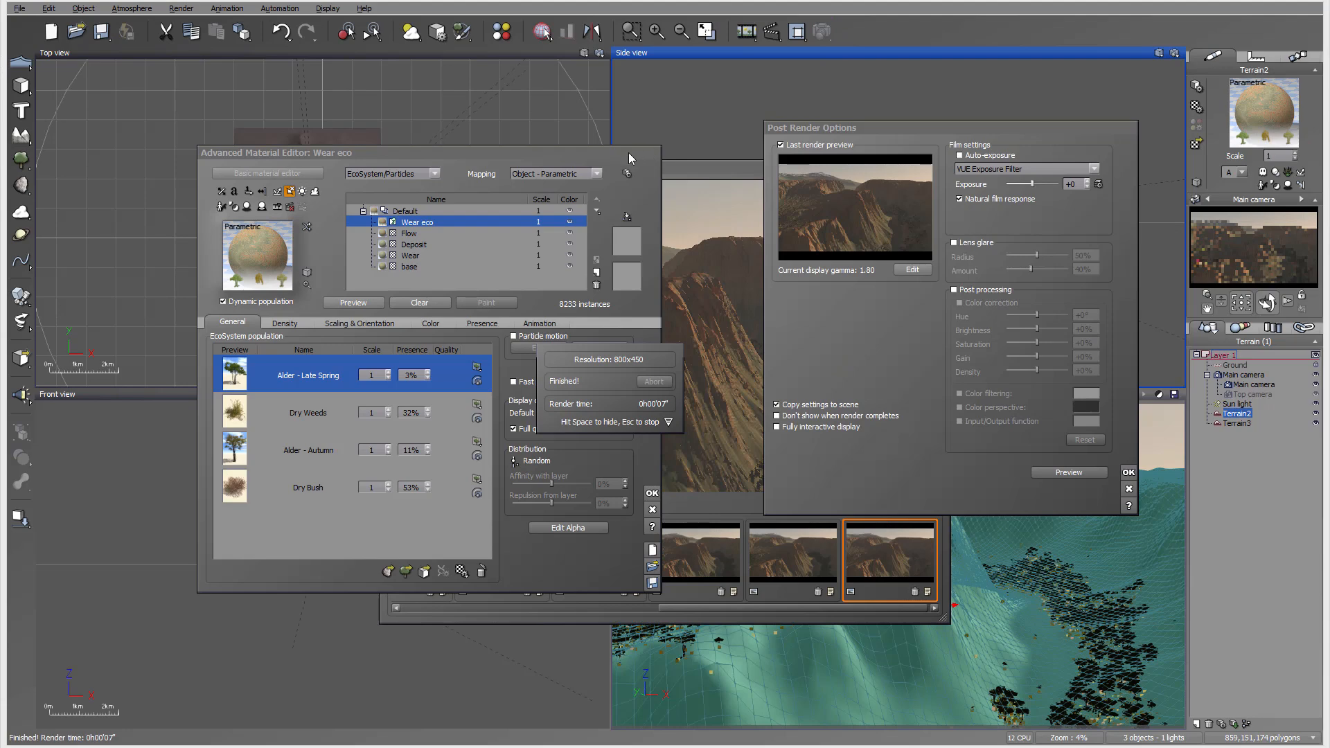
click(1129, 472)
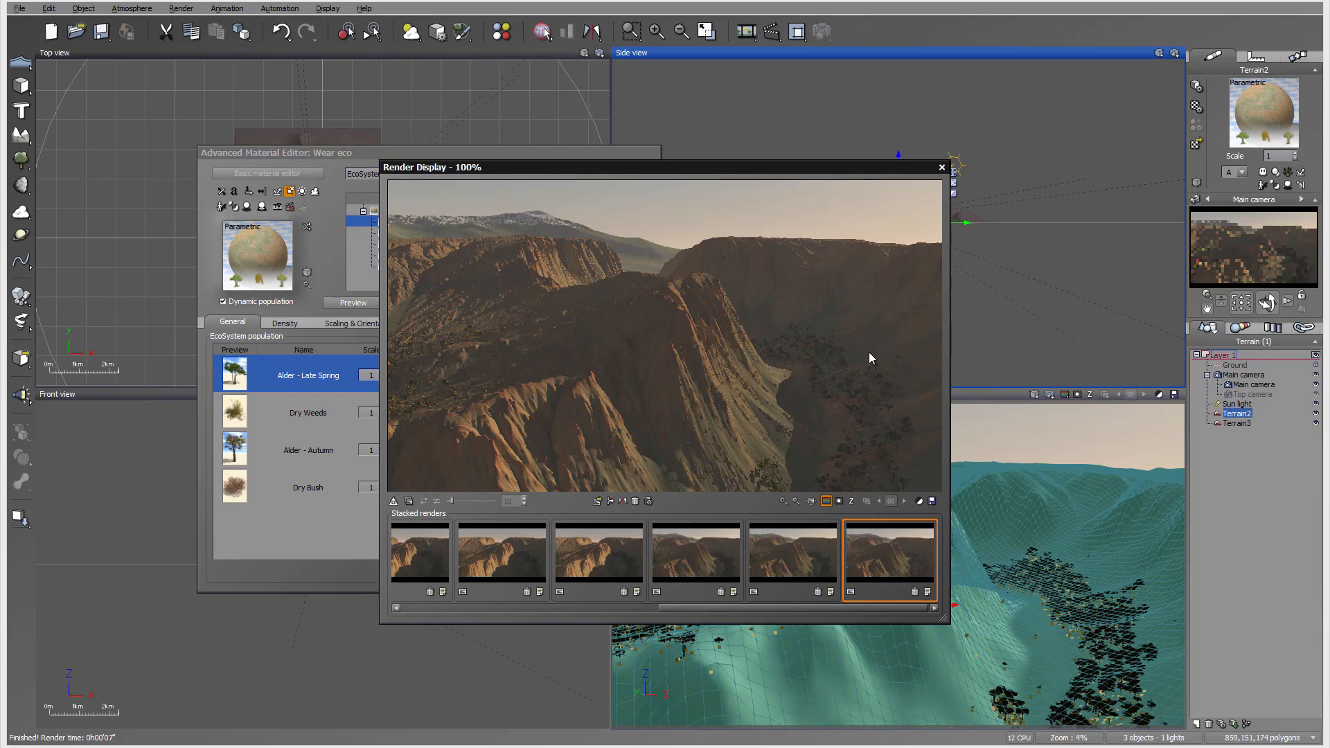
click(942, 167)
Step: Edit the filter in Wear eco's variable density function, shifting its lower keypoint to a negative X value near Y = -1
click(295, 324)
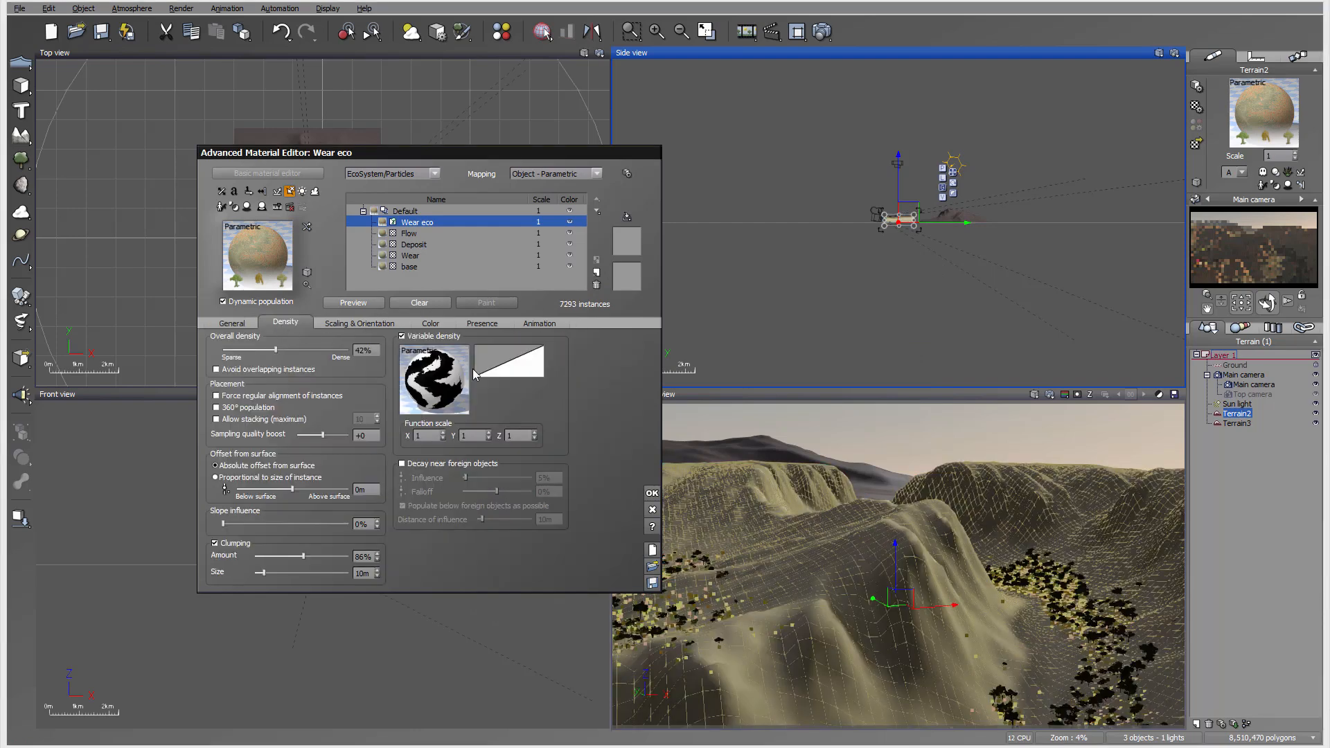
right_click(455, 373)
click(474, 381)
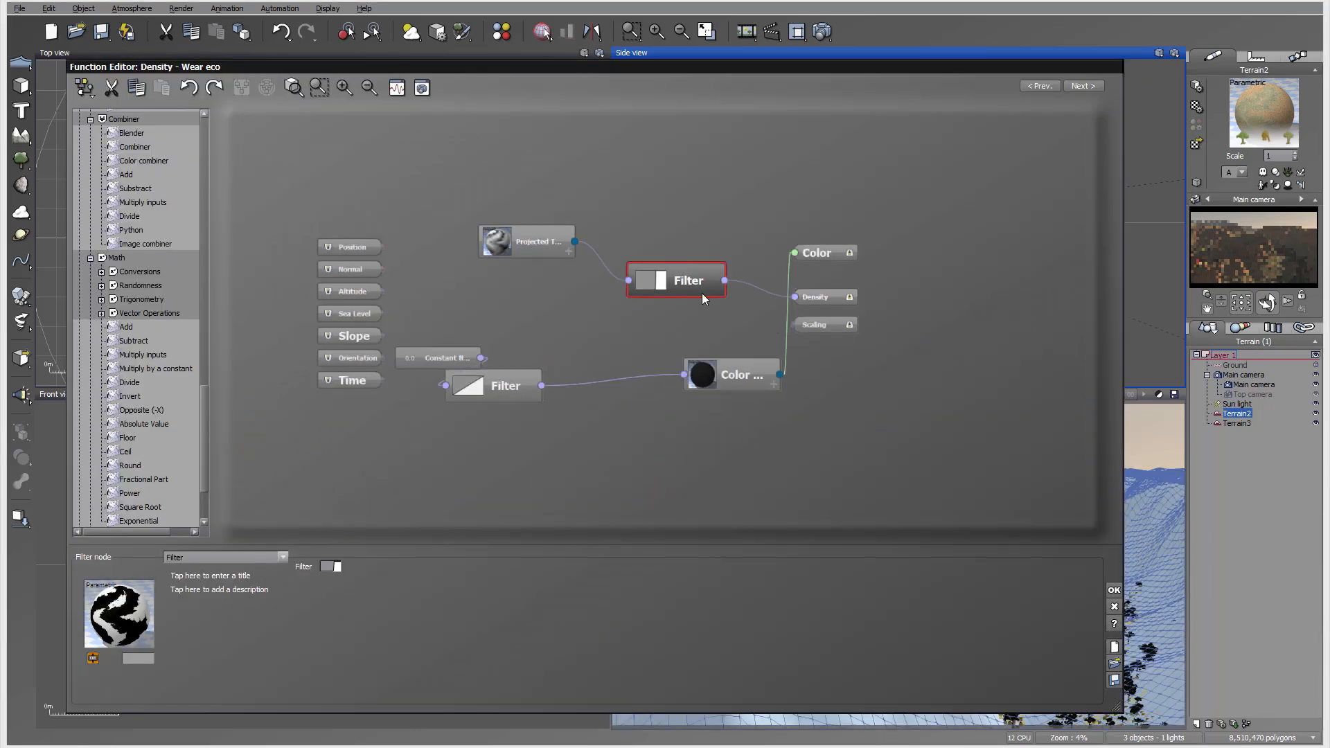
double_click(703, 298)
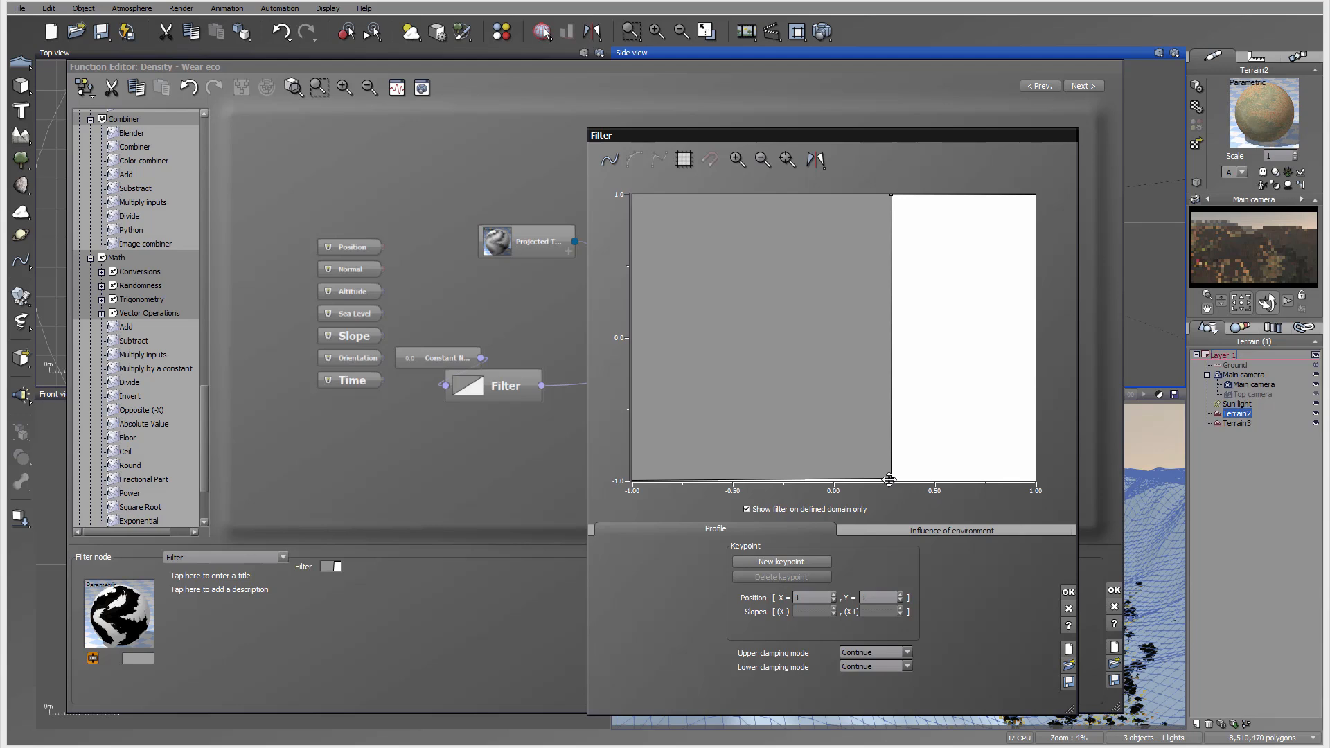
drag(888, 479, 773, 479)
click(734, 479)
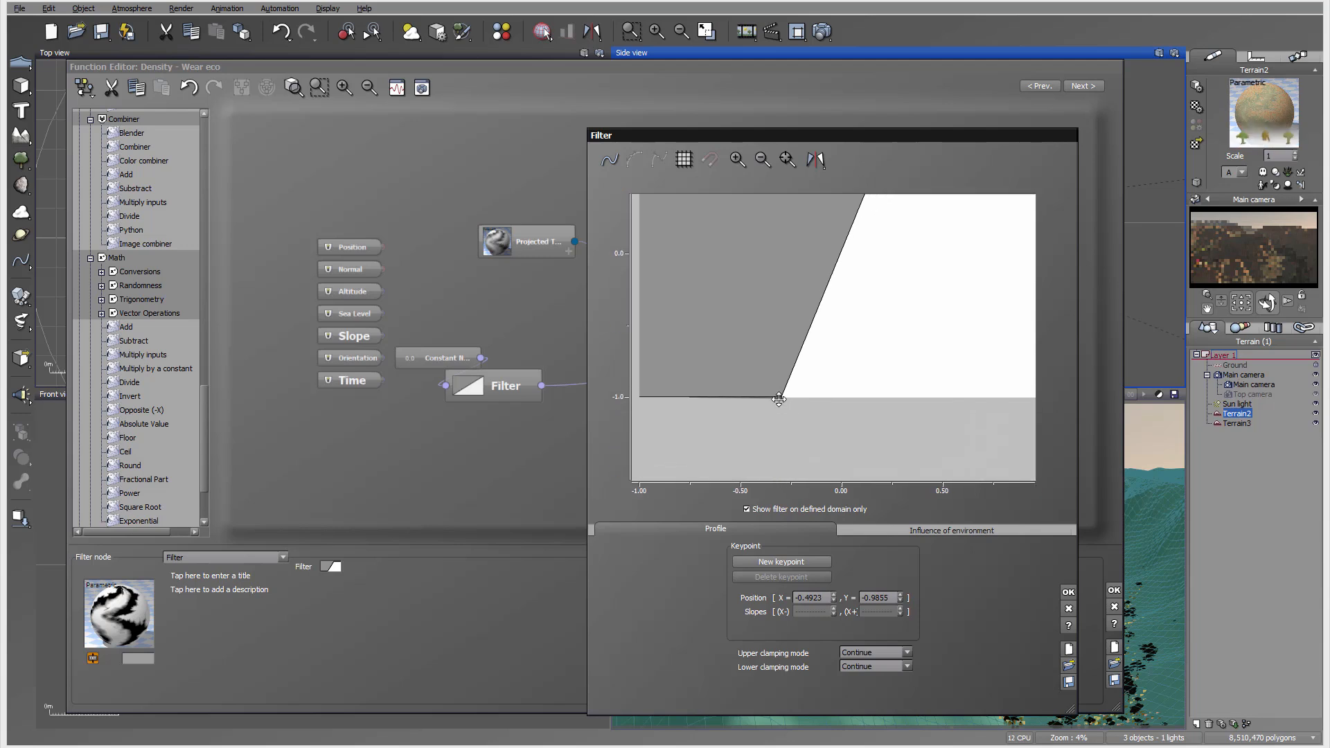
drag(783, 397, 753, 396)
Step: Move the density filter's upper keypoint to about X 0.71, Y 0.99, then accept the filter, function and material changes
middle_drag(906, 291, 845, 437)
drag(837, 255, 923, 257)
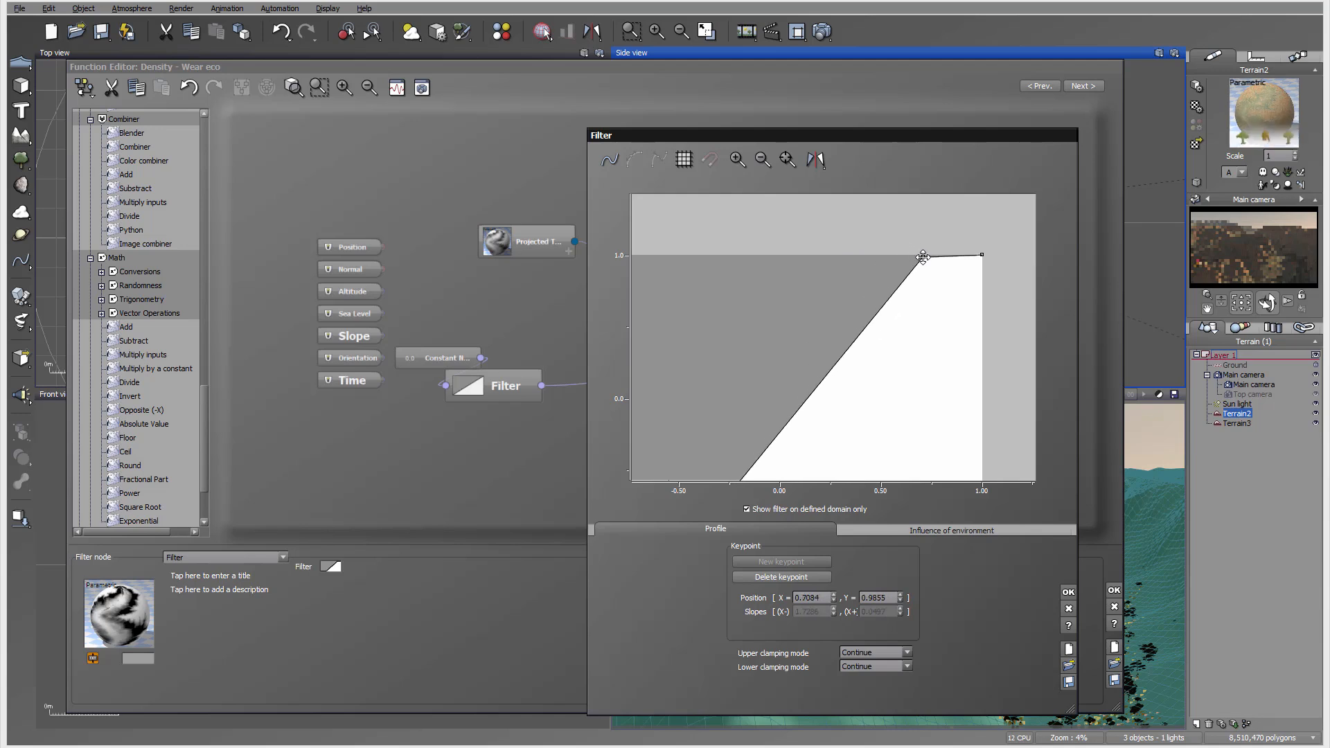
click(1068, 593)
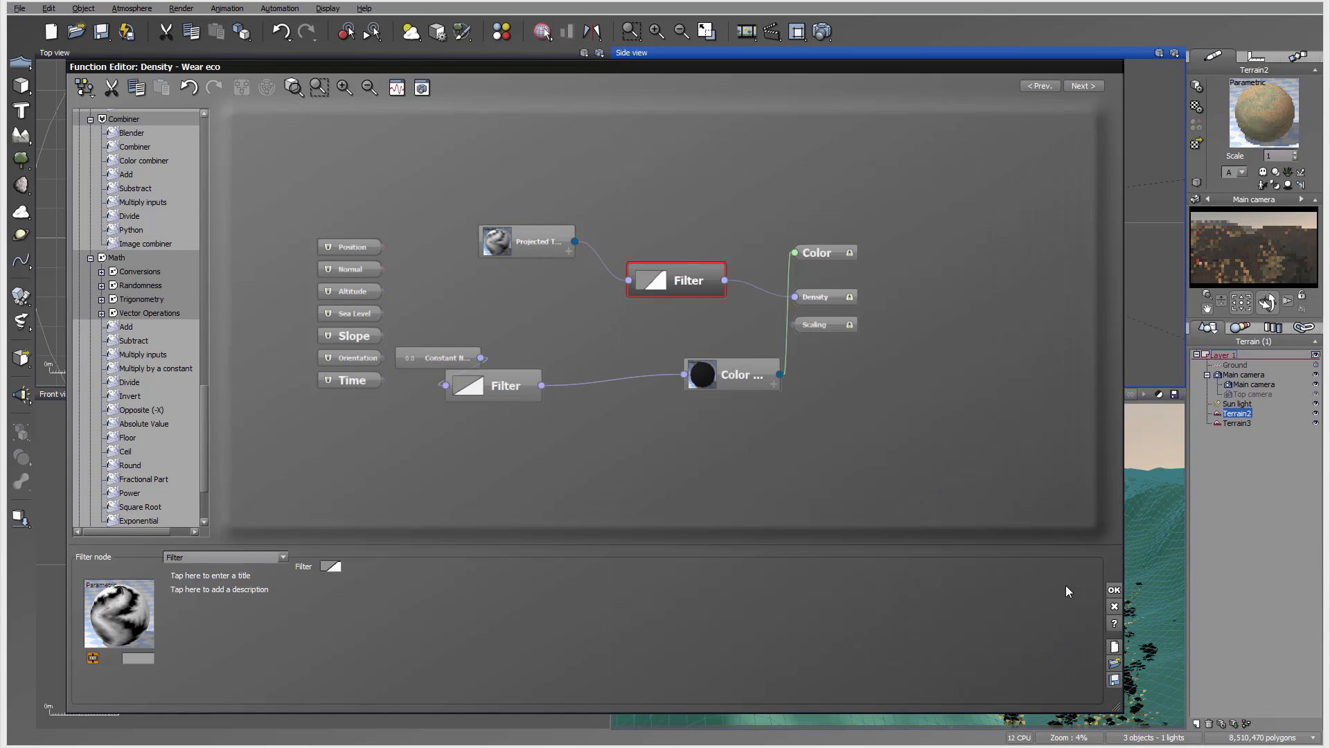
click(1113, 590)
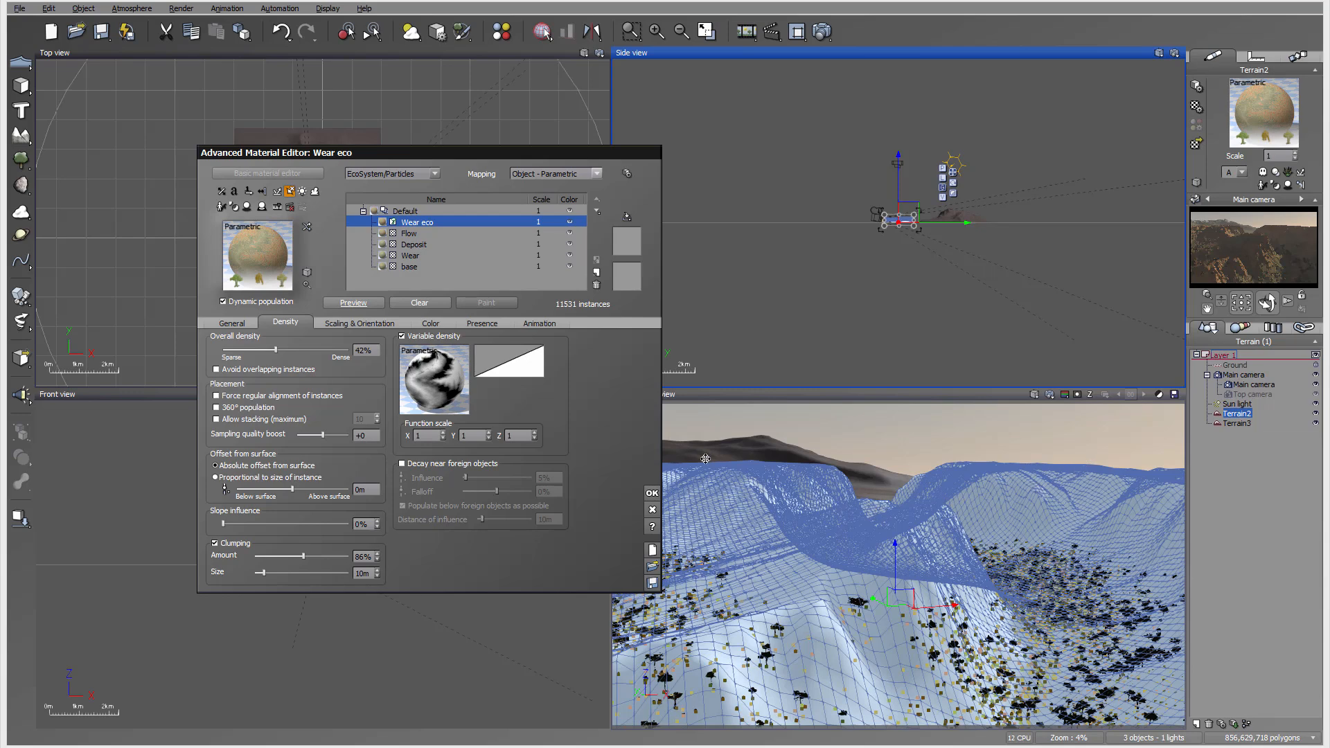
click(652, 492)
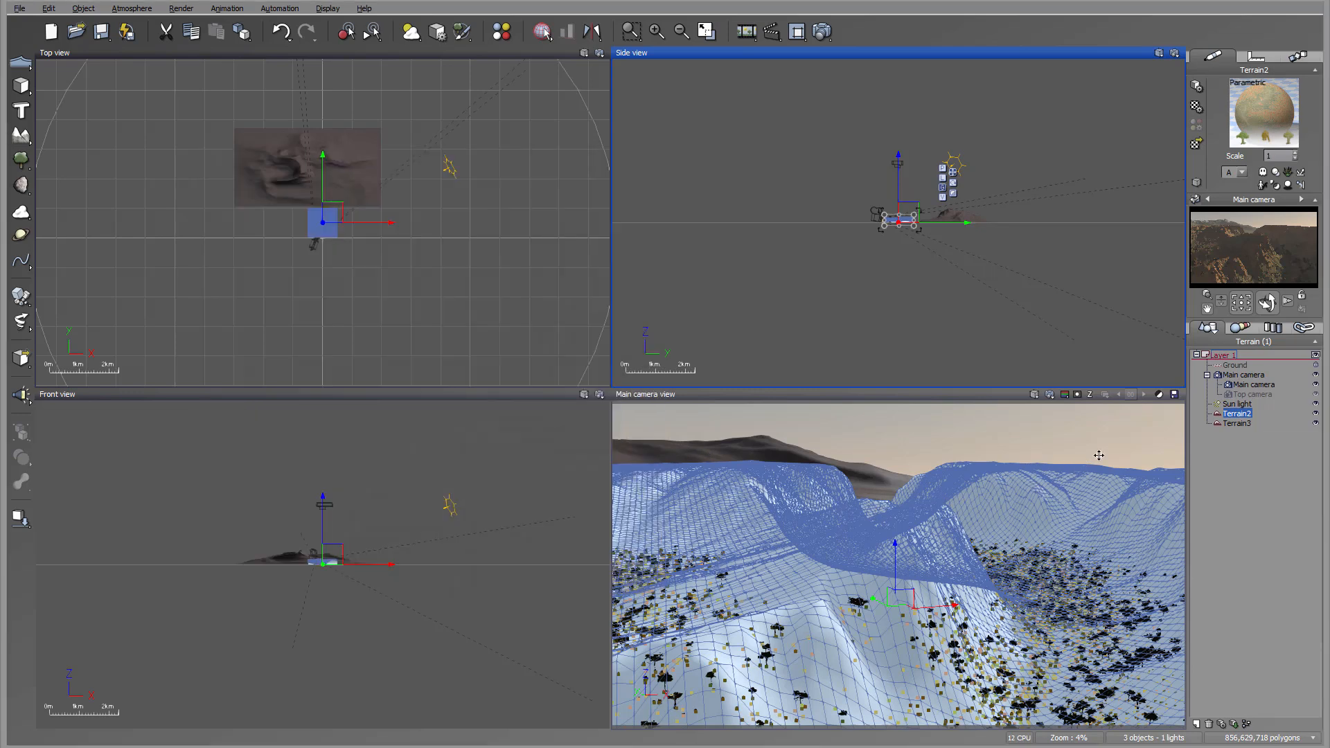
Step: Change the ambient light color of the atmosphere to a muted blue
right_drag(843, 248, 821, 283)
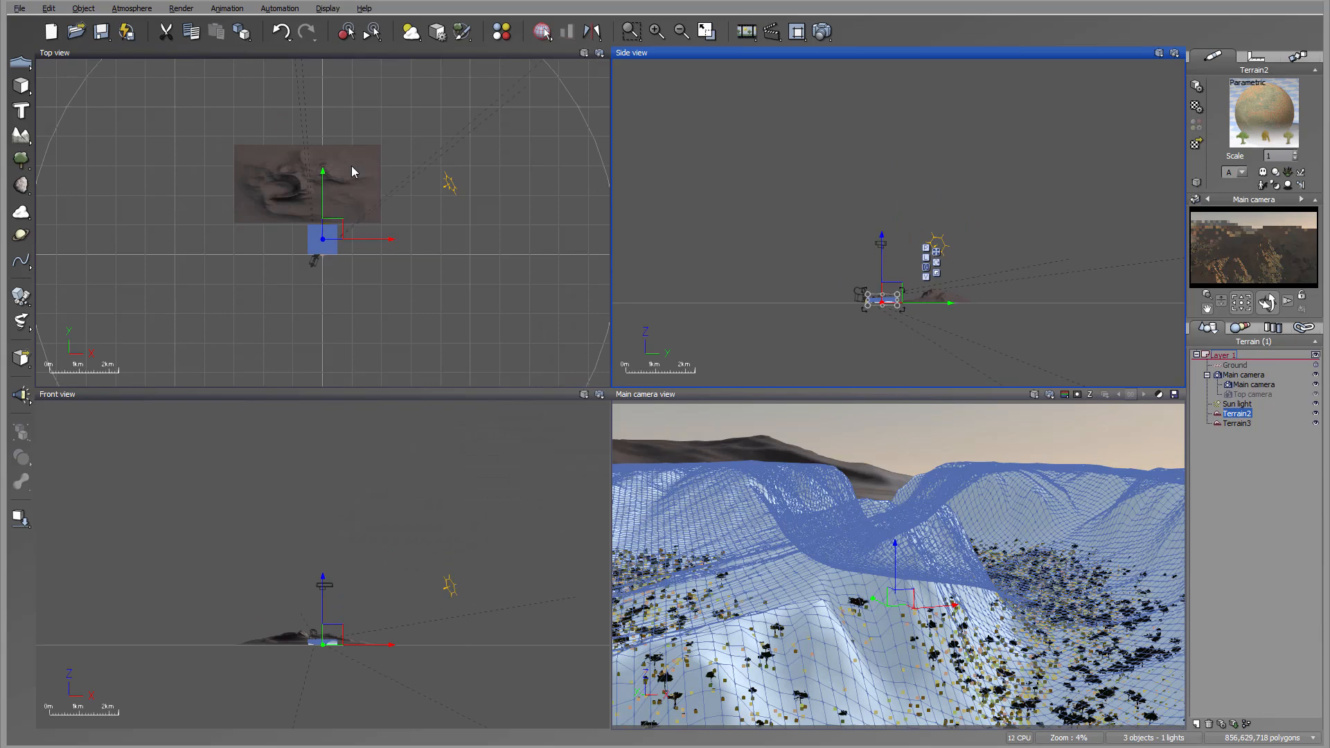
click(132, 8)
click(84, 97)
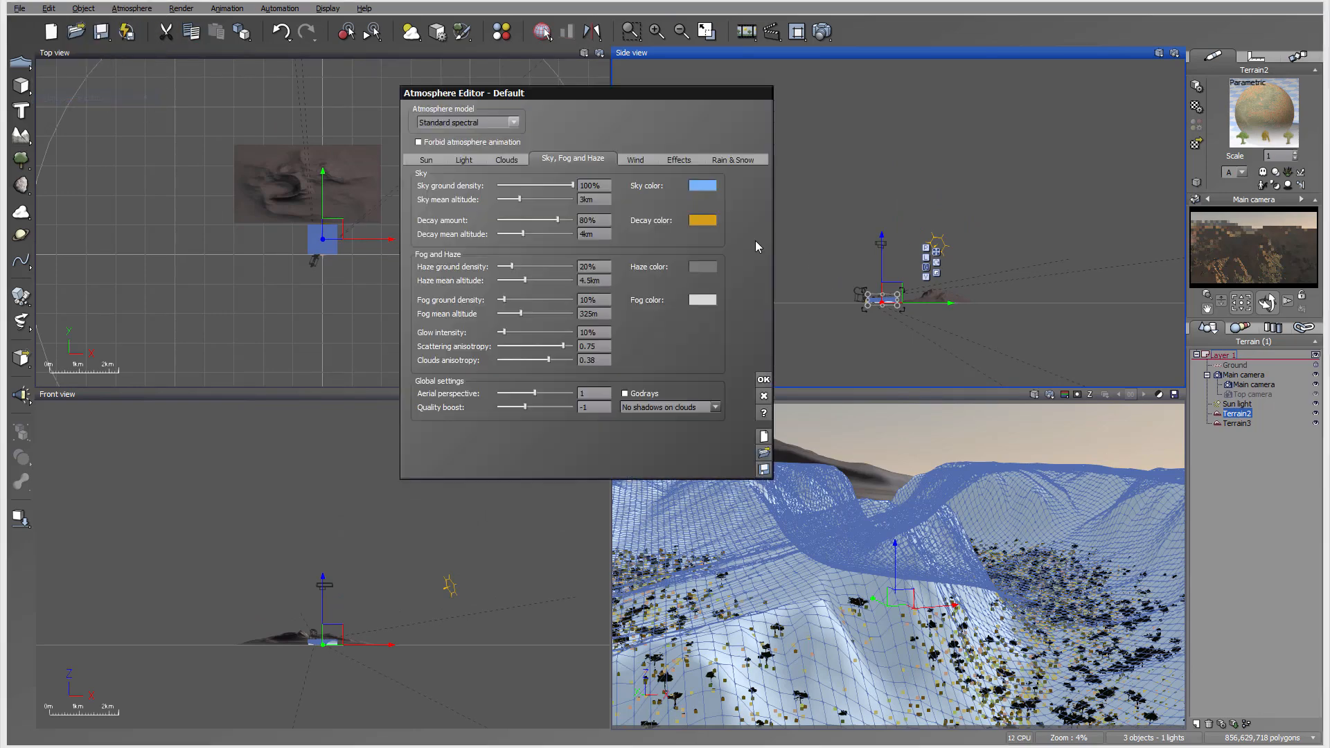
click(467, 160)
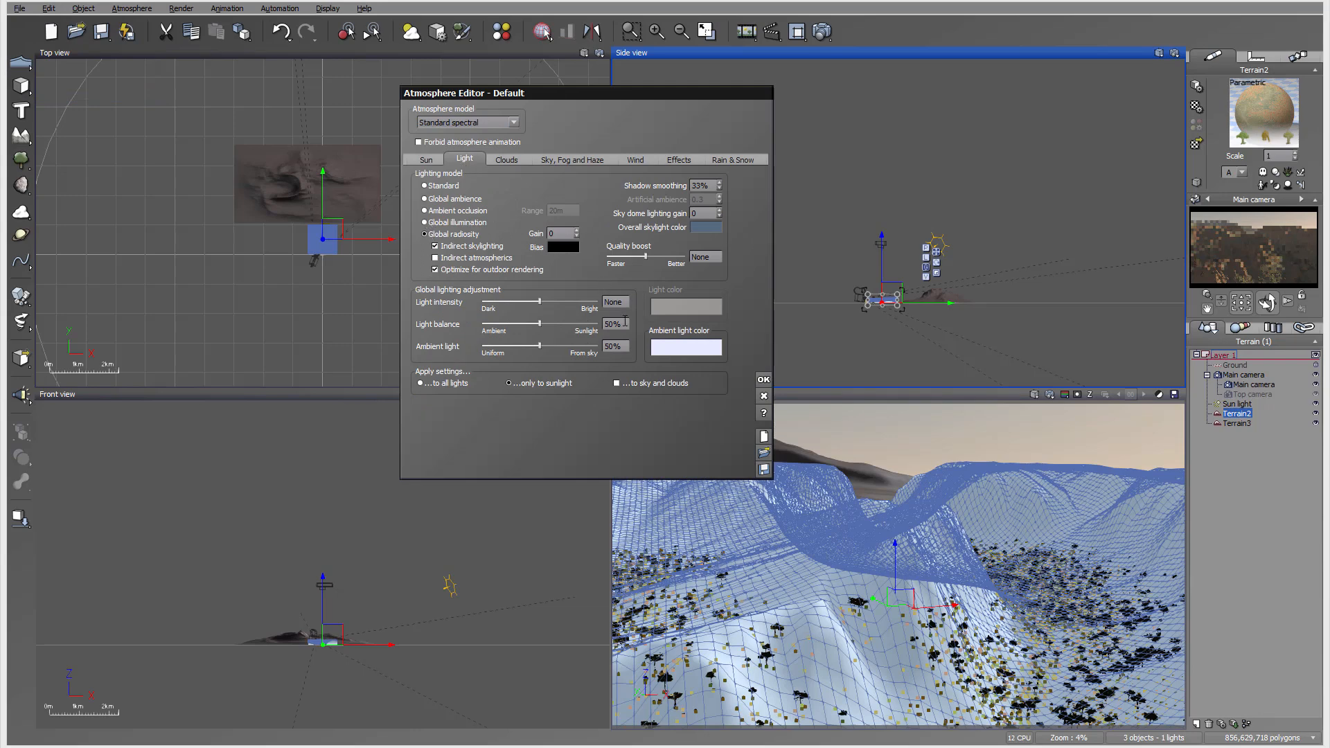
right_click(669, 349)
click(693, 356)
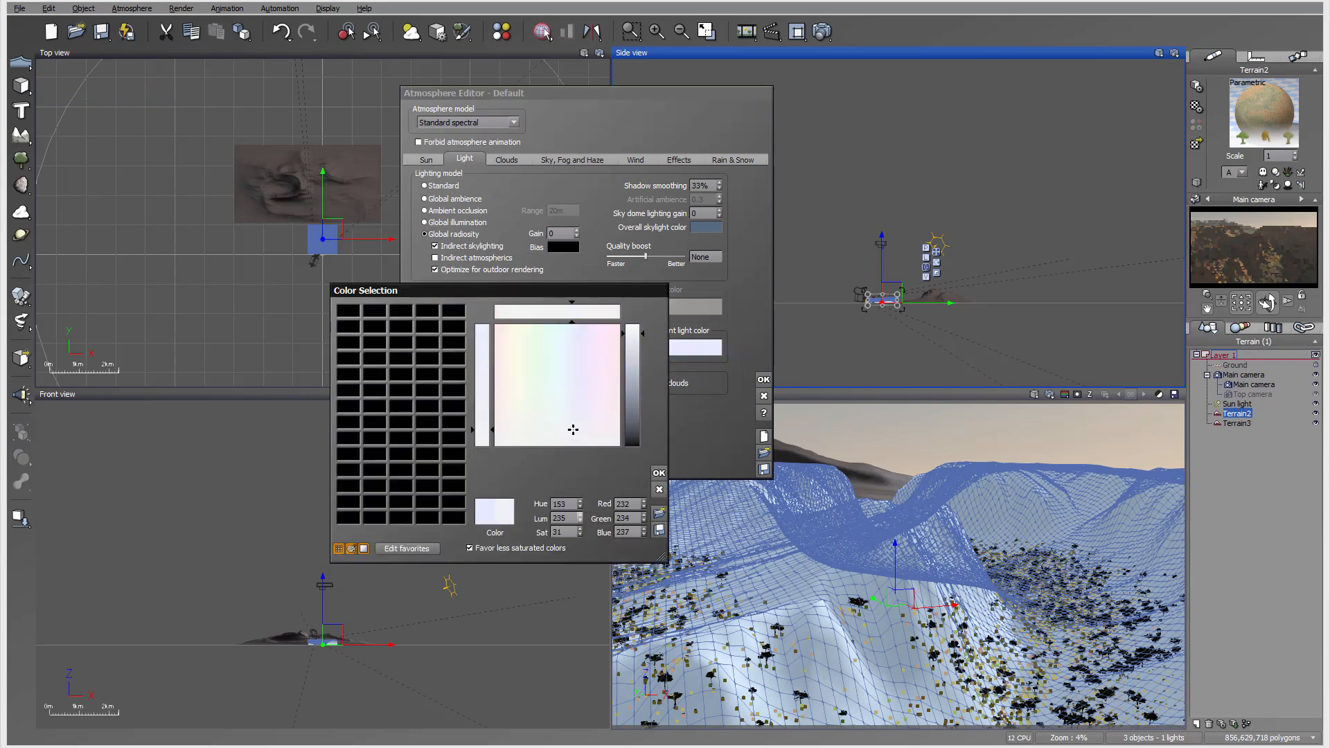
drag(629, 370, 569, 429)
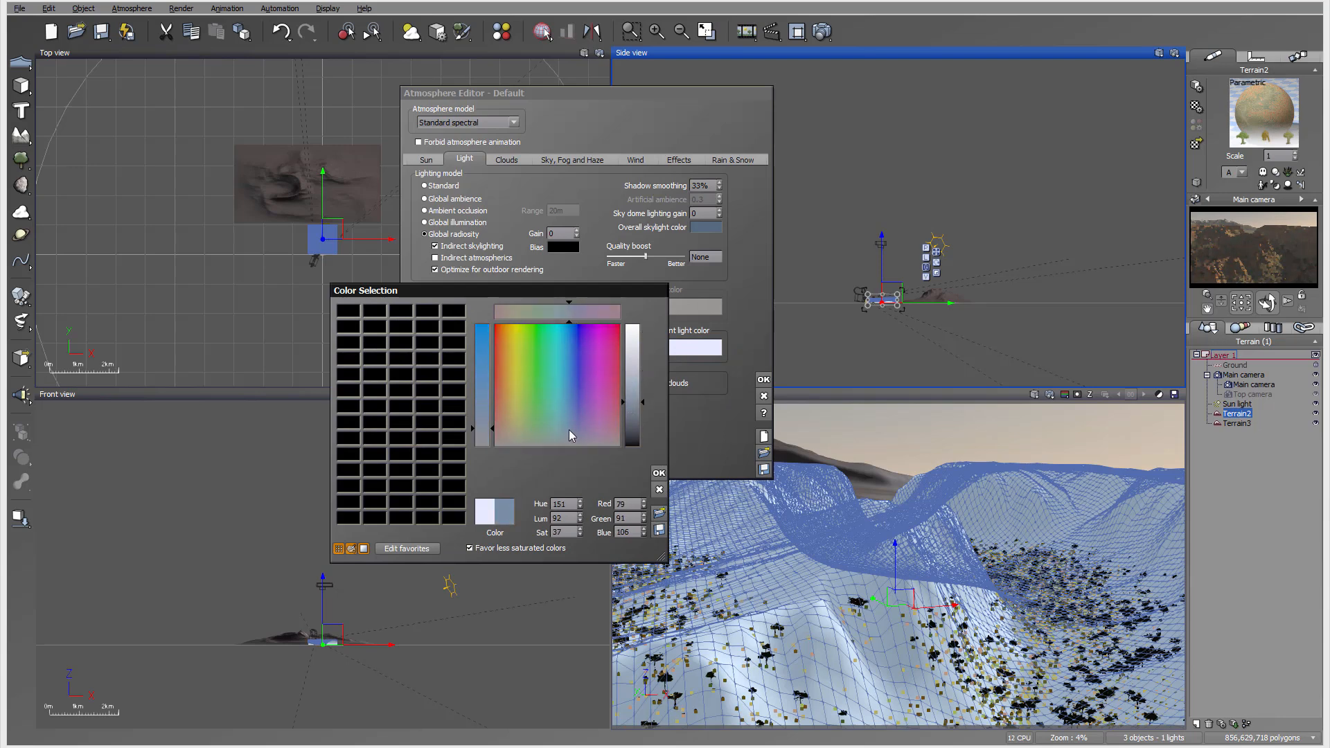
click(659, 473)
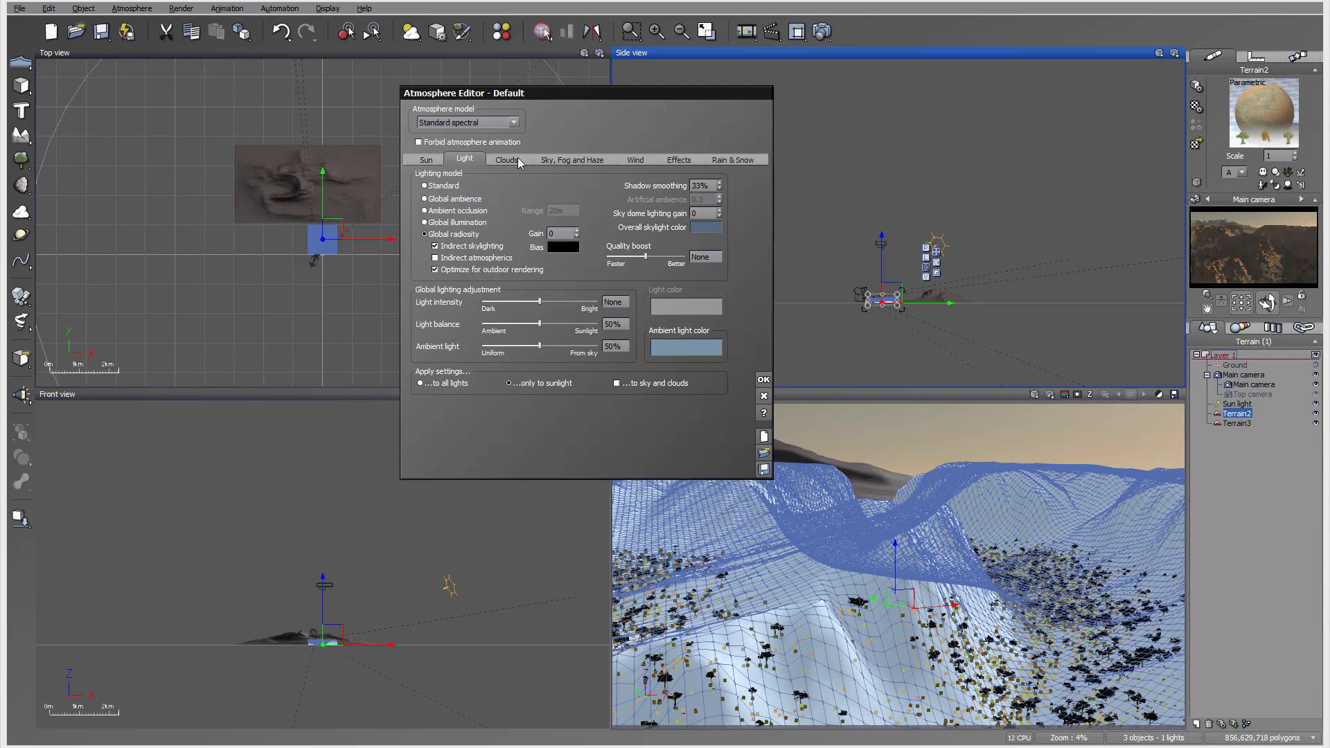
Step: Set the atmosphere's decay amount to 69%, aerial perspective to 2.76, fog ground density to 46% and haze ground density to 26%
click(567, 160)
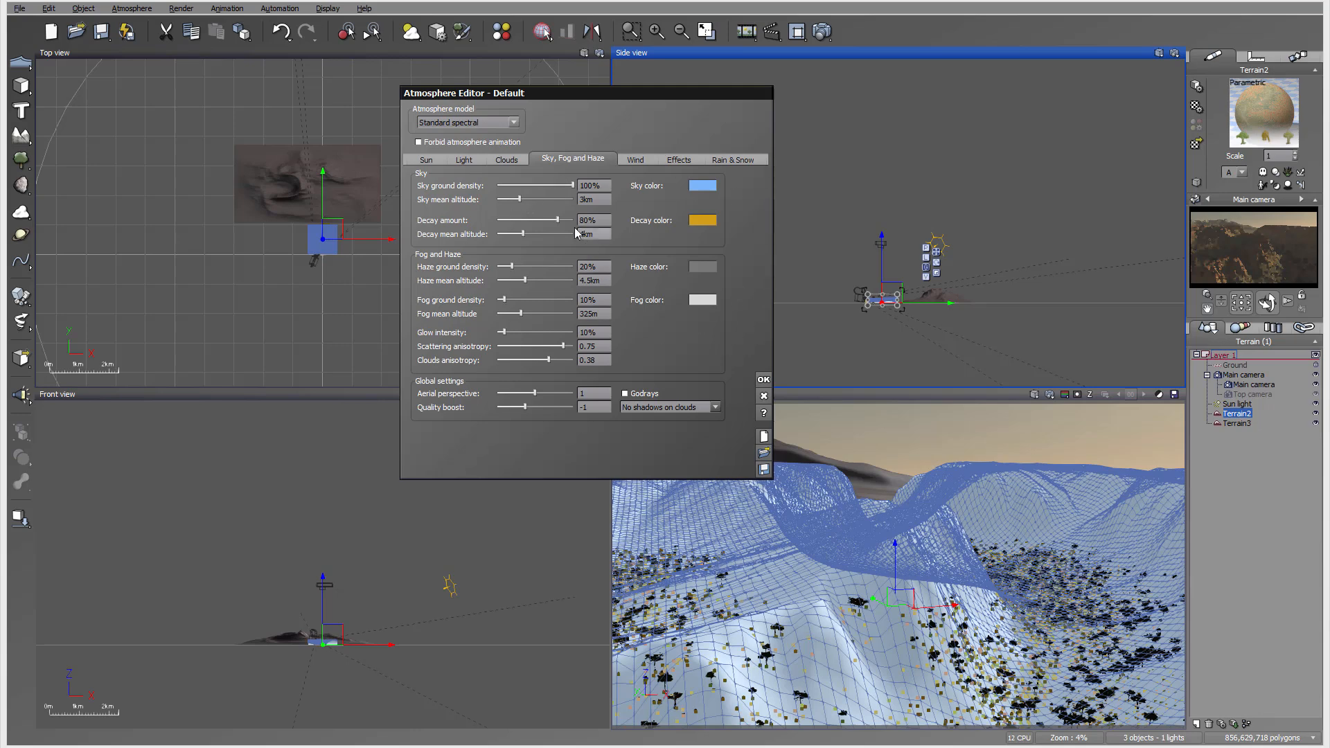
drag(557, 220, 553, 220)
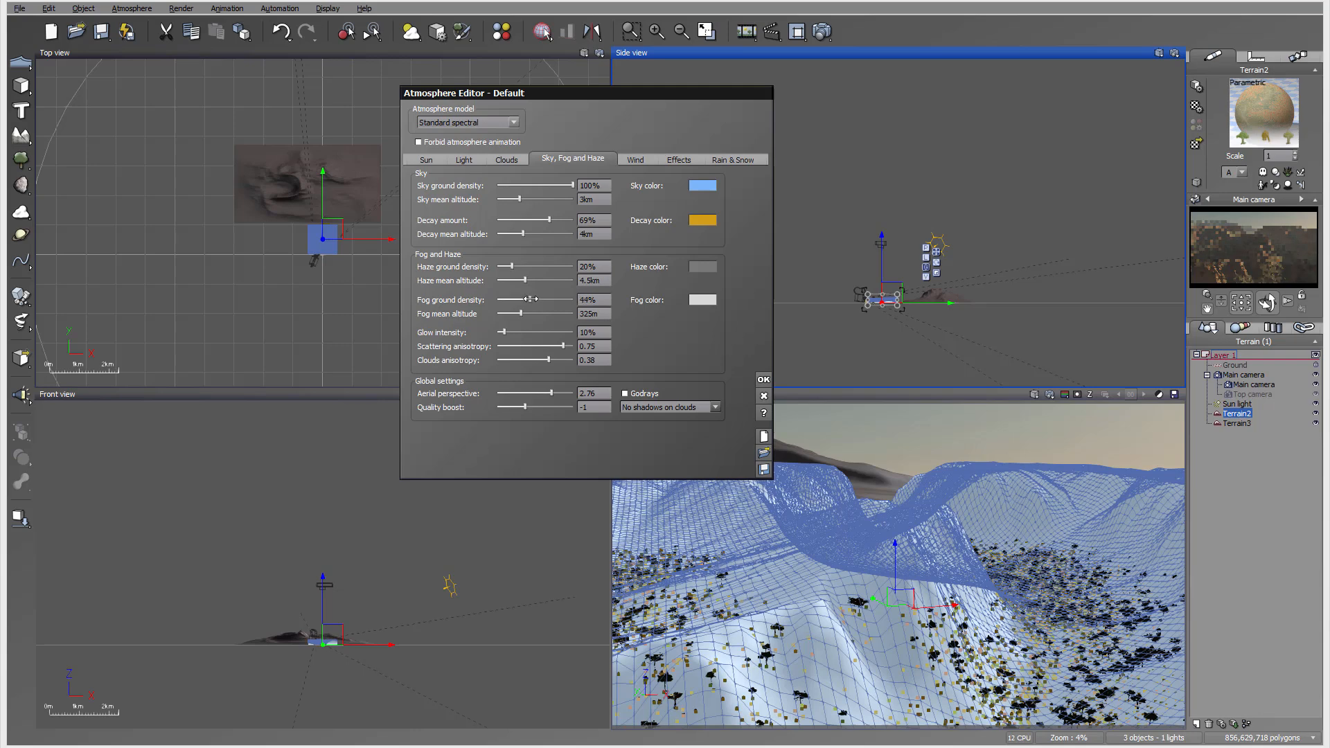
drag(531, 298, 523, 264)
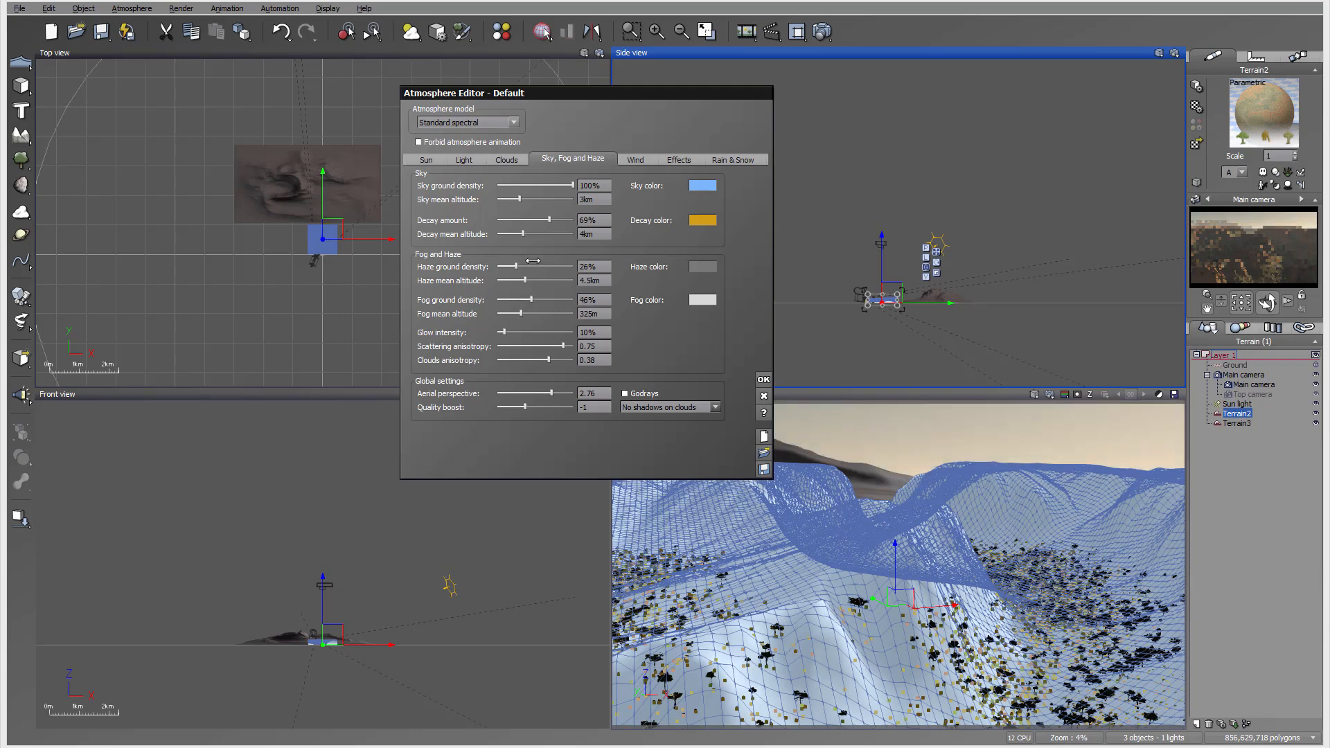
click(1286, 270)
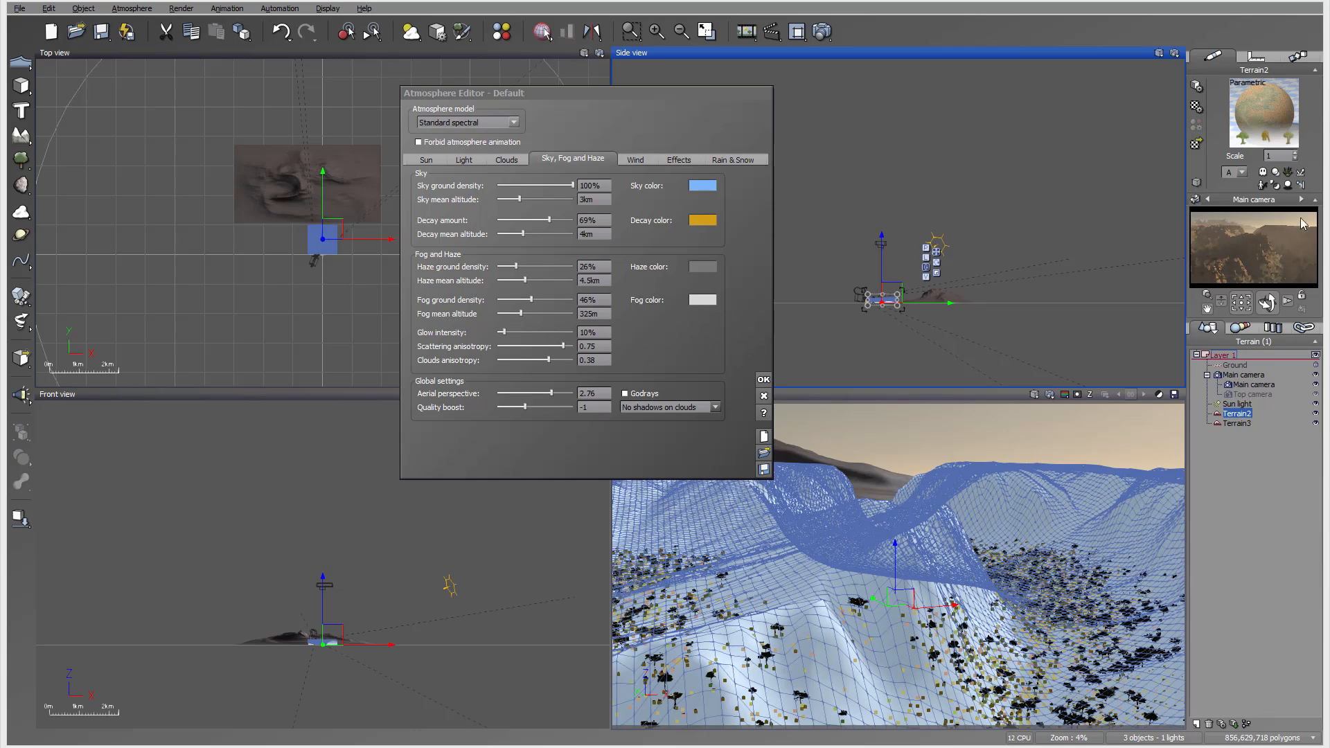
Step: Raise the atmosphere's glow intensity to 23% and its scattering anisotropy to 0.9
drag(513, 331, 521, 330)
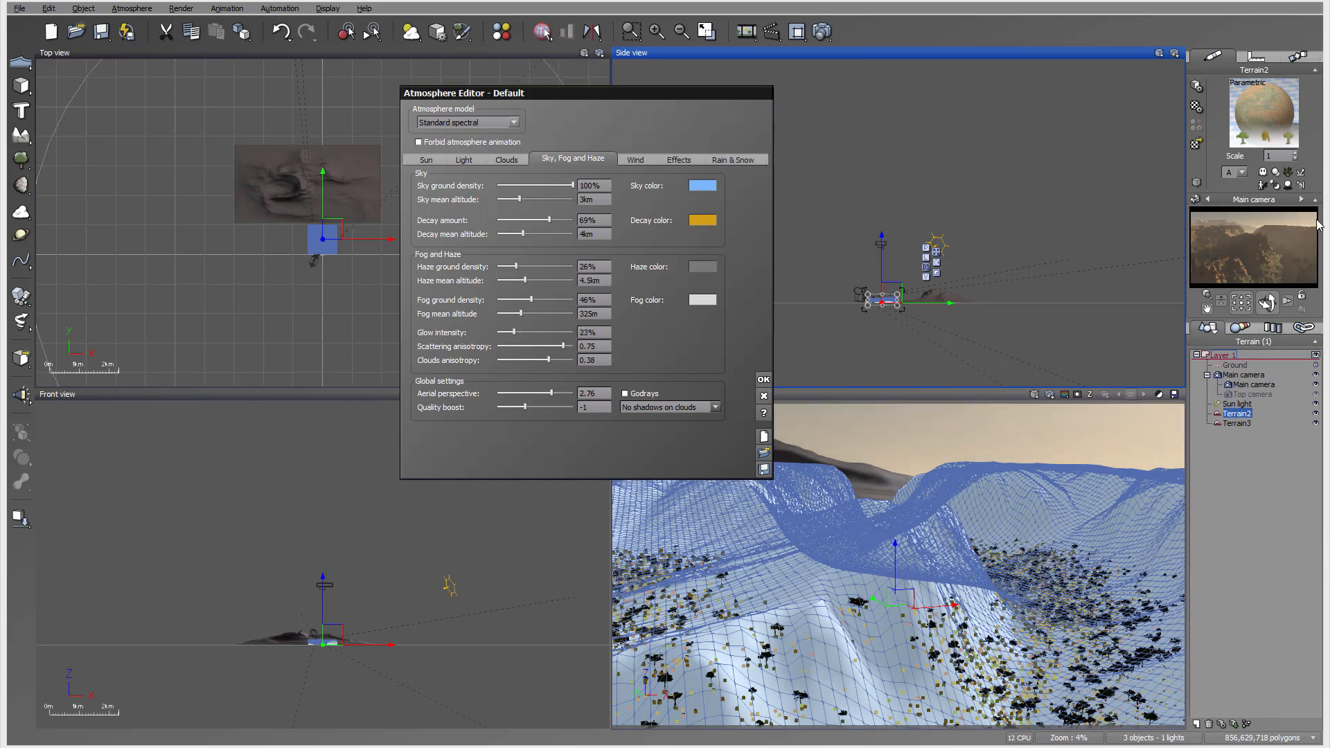
drag(563, 344, 560, 342)
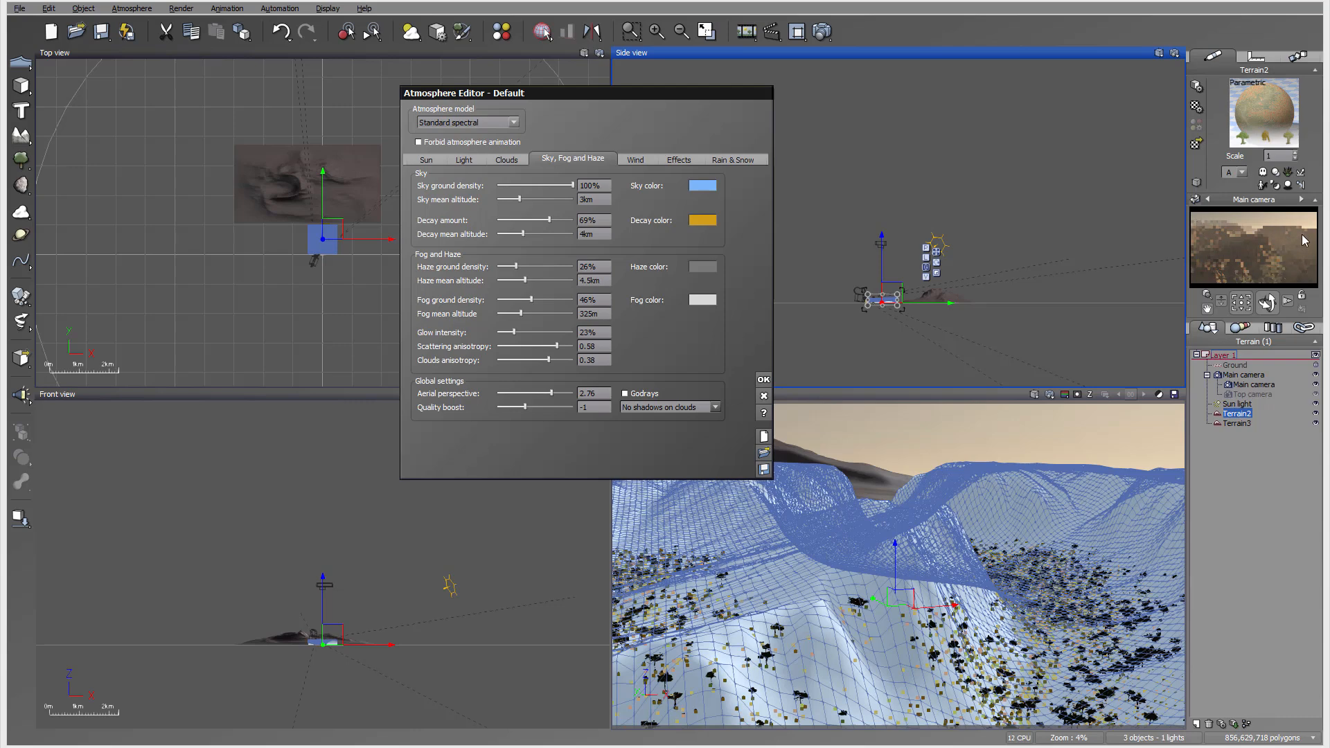
drag(558, 345, 565, 346)
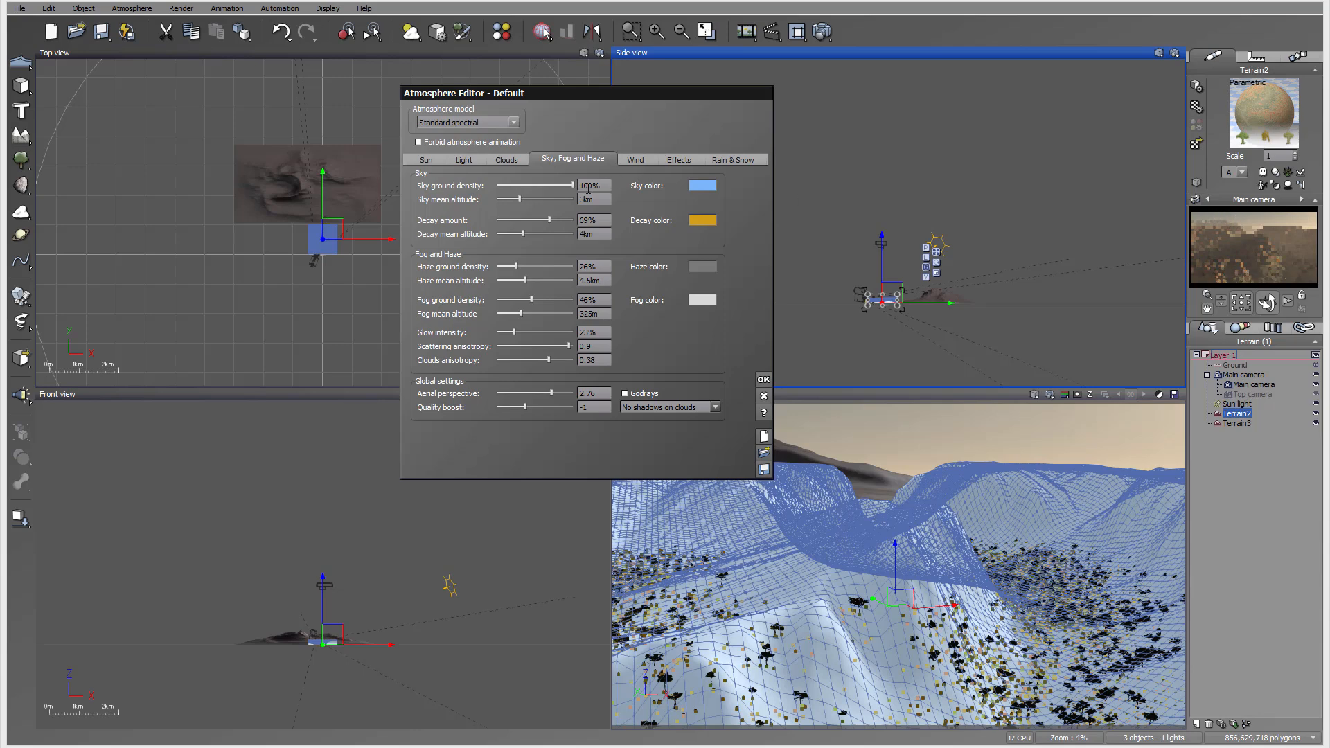
Step: Set sky mean altitude to 3.943 km, decay amount to 60%, fog ground density to 48%, fog mean altitude to 229.6 m and aerial perspective to 2.23
drag(536, 197, 536, 197)
drag(543, 221, 541, 221)
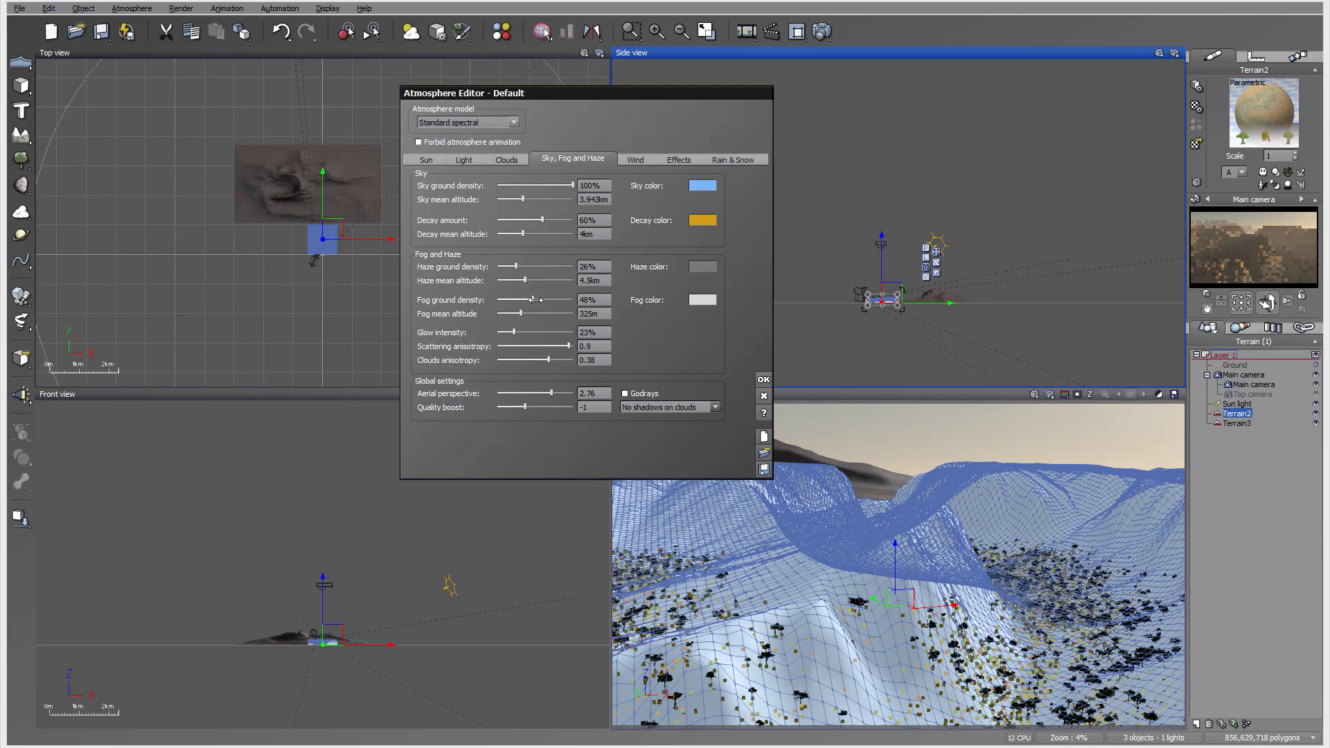
drag(535, 300, 539, 300)
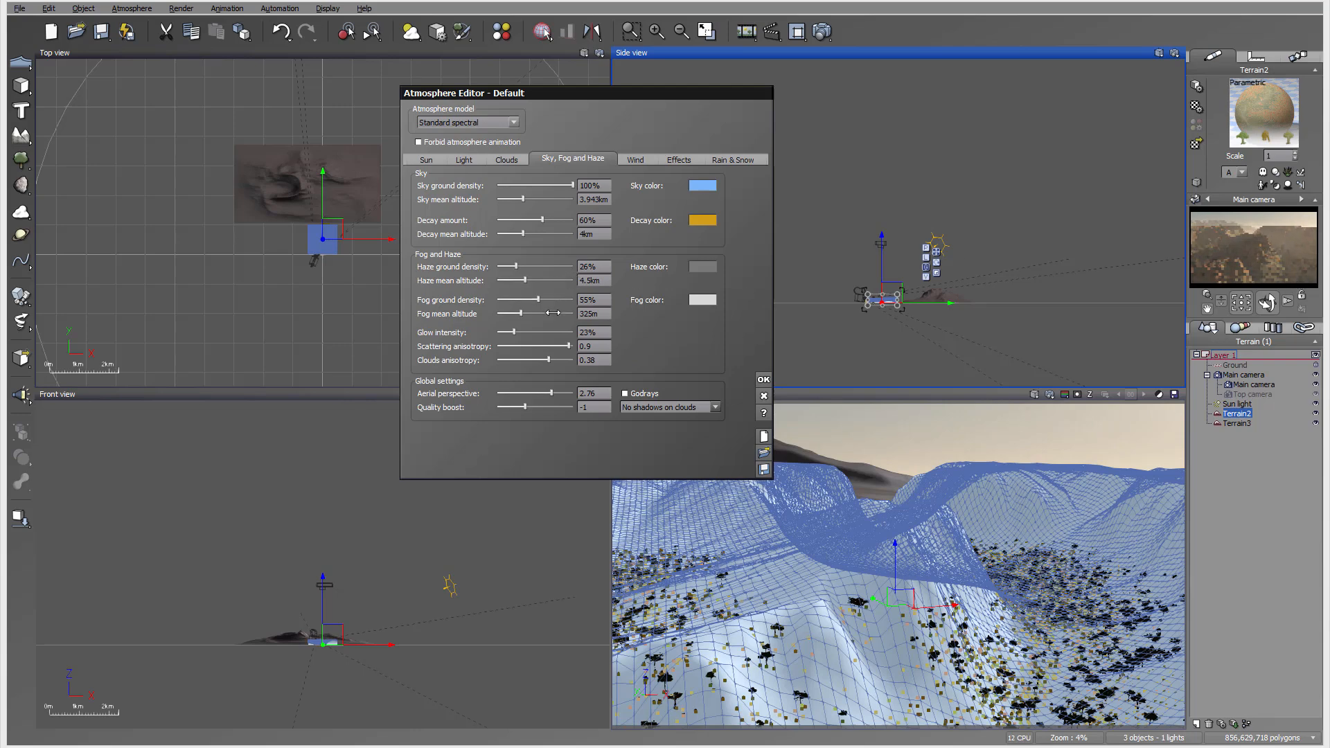
drag(551, 312, 547, 312)
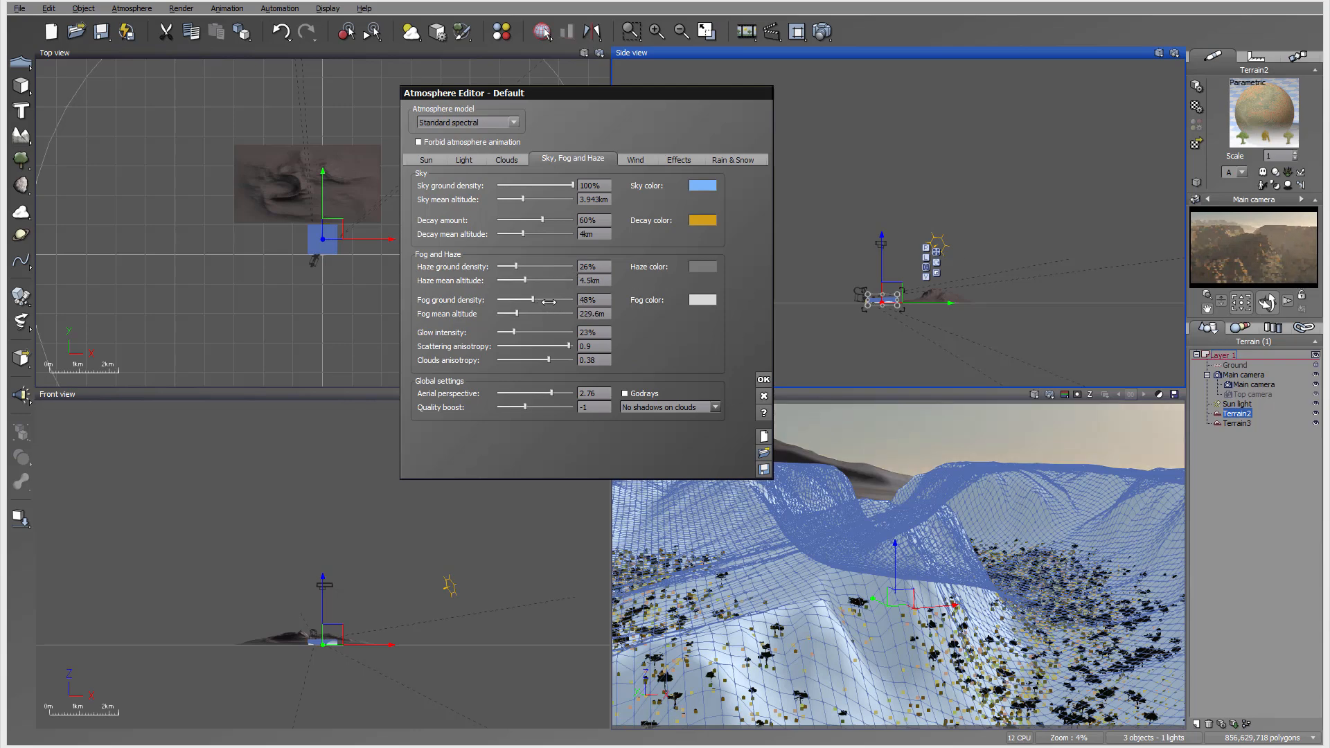
drag(574, 393, 554, 390)
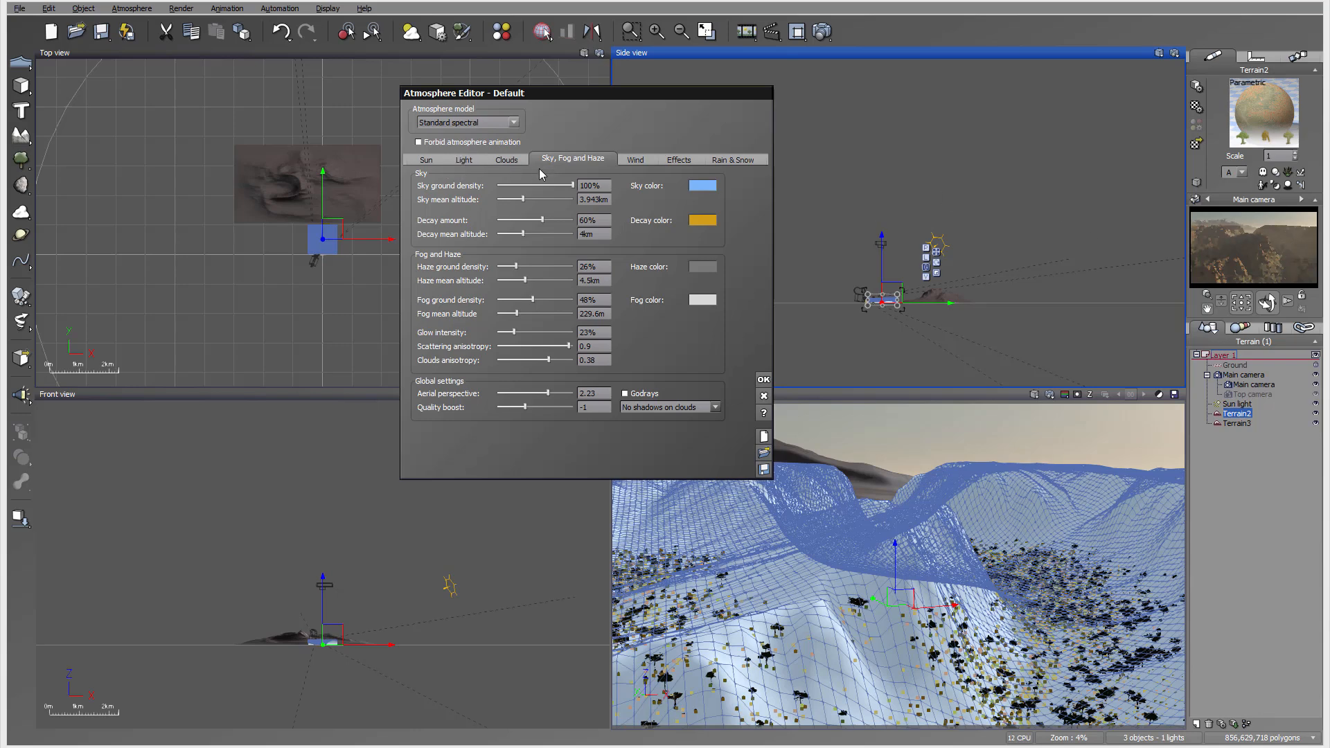
Step: Add a Dark Cumulus cloud layer from the Spectral 2 cloud collection to the atmosphere
click(507, 161)
click(547, 188)
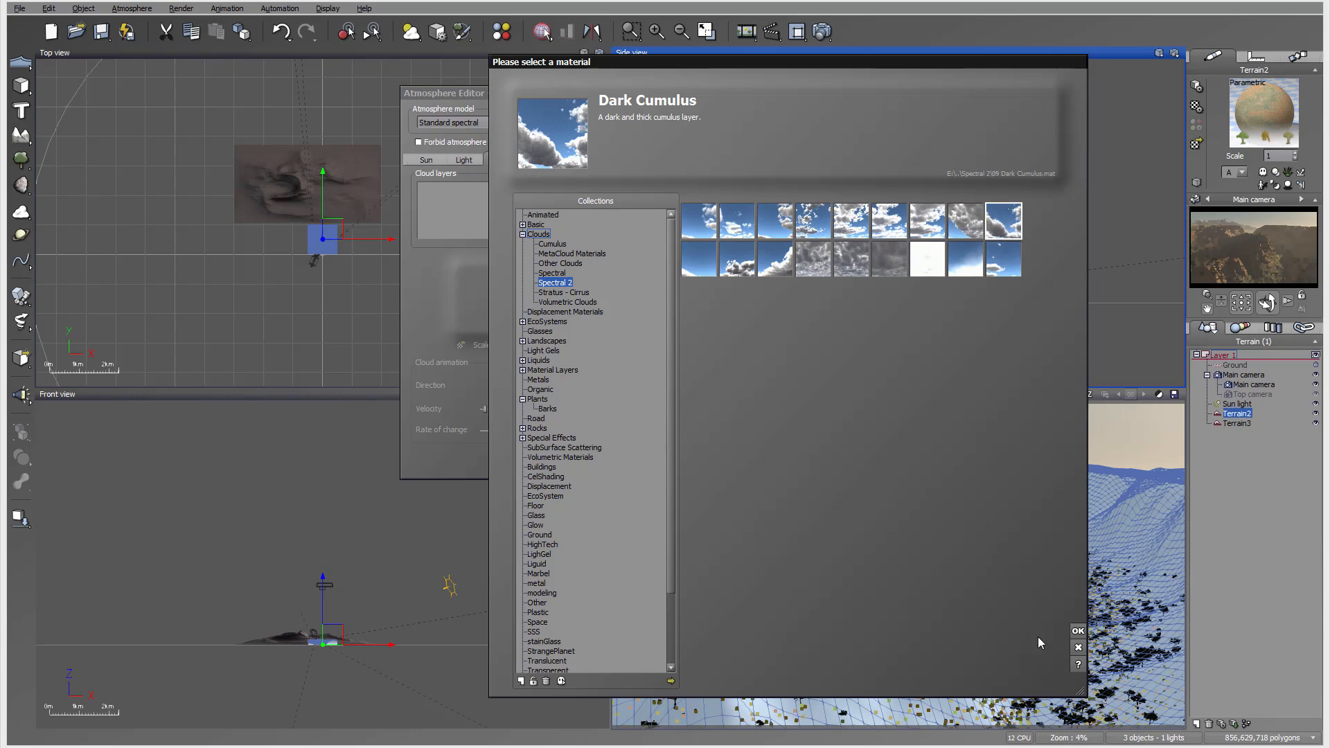
click(1078, 631)
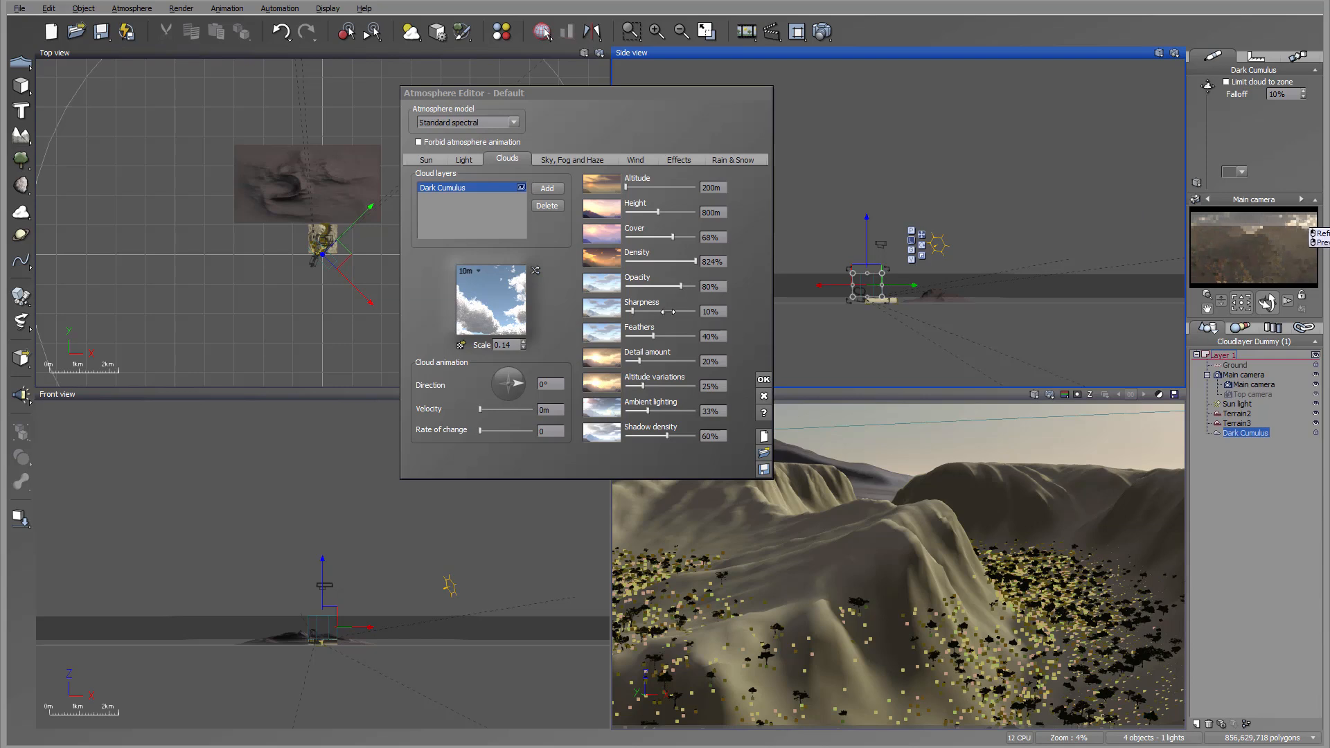
Step: Set the Dark Cumulus layer to 44% cover, 4% density, 100% opacity, 52% detail, 100% altitude variations and 27% ambient lighting
drag(652, 361, 676, 361)
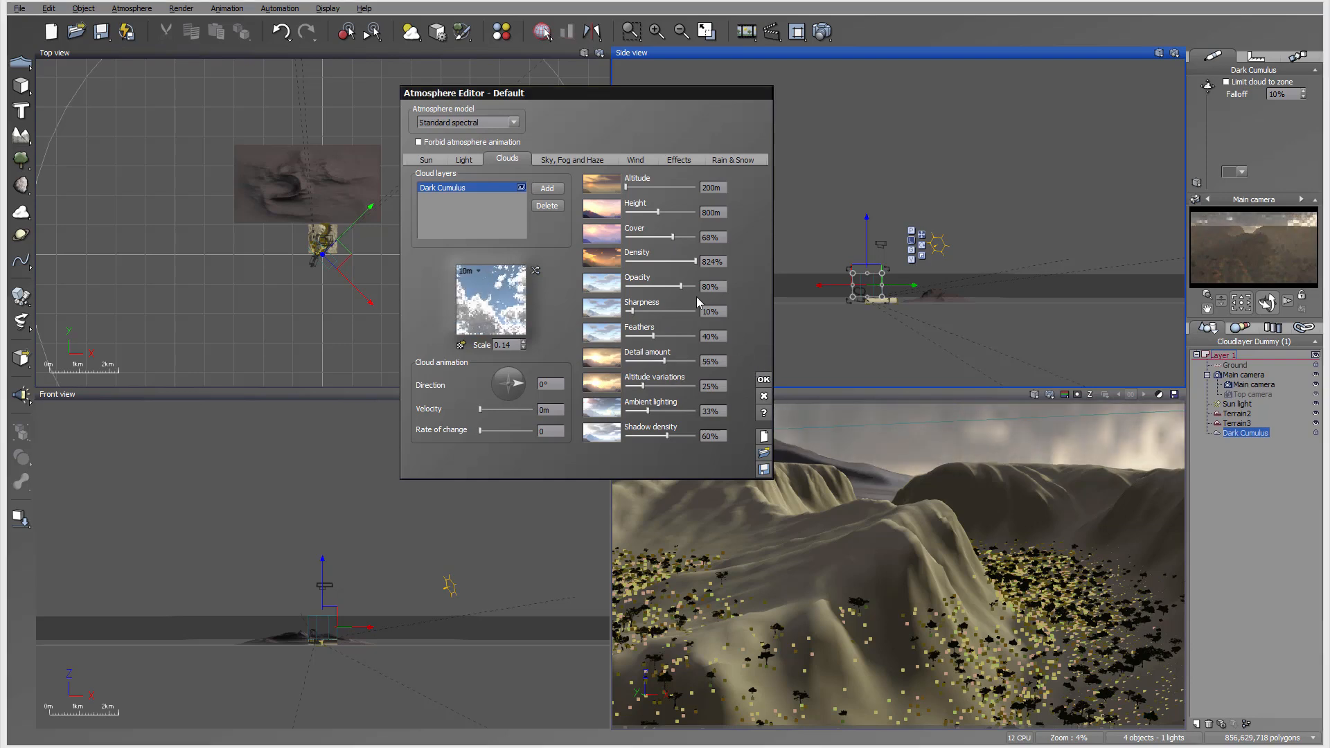
drag(678, 237, 669, 238)
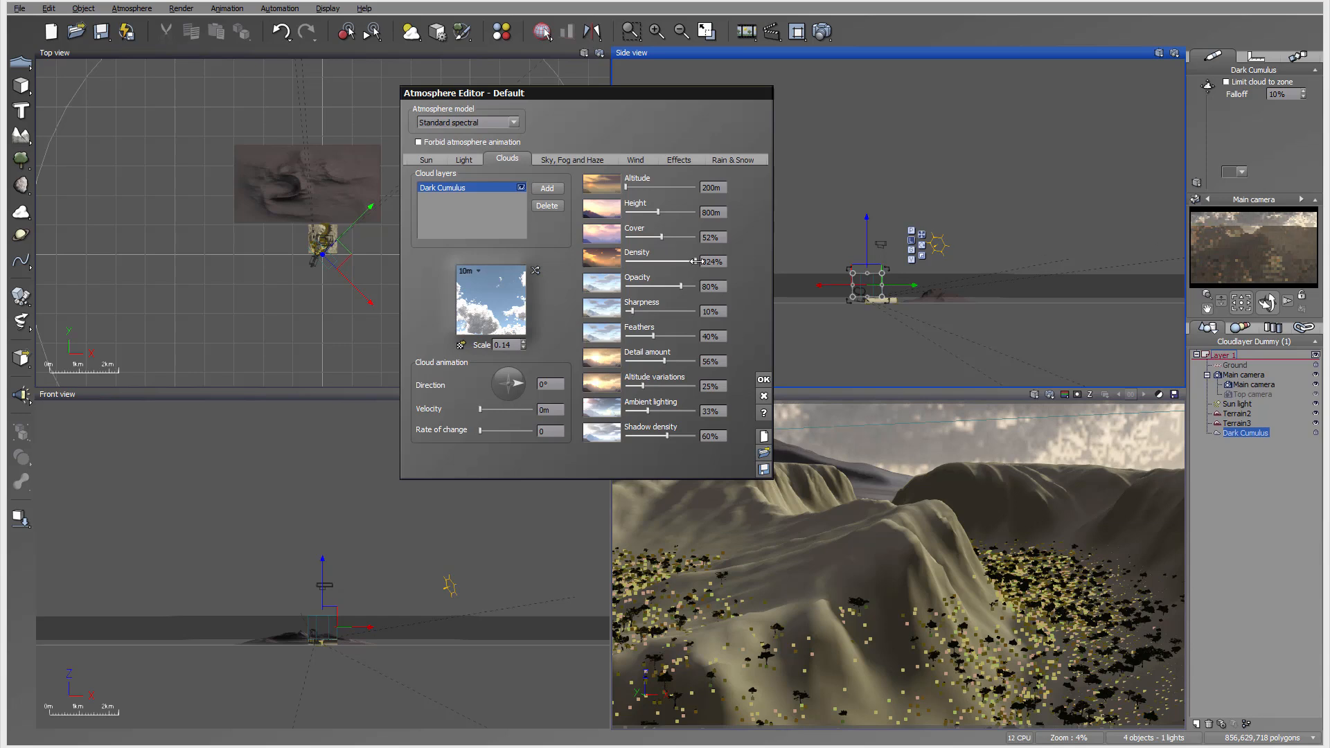
mouse_move(696, 261)
mouse_down()
mouse_move(625, 261)
mouse_move(697, 286)
mouse_up()
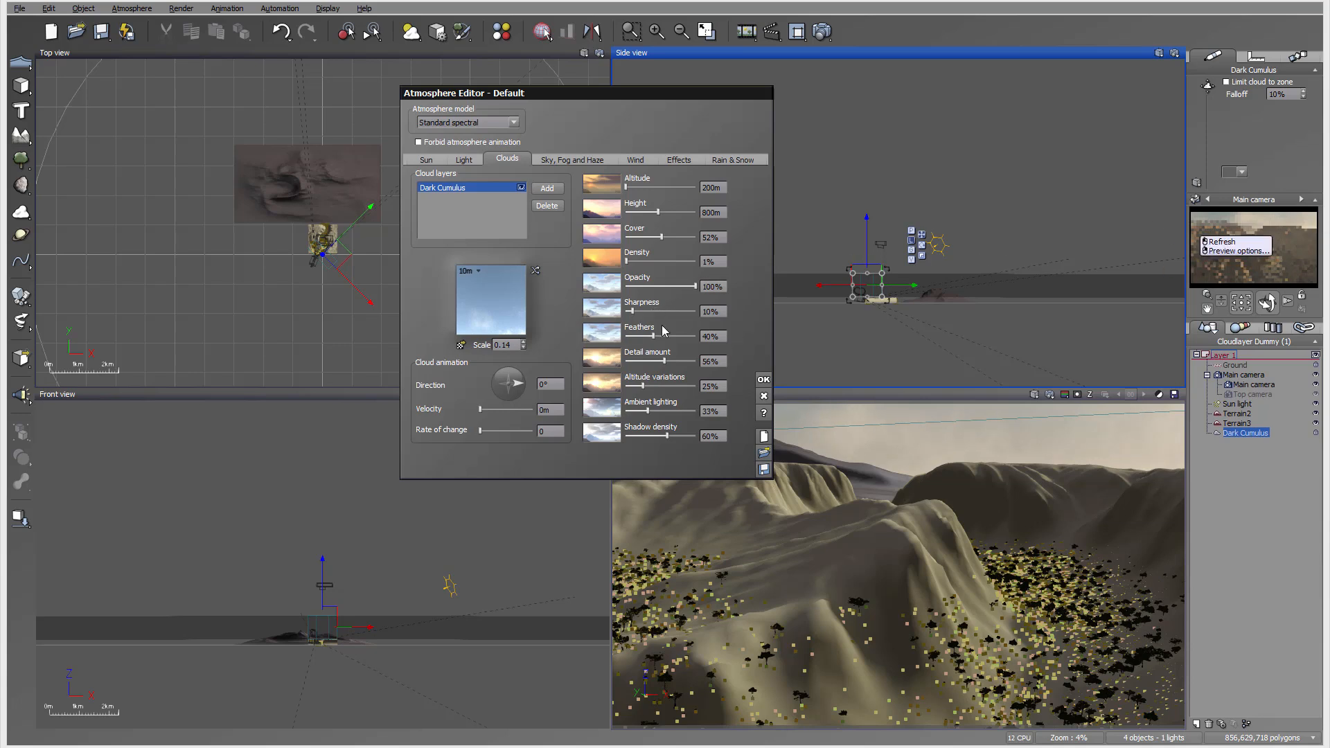
mouse_move(644, 386)
mouse_down()
mouse_move(695, 386)
mouse_move(655, 404)
mouse_up()
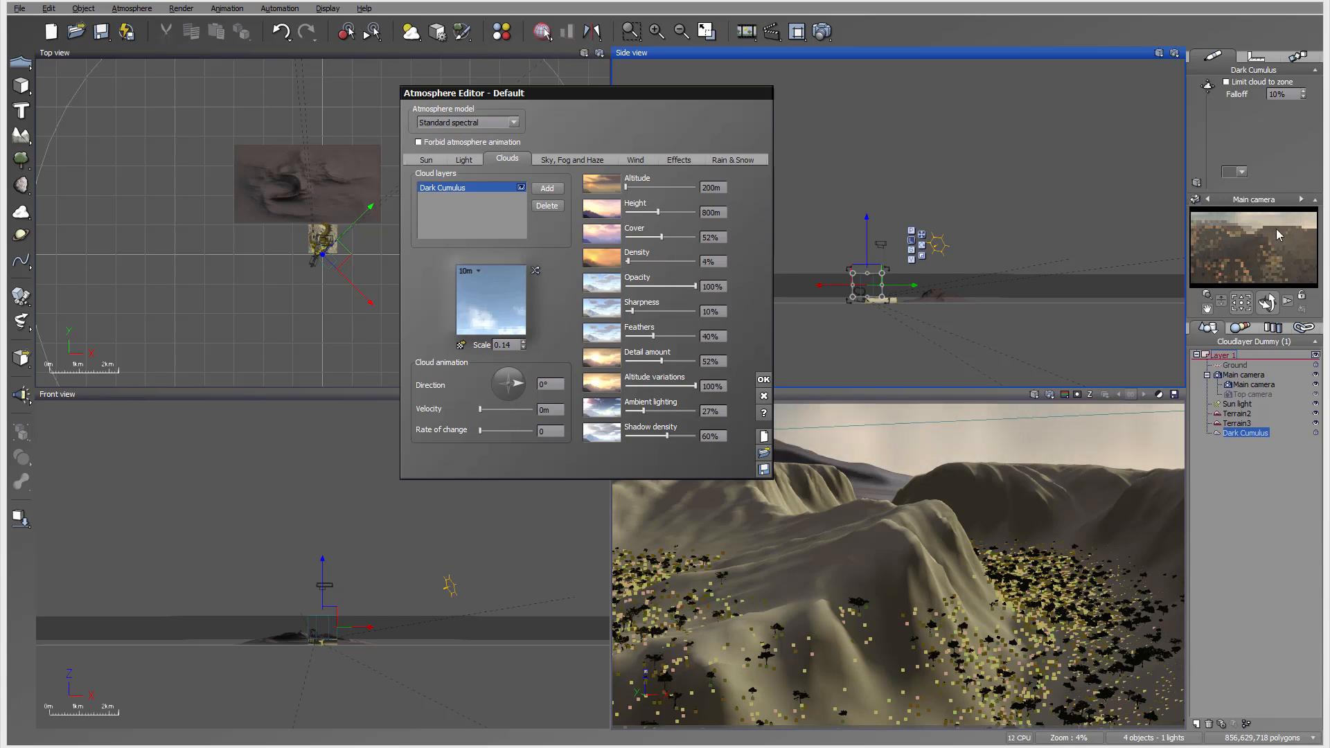
drag(680, 236, 674, 235)
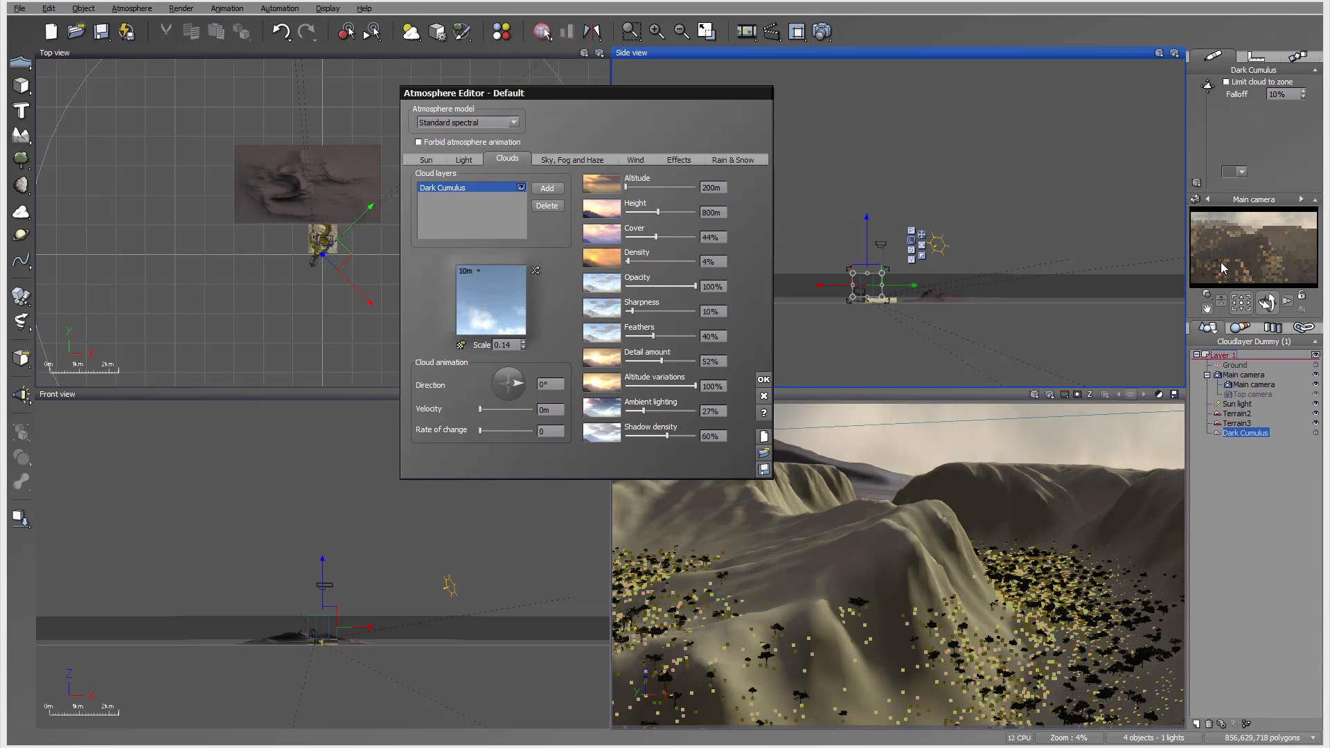
Step: Render the main camera view with the new clouds, accept the post render options and confirm the atmosphere changes
click(1290, 227)
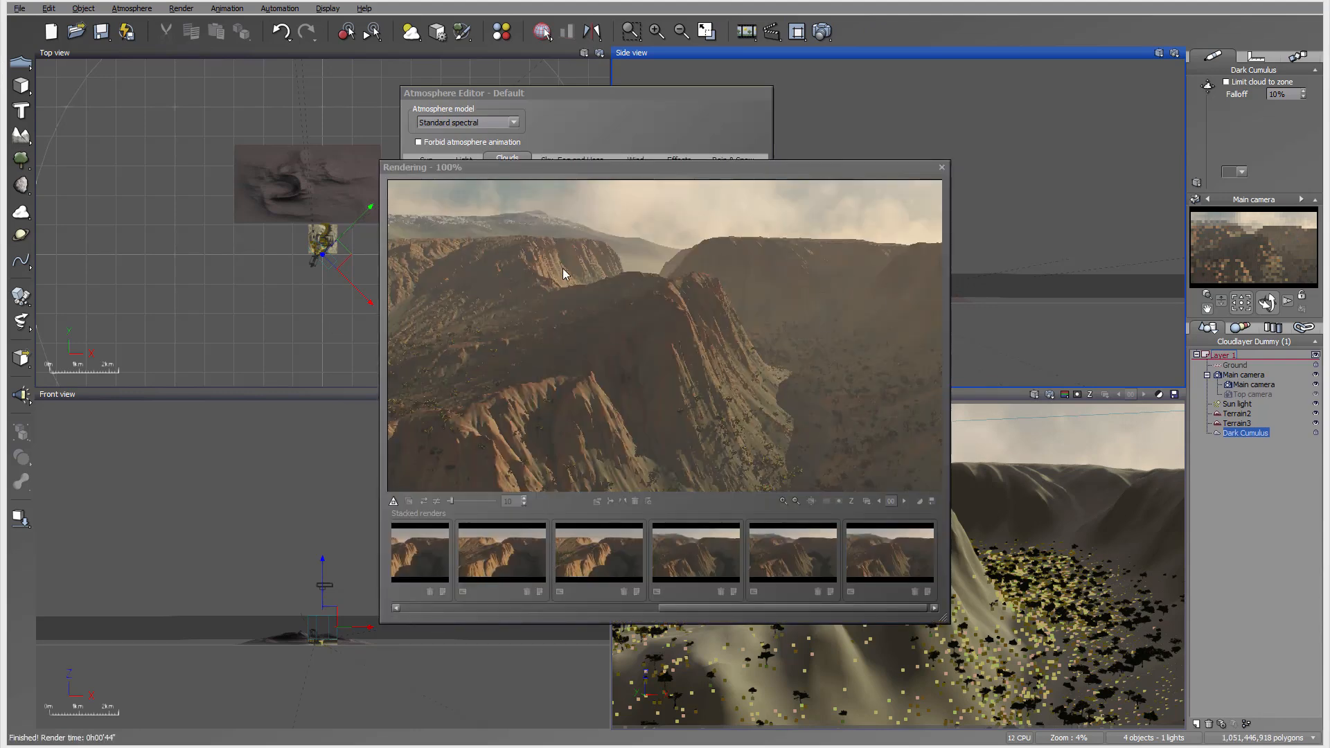
click(970, 401)
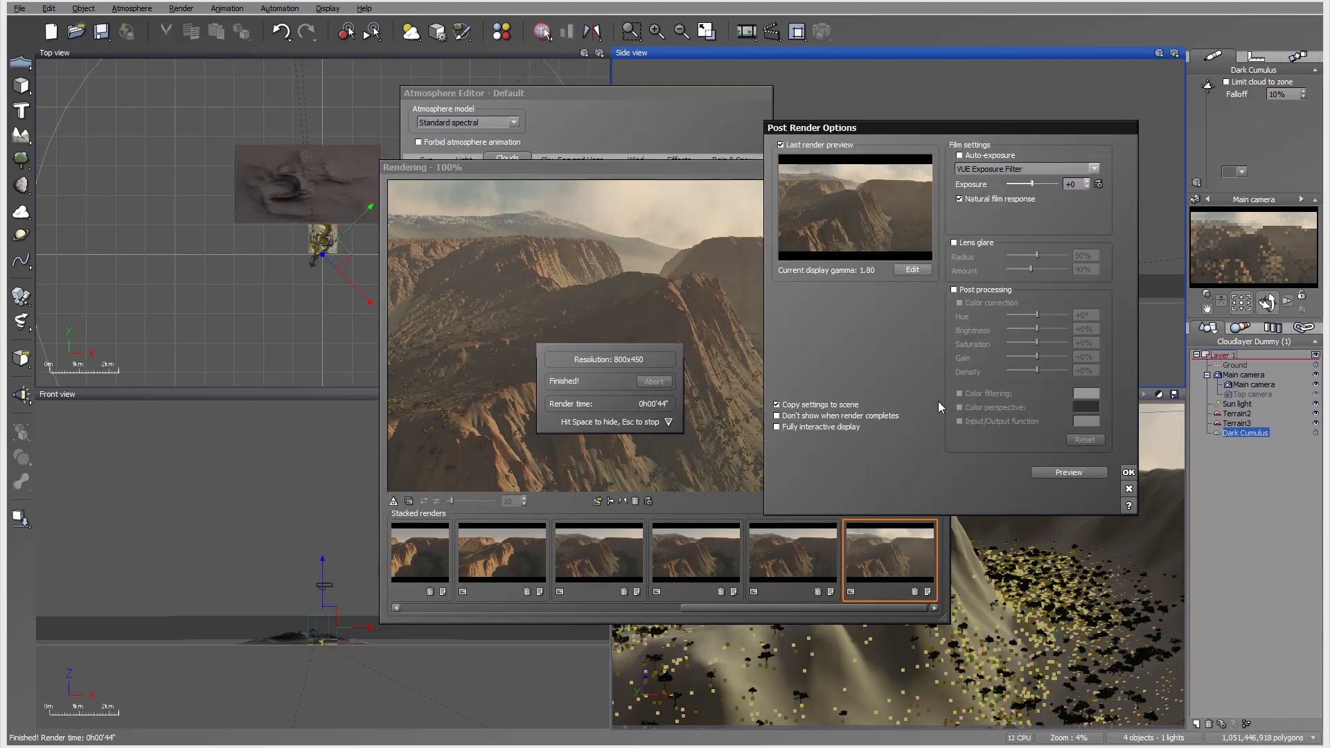
click(1129, 472)
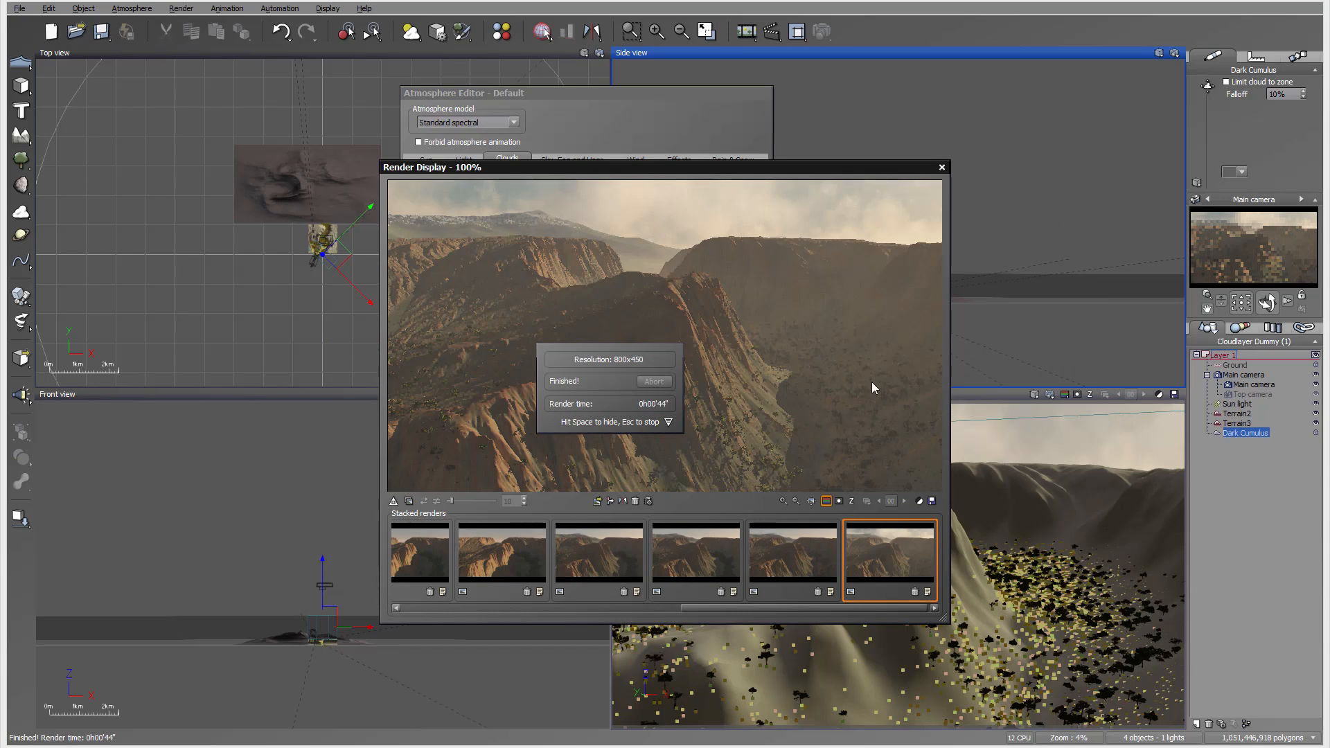
click(941, 167)
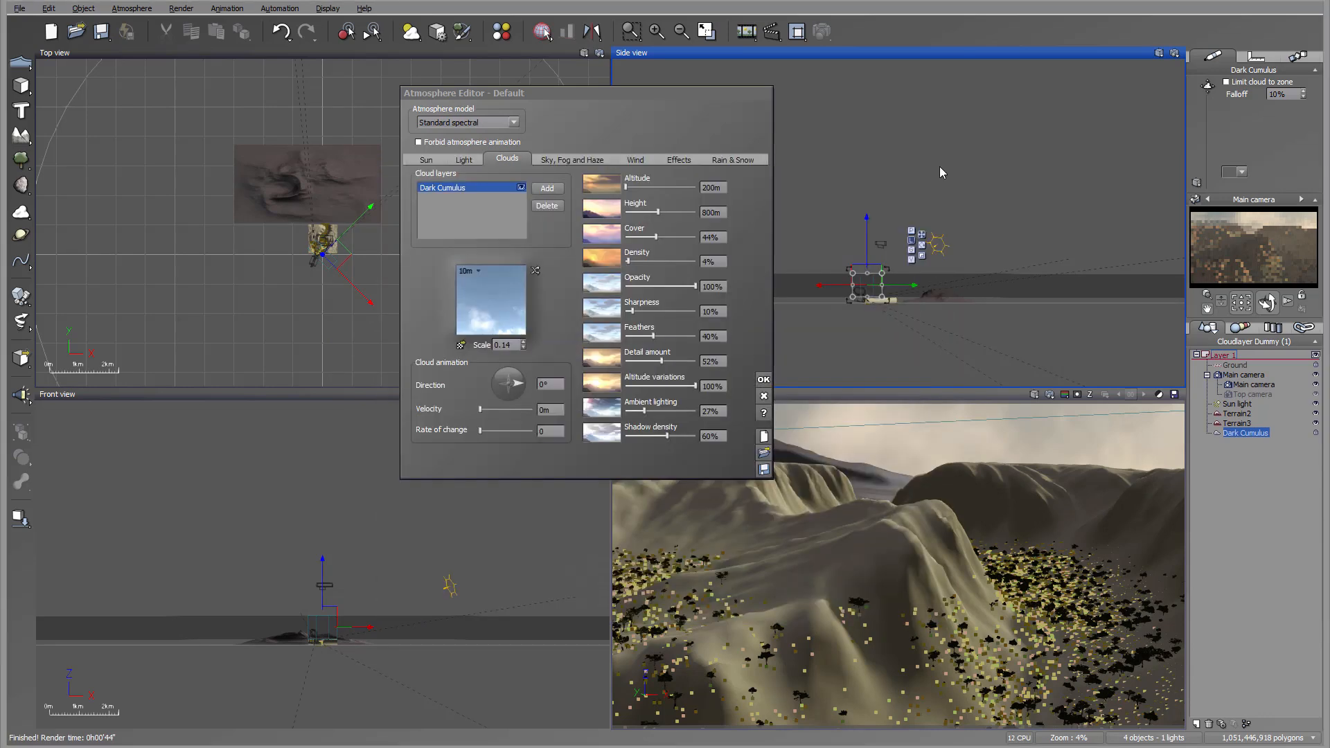
click(765, 379)
Step: Set the overall density of Terrain2's Wear eco layer to 0% and regenerate its population preview
double_click(1237, 413)
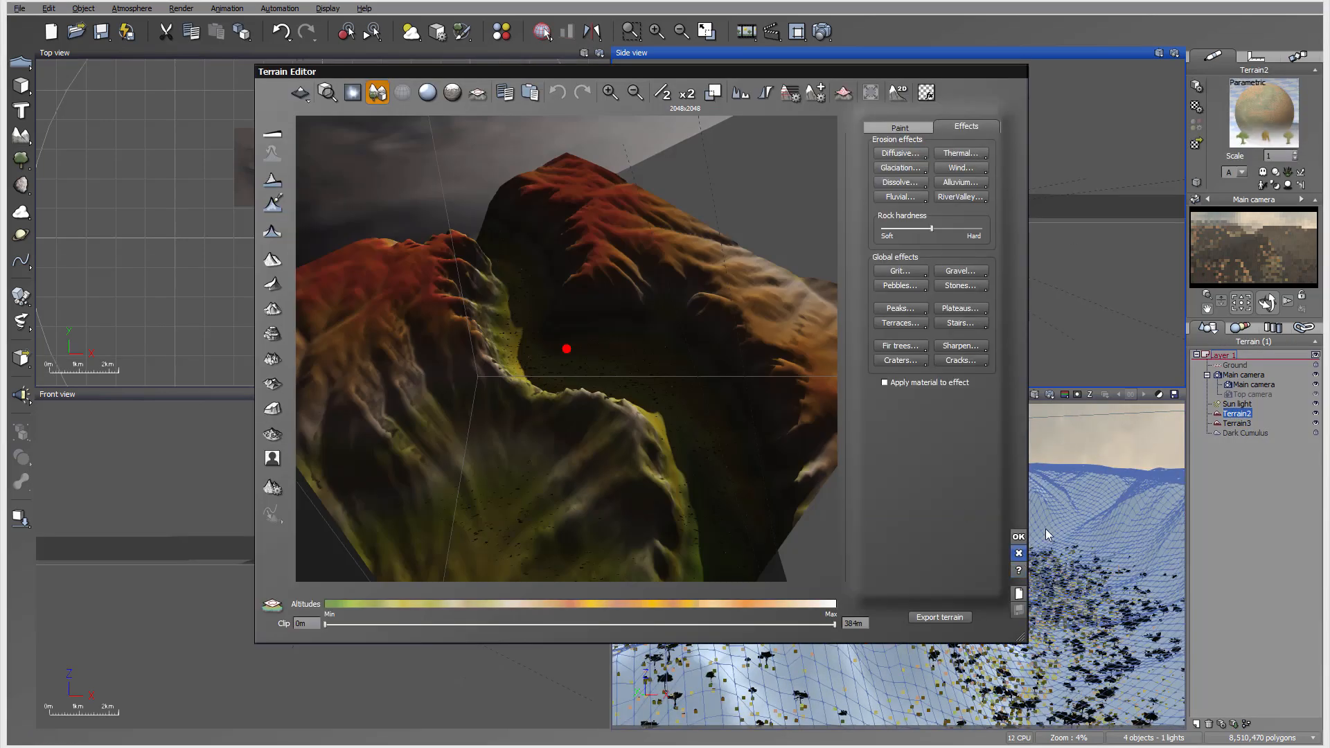
click(1018, 536)
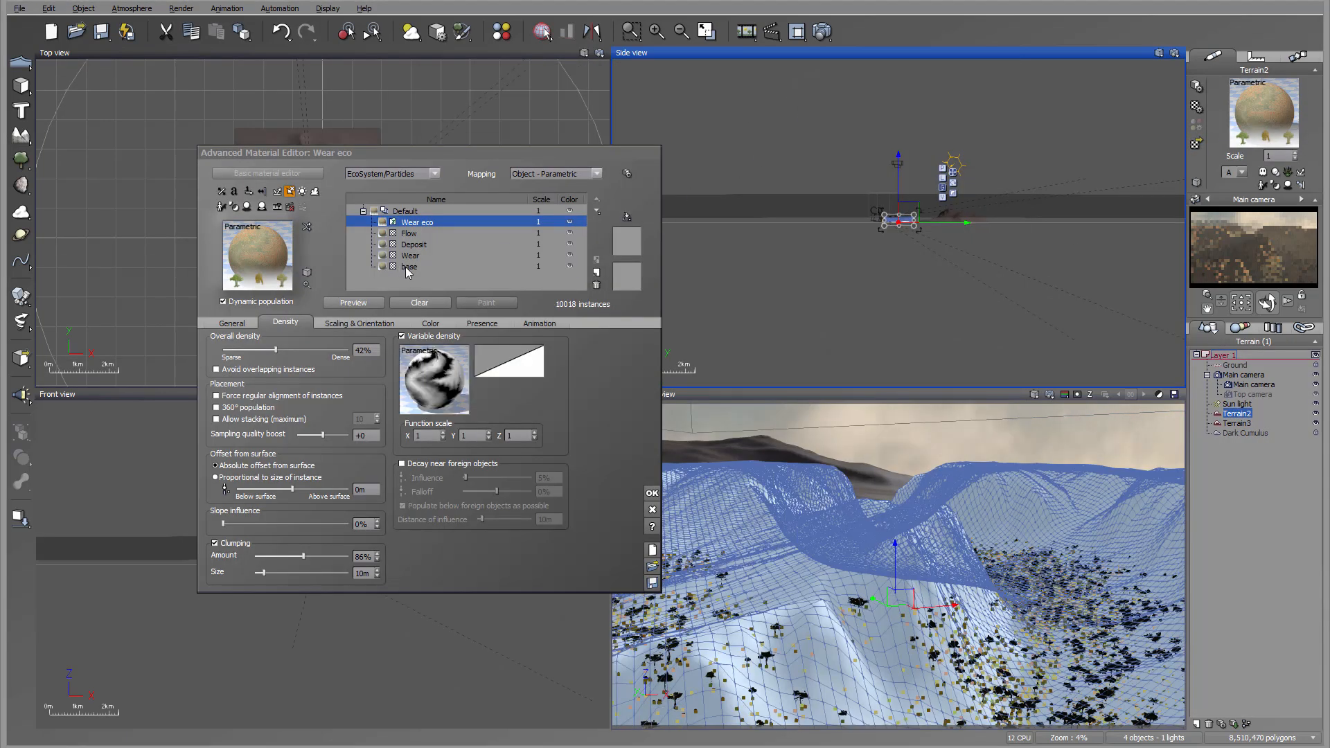
click(239, 324)
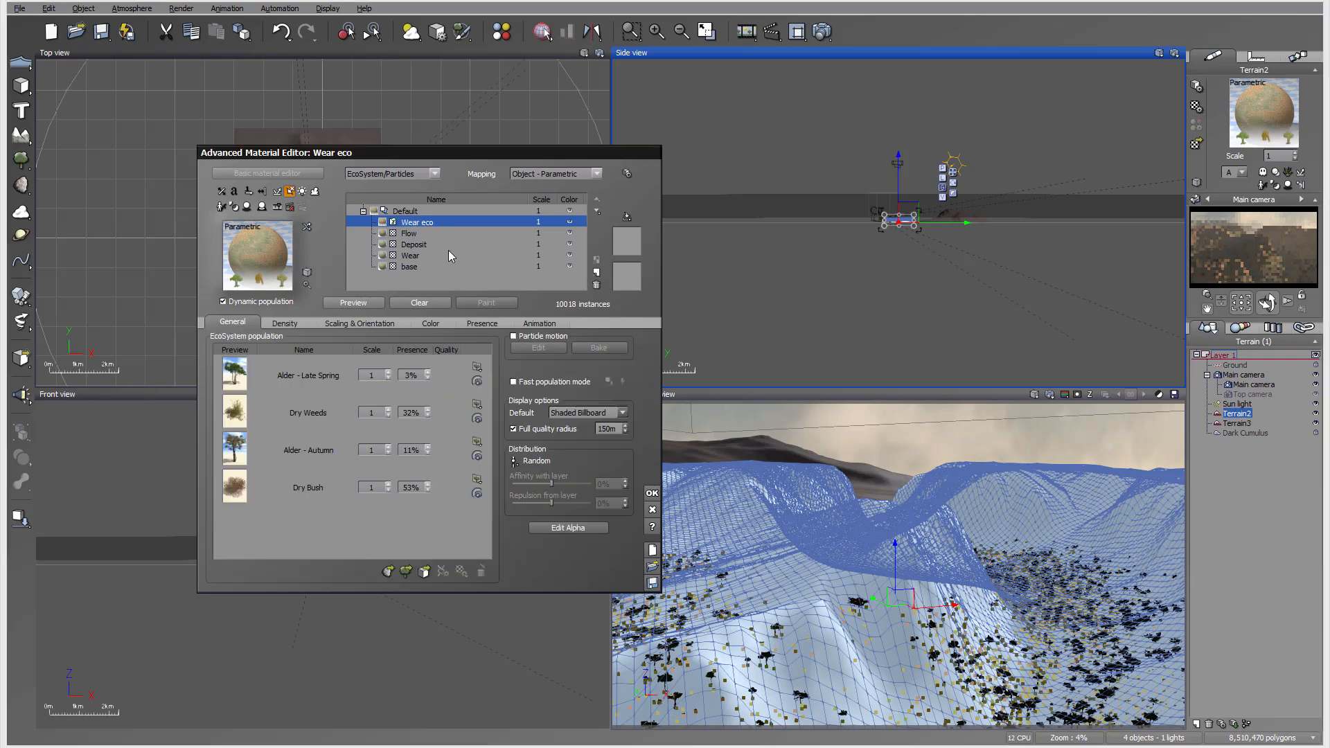
click(286, 324)
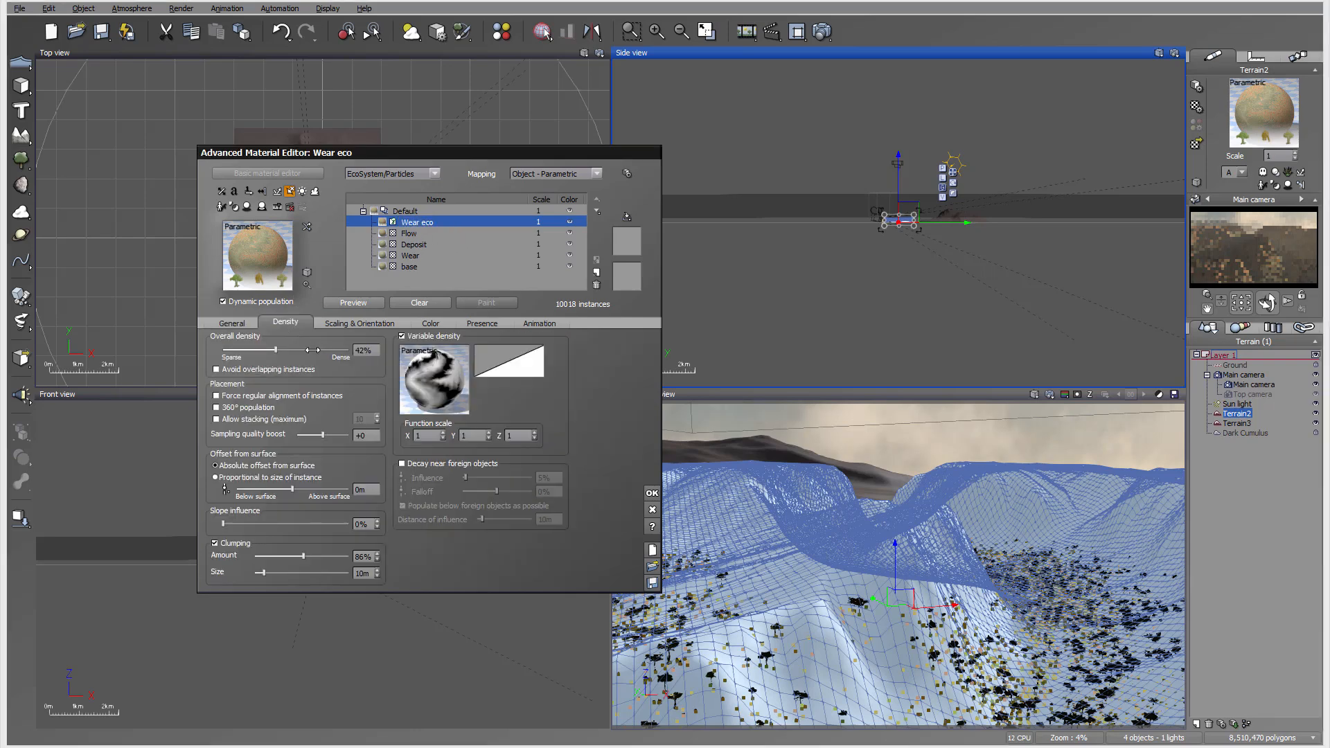
drag(277, 349, 222, 349)
click(354, 304)
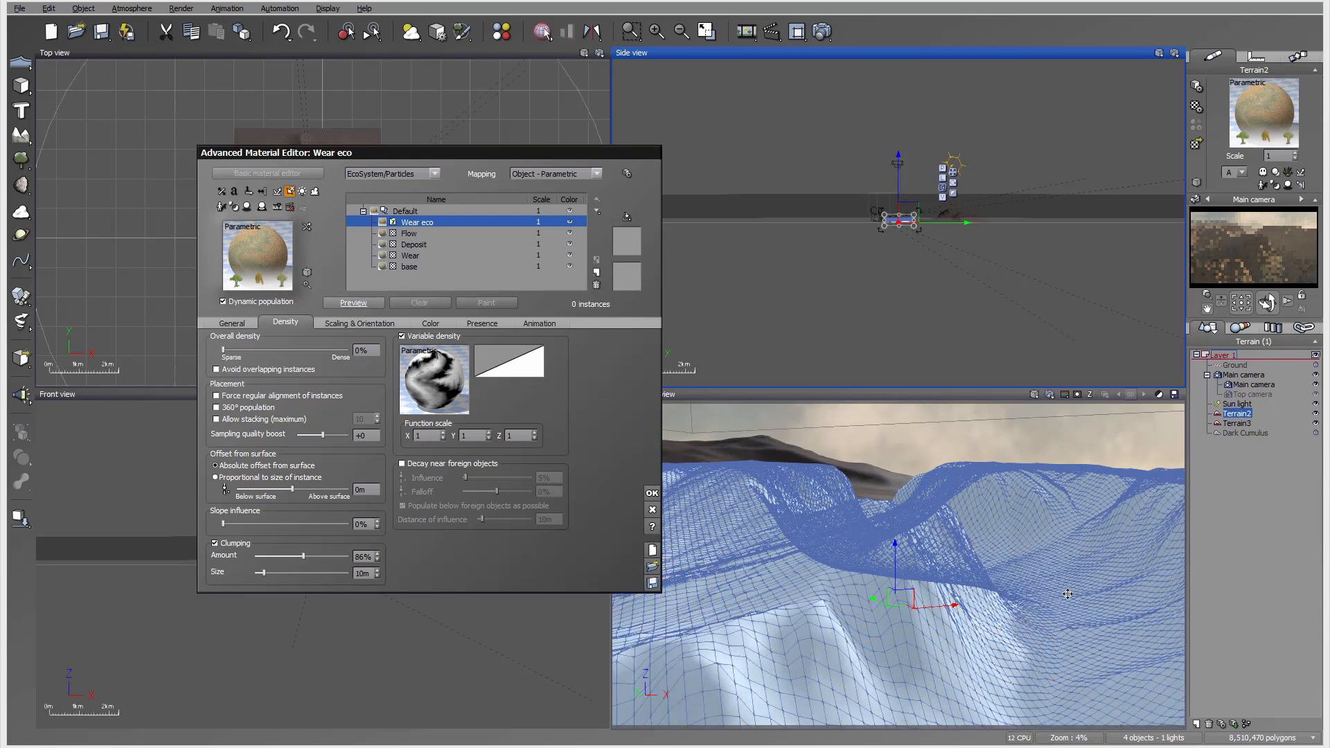
Step: Render the scene without vegetation and compare it with the previous render in the stacked renders
click(822, 31)
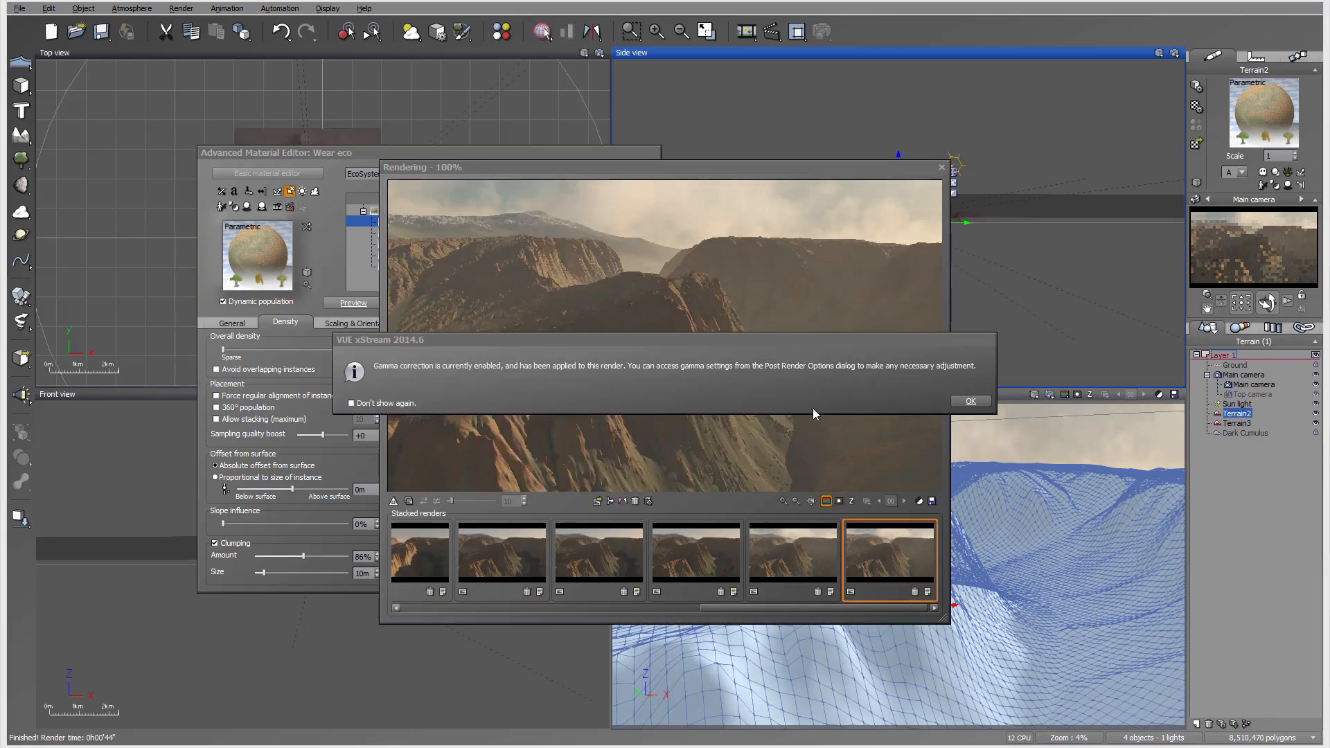
click(974, 399)
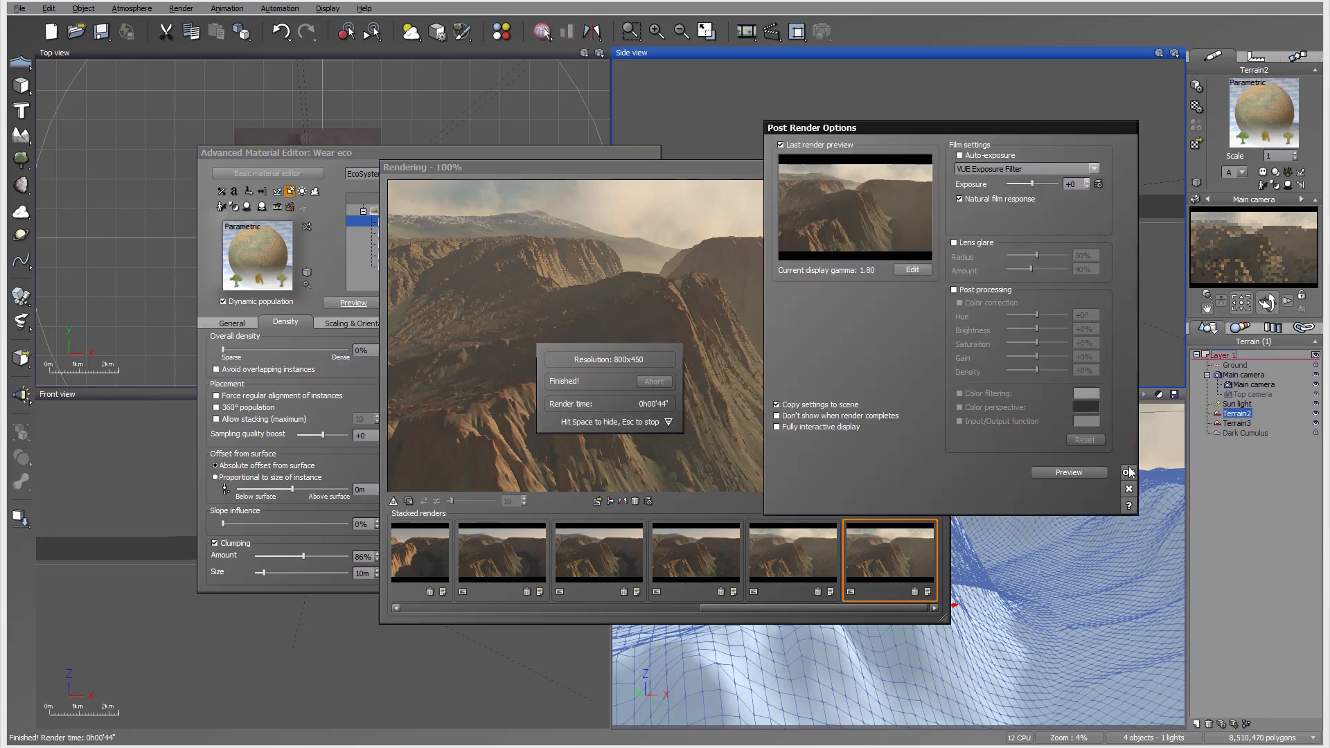
click(1128, 472)
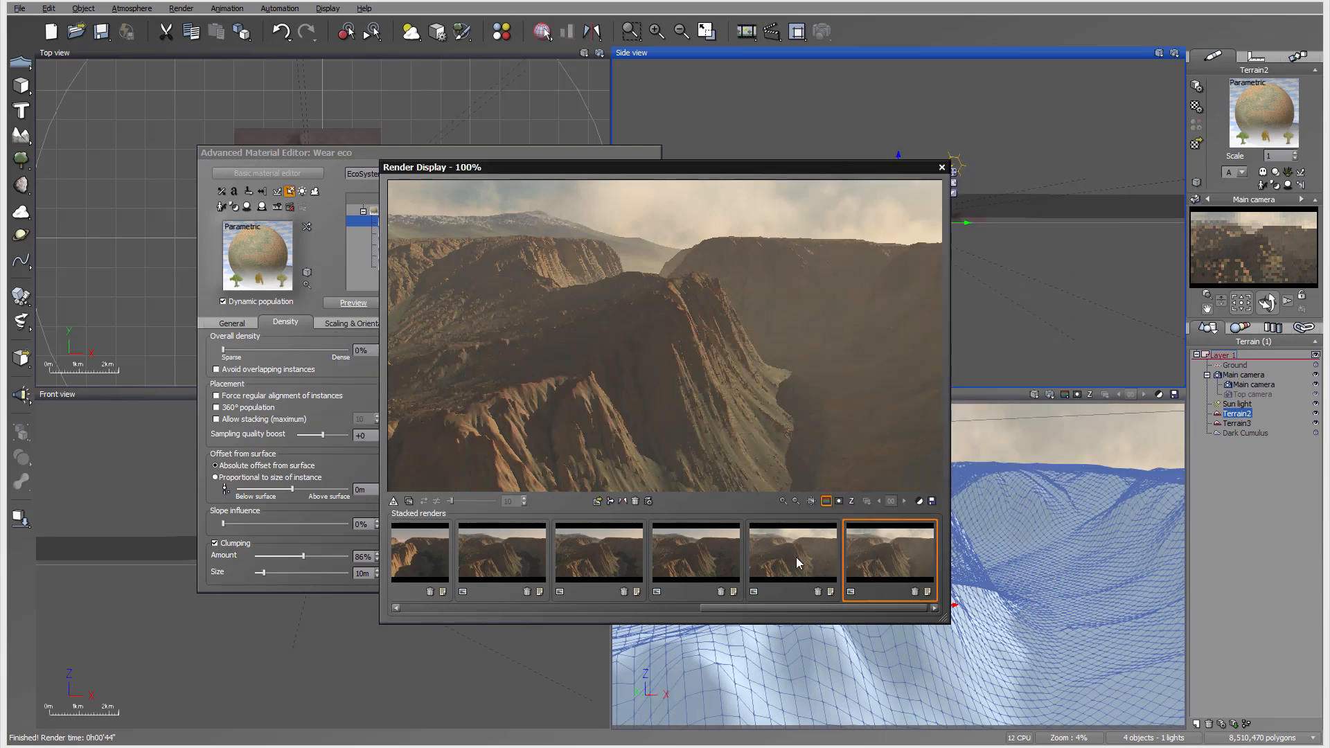
click(798, 562)
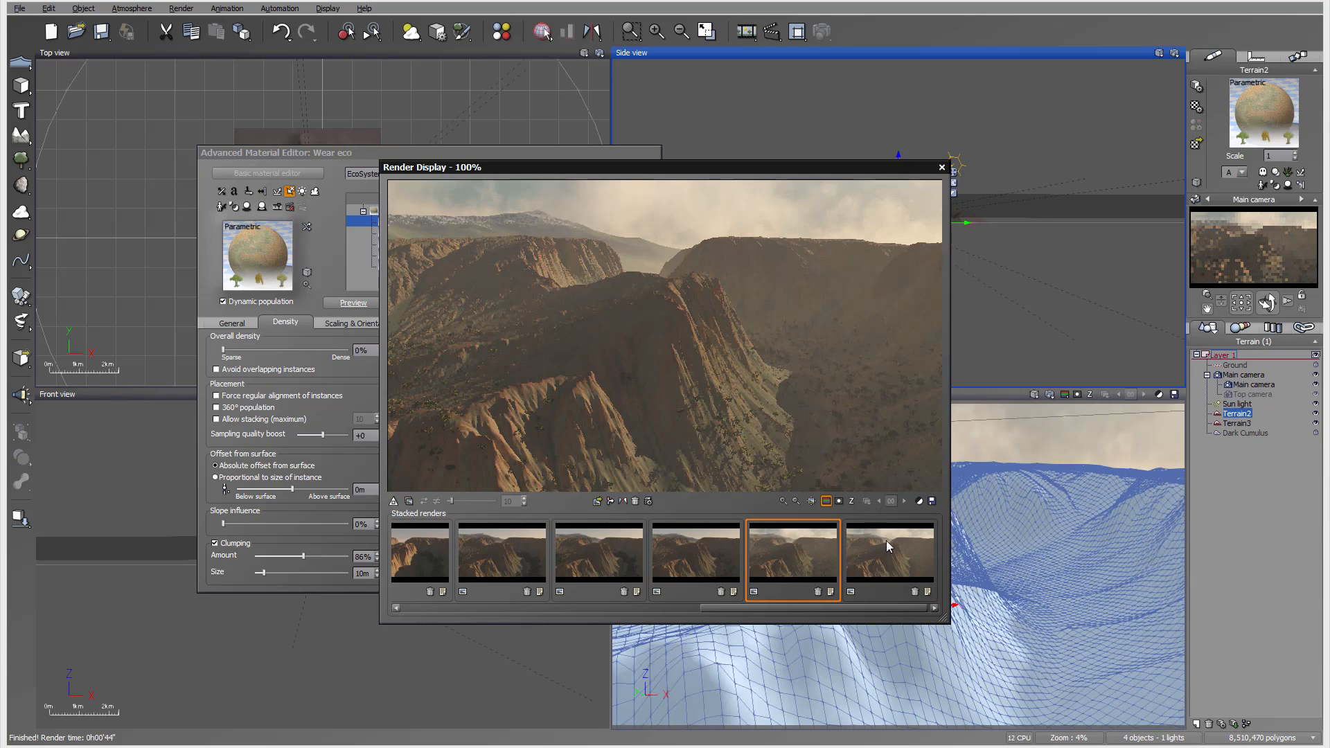
click(893, 562)
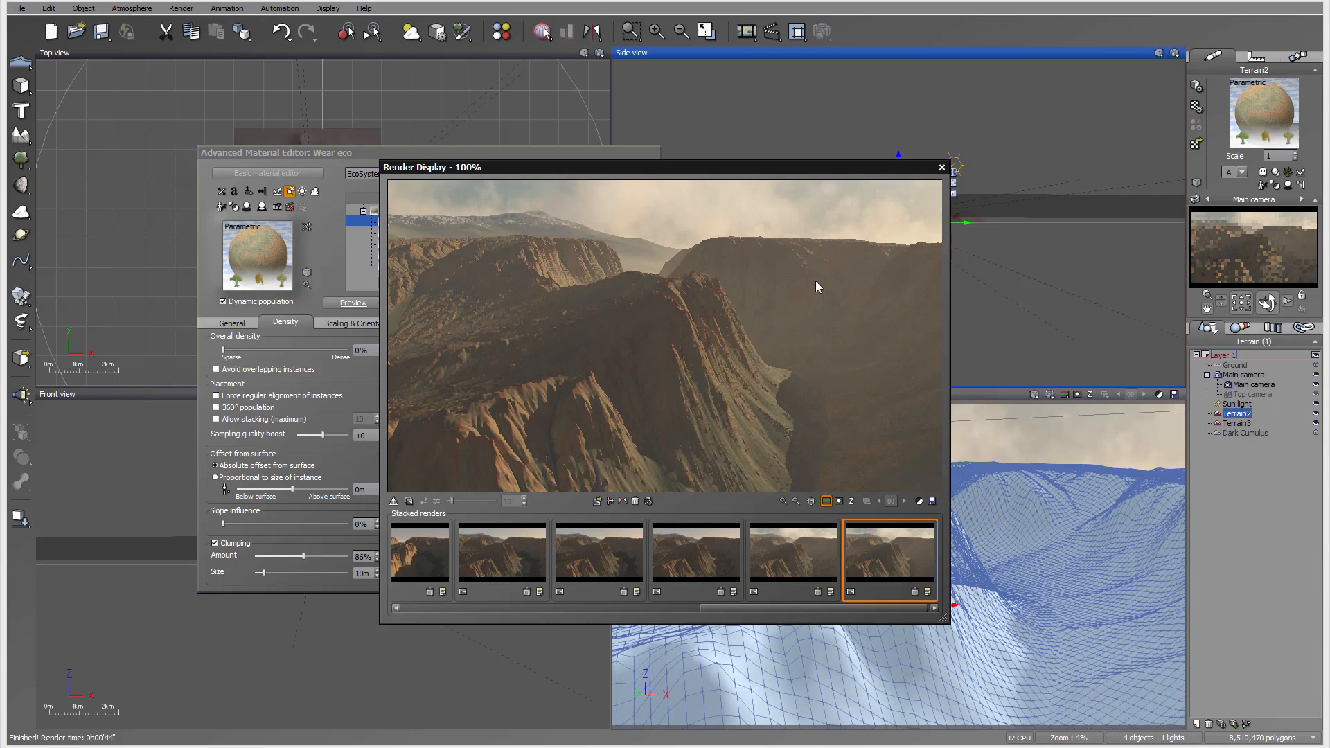
click(942, 168)
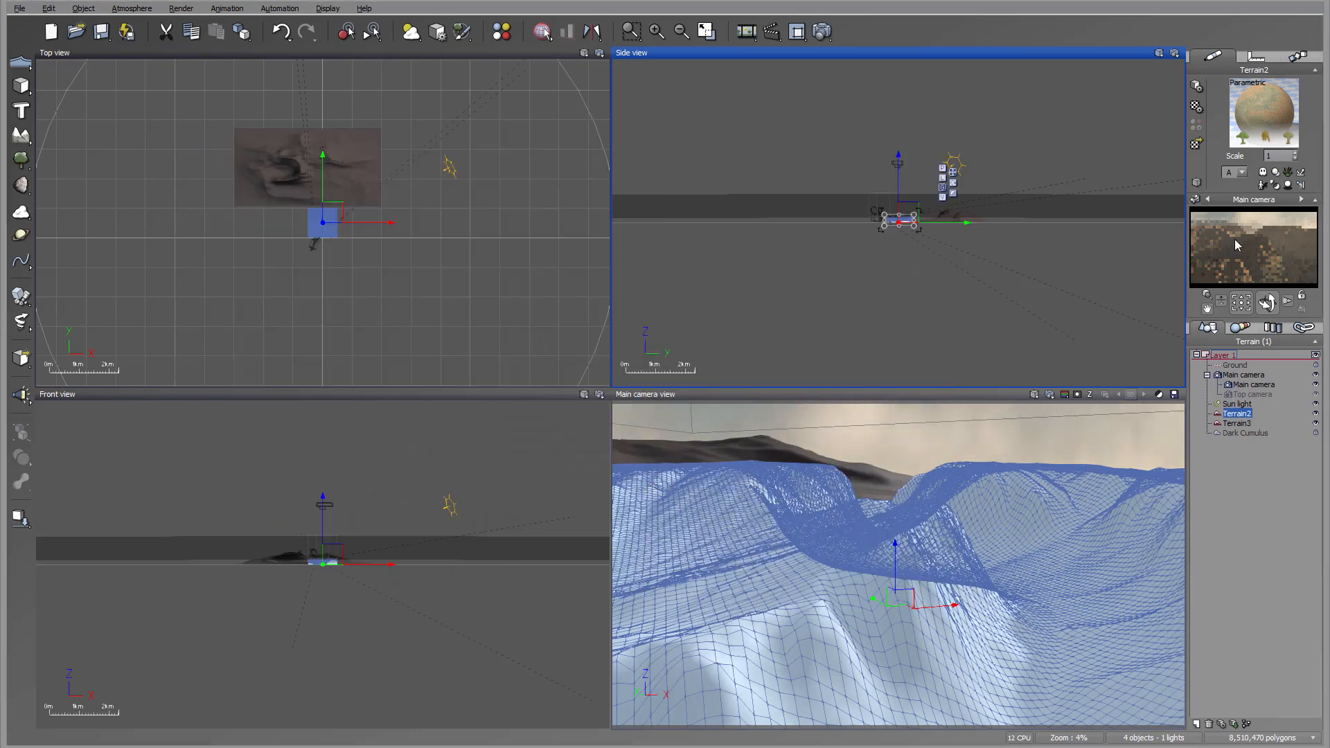
Step: Delete the Wear eco ecosystem layer from Terrain2's material and confirm the material changes
double_click(1292, 125)
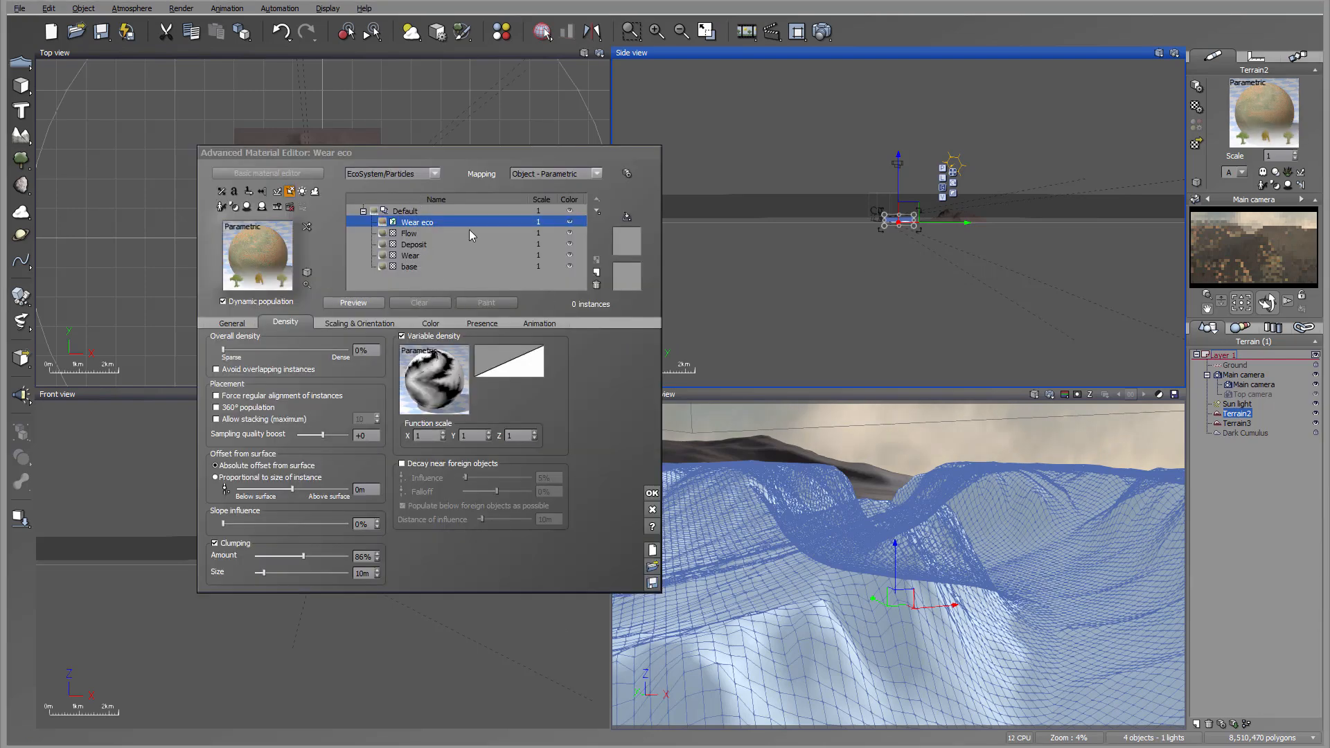
click(570, 222)
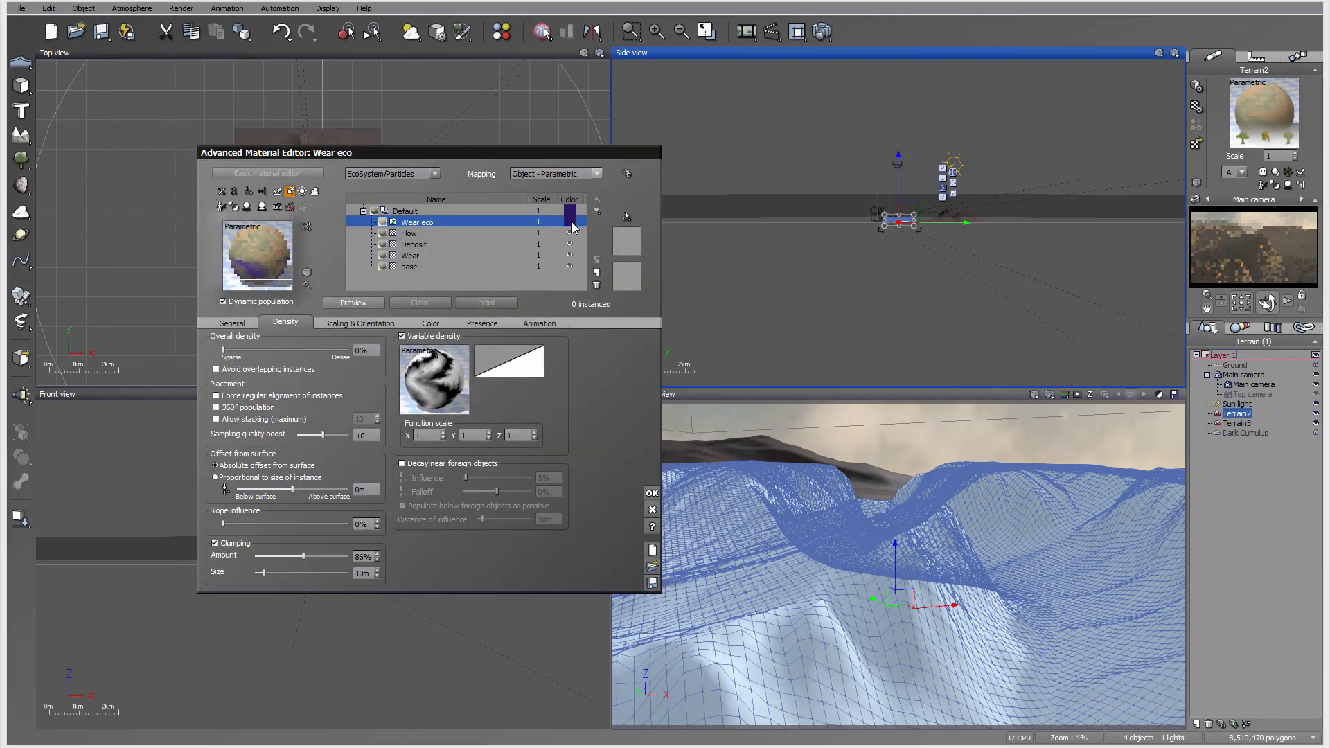
click(572, 222)
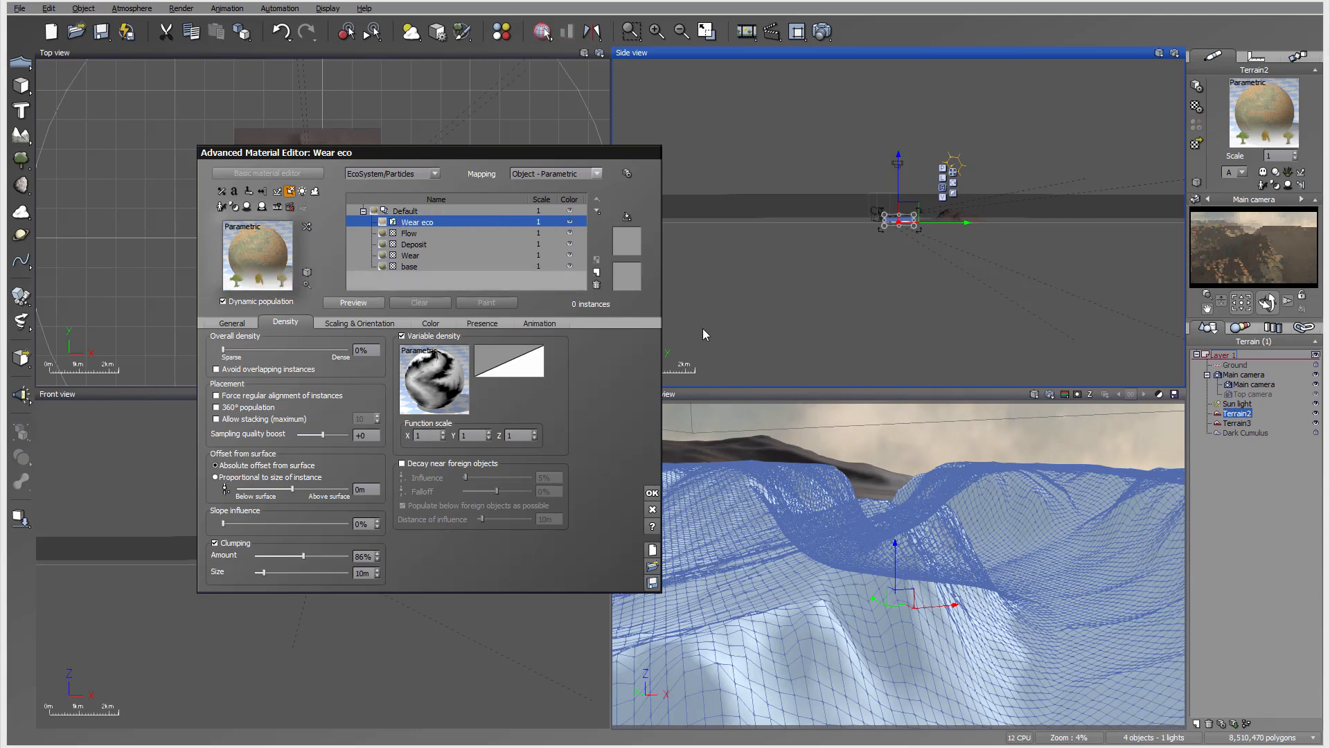
click(225, 323)
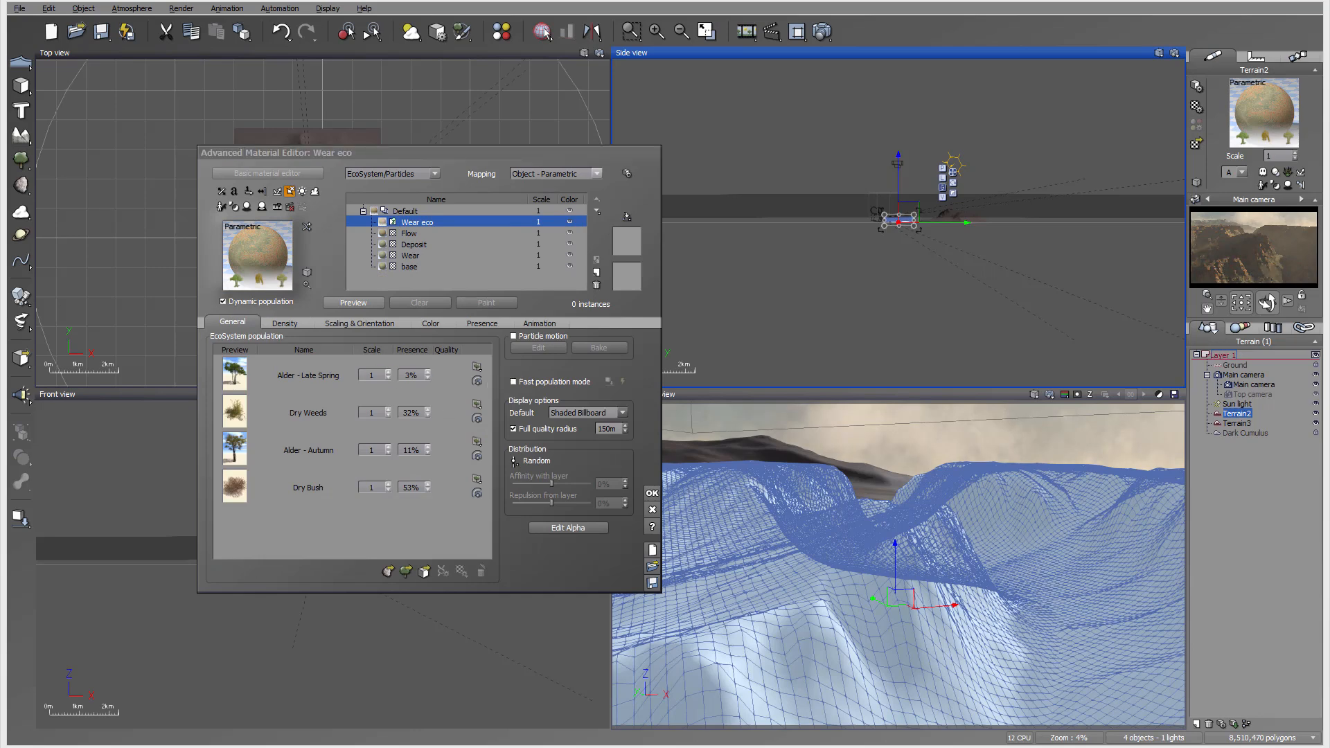
click(596, 286)
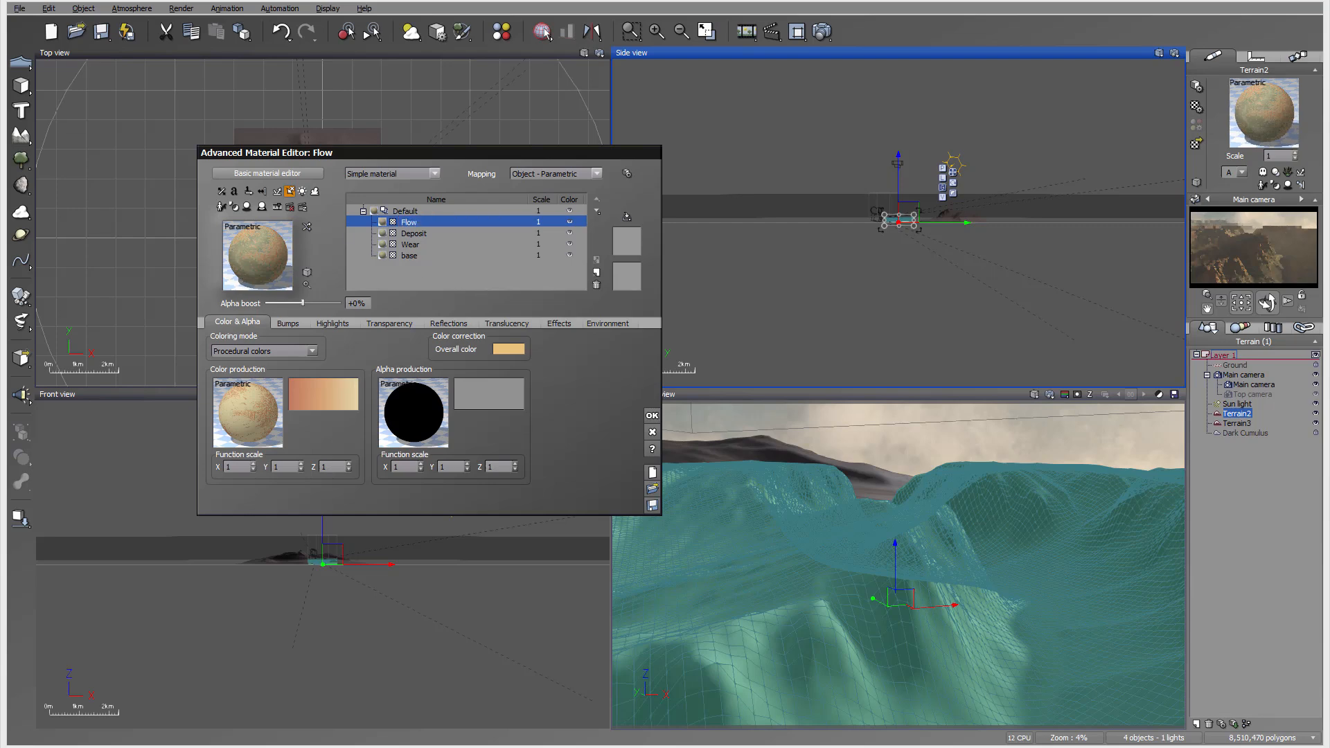
click(652, 415)
Step: Render the scene to screen with the Final quality preset at 1920x1080
click(823, 31)
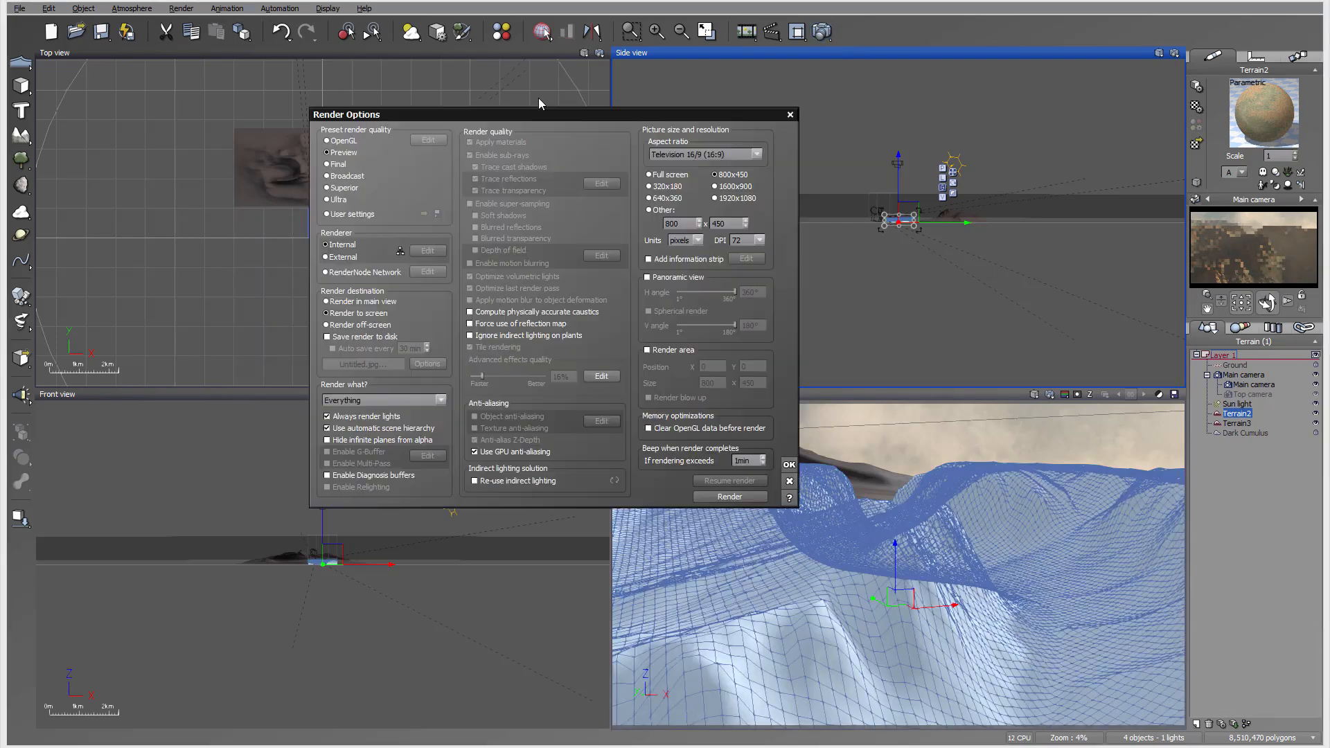
click(387, 164)
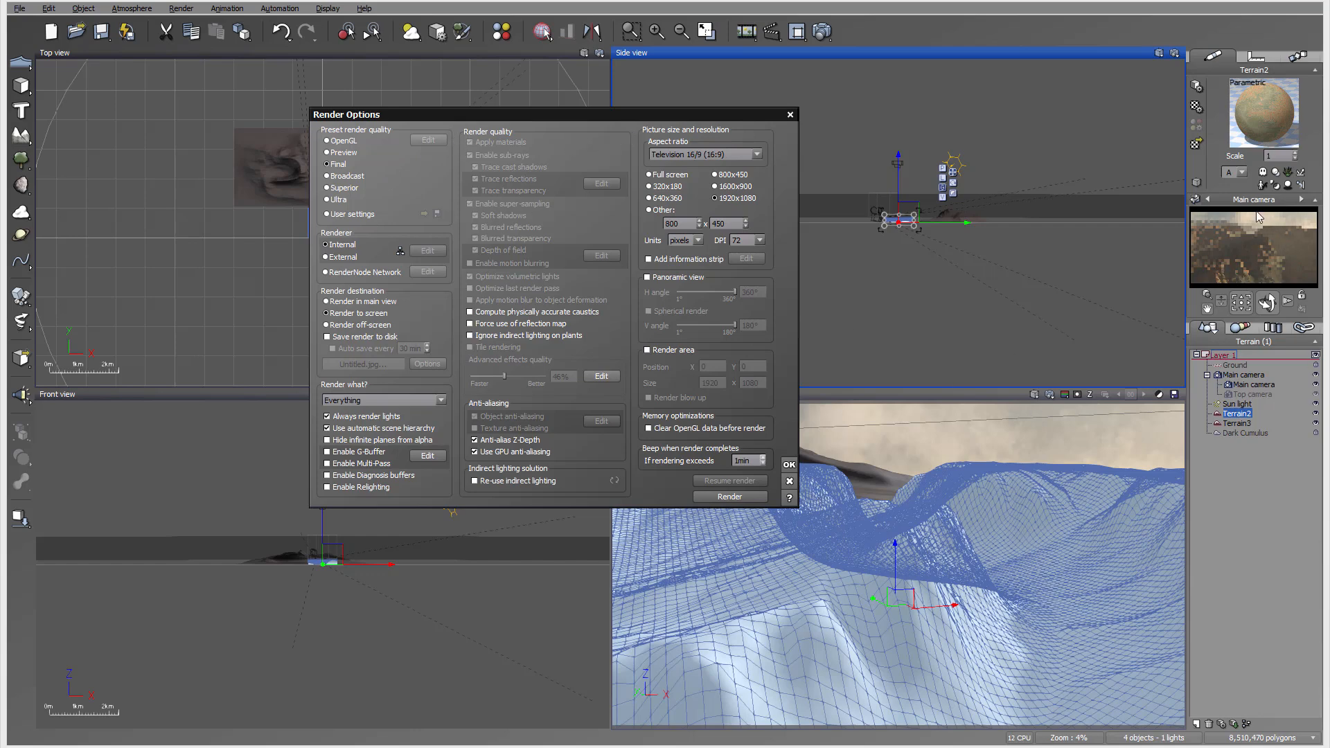
click(739, 496)
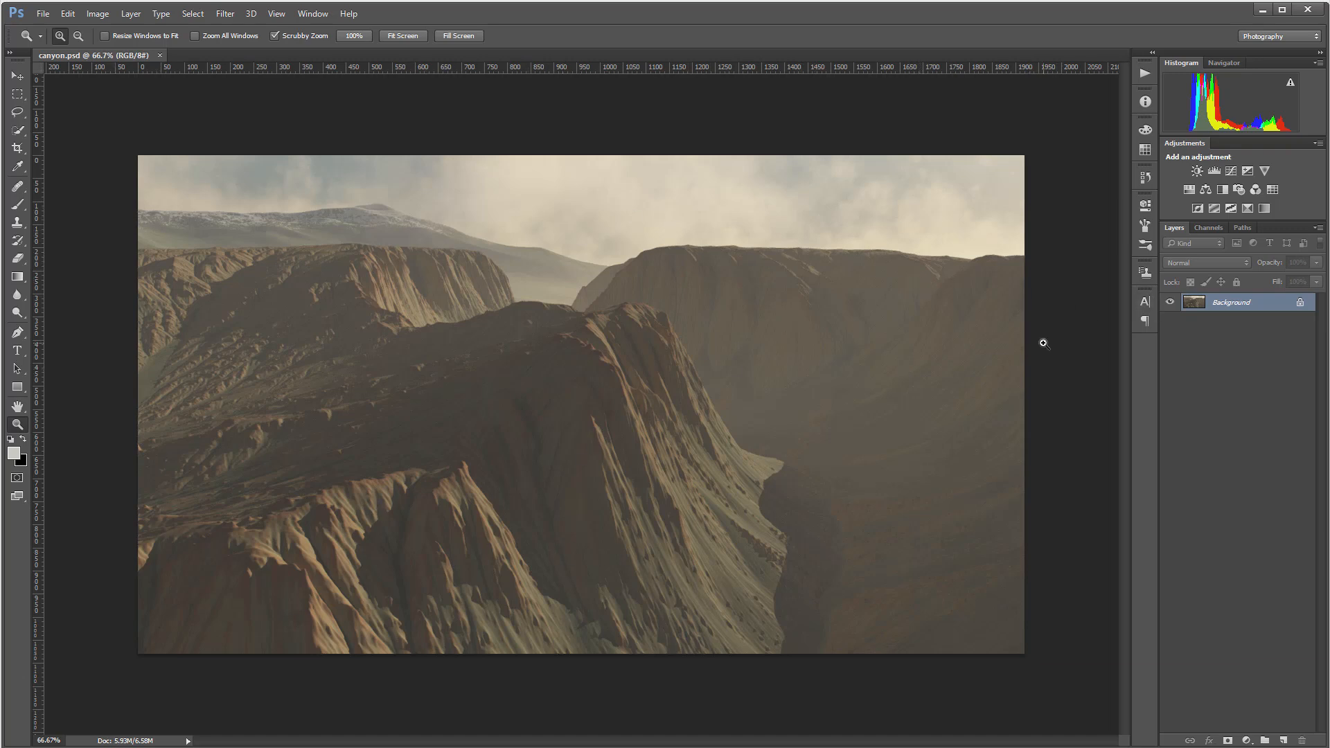
Step: In Photoshop, duplicate the Background layer of canyon.psd and launch the Filter Forge filter on the copy
key(ctrl+j)
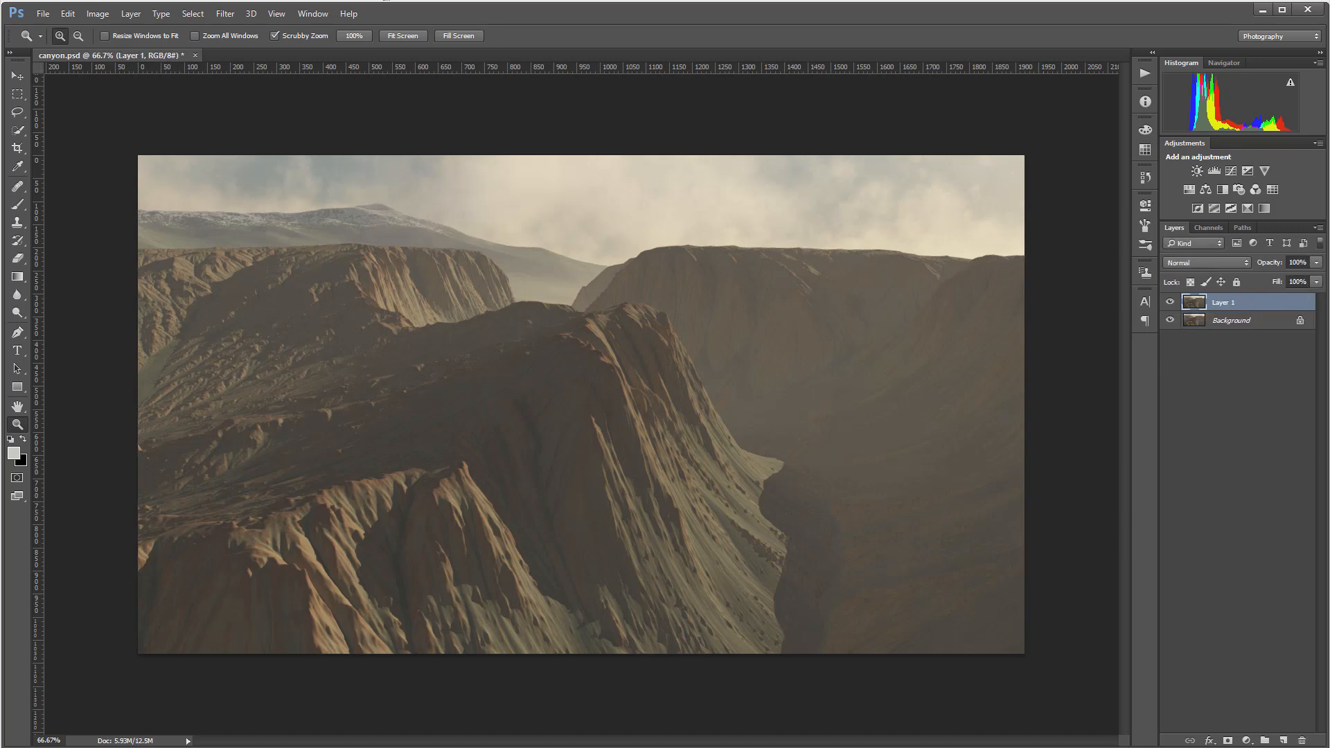
click(225, 14)
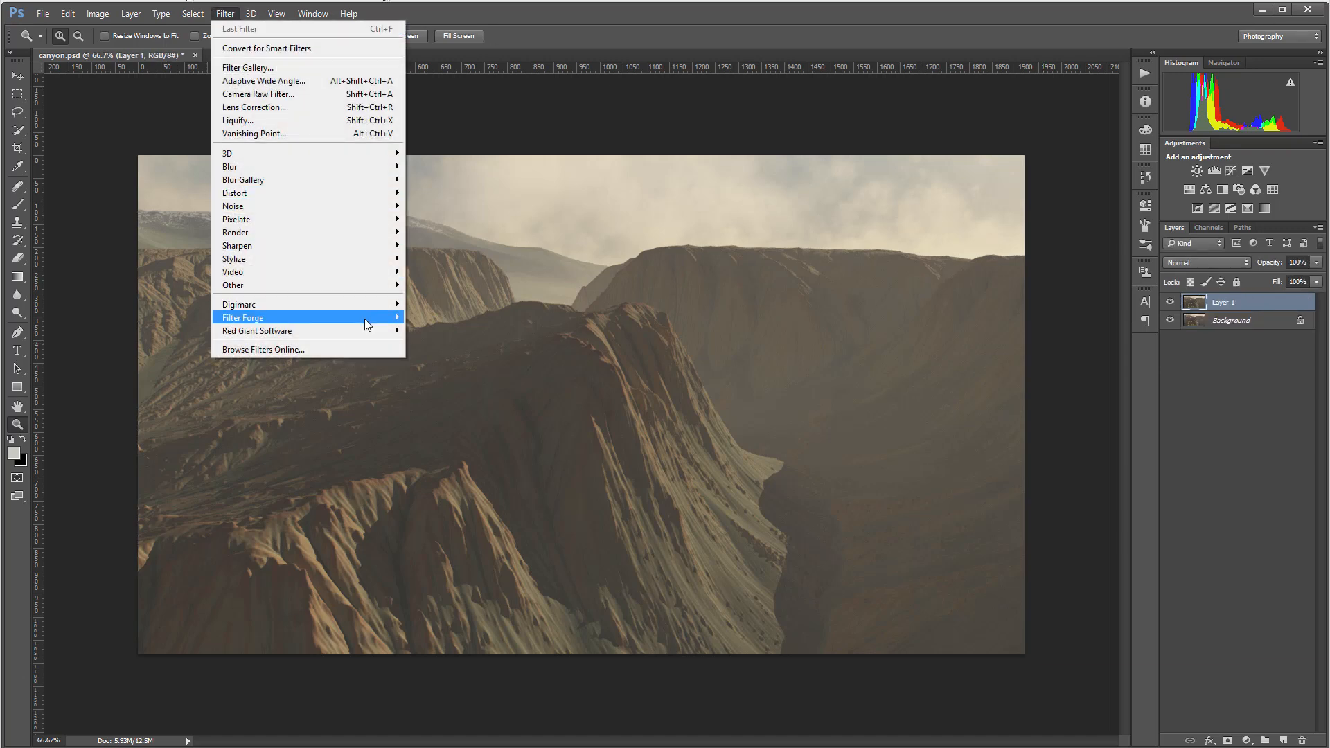
mouse_move(367, 320)
click(170, 318)
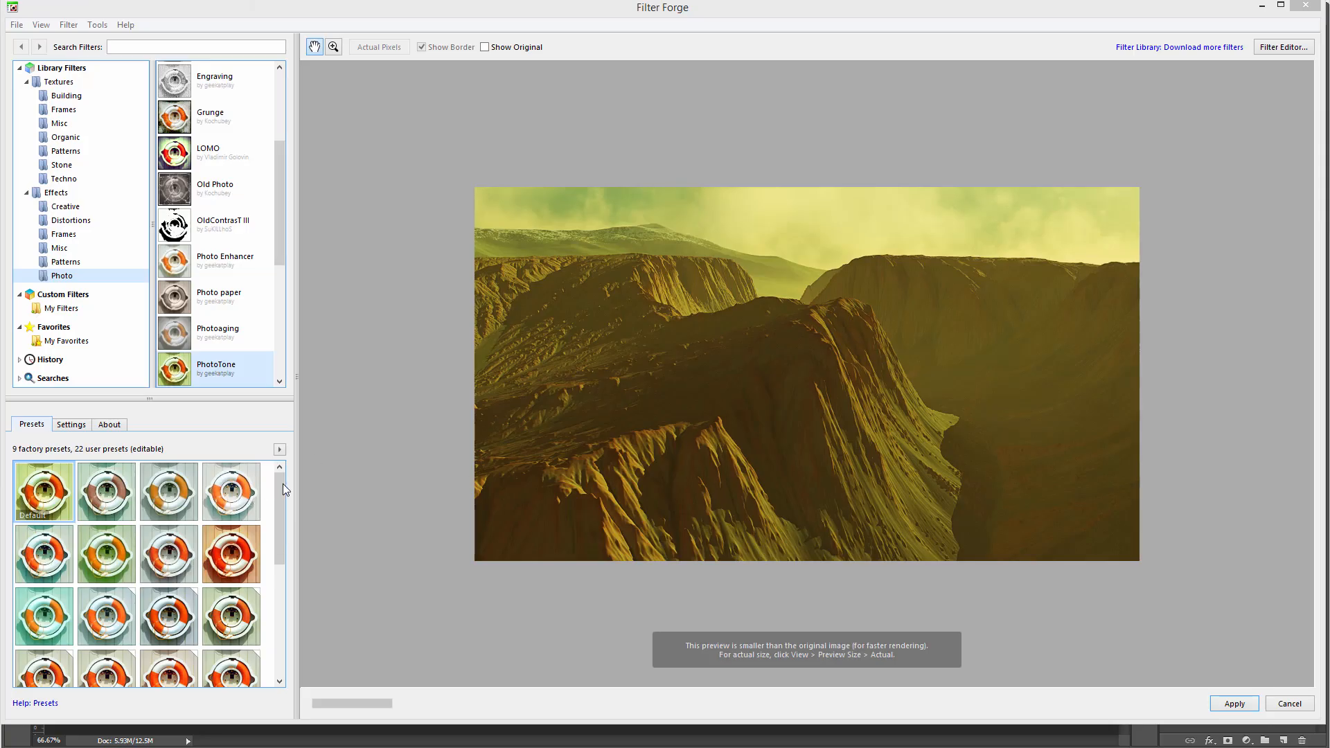
Step: Try several PhotoTone presets on the canyon image and choose the muted warm brown one
drag(283, 489, 288, 583)
click(63, 579)
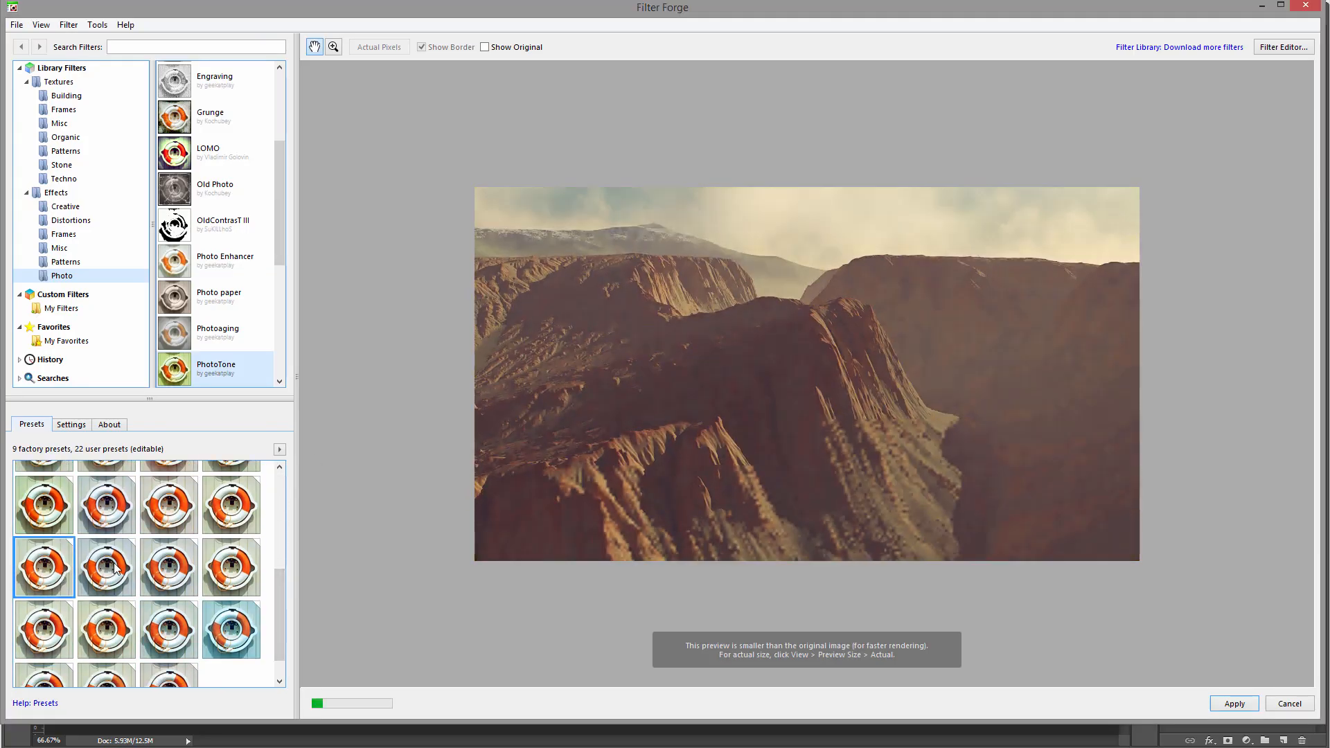
scroll(64, 579, up, 1)
click(59, 516)
click(108, 521)
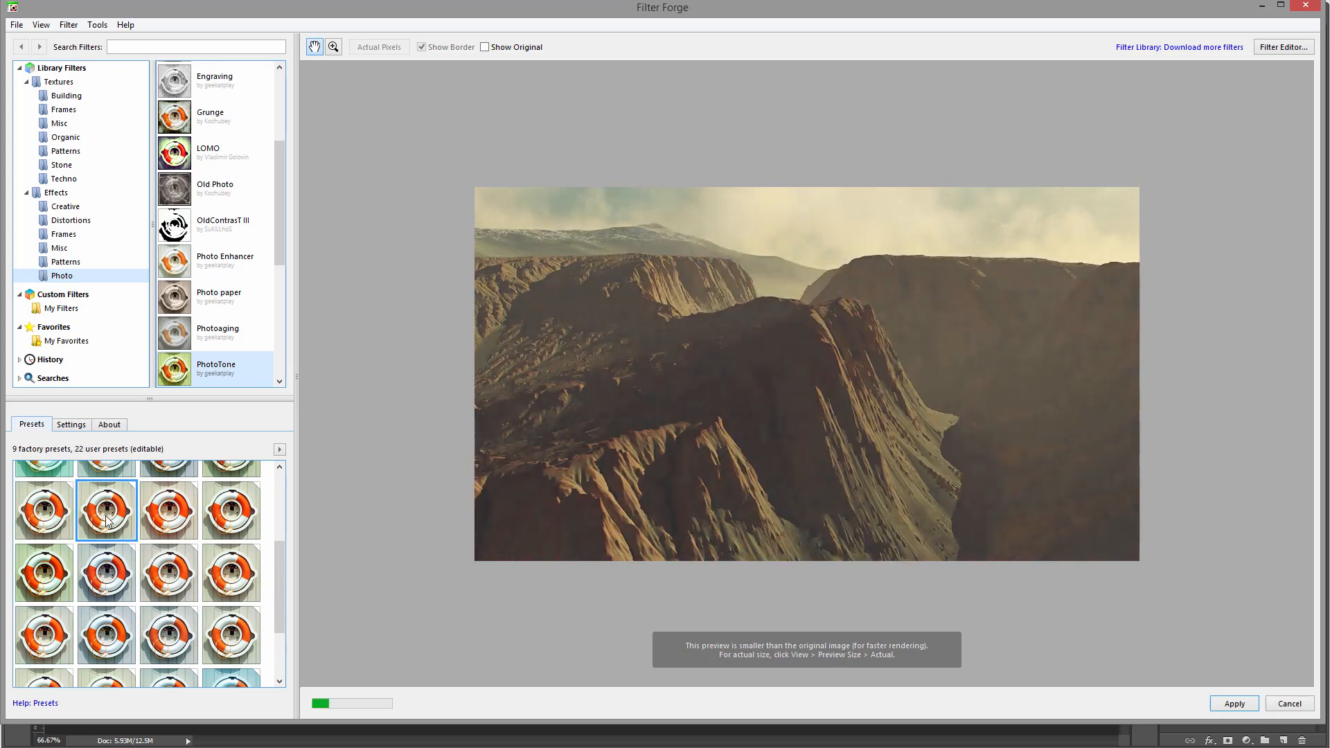
click(170, 519)
scroll(228, 527, down, 1)
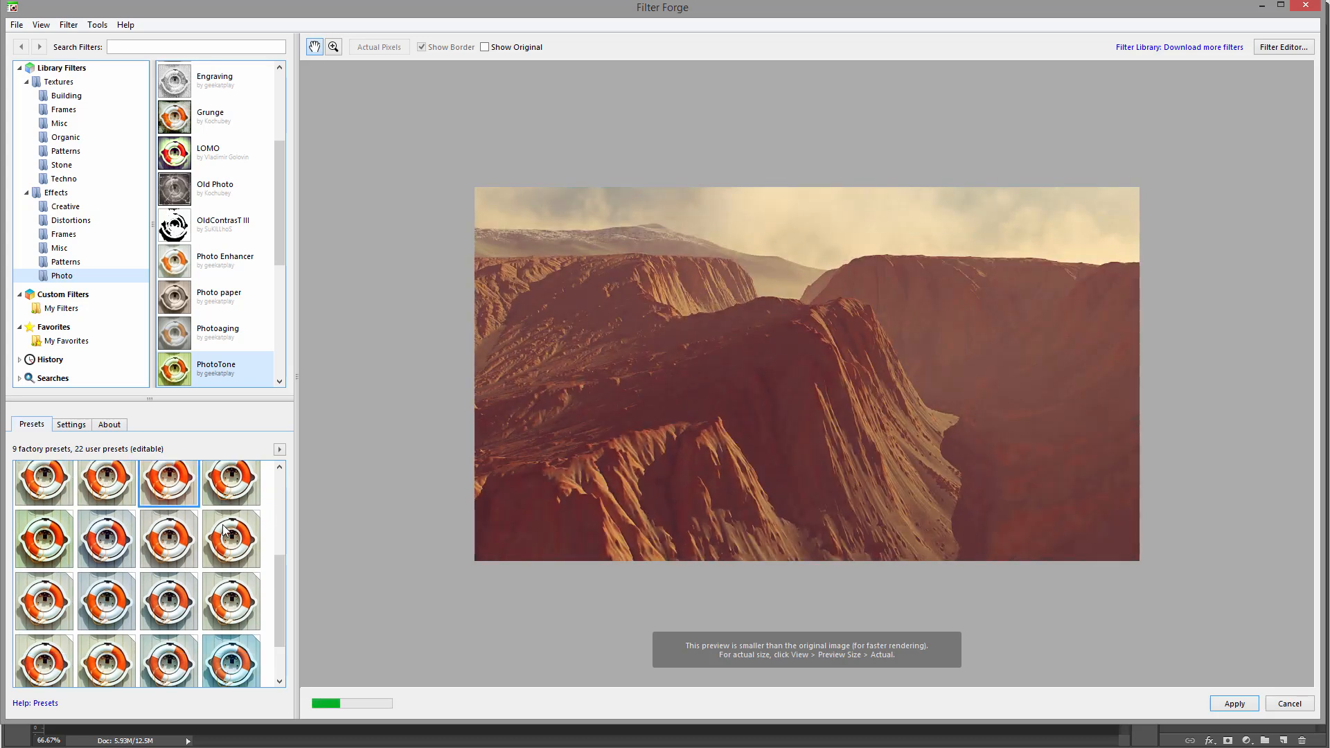
click(163, 663)
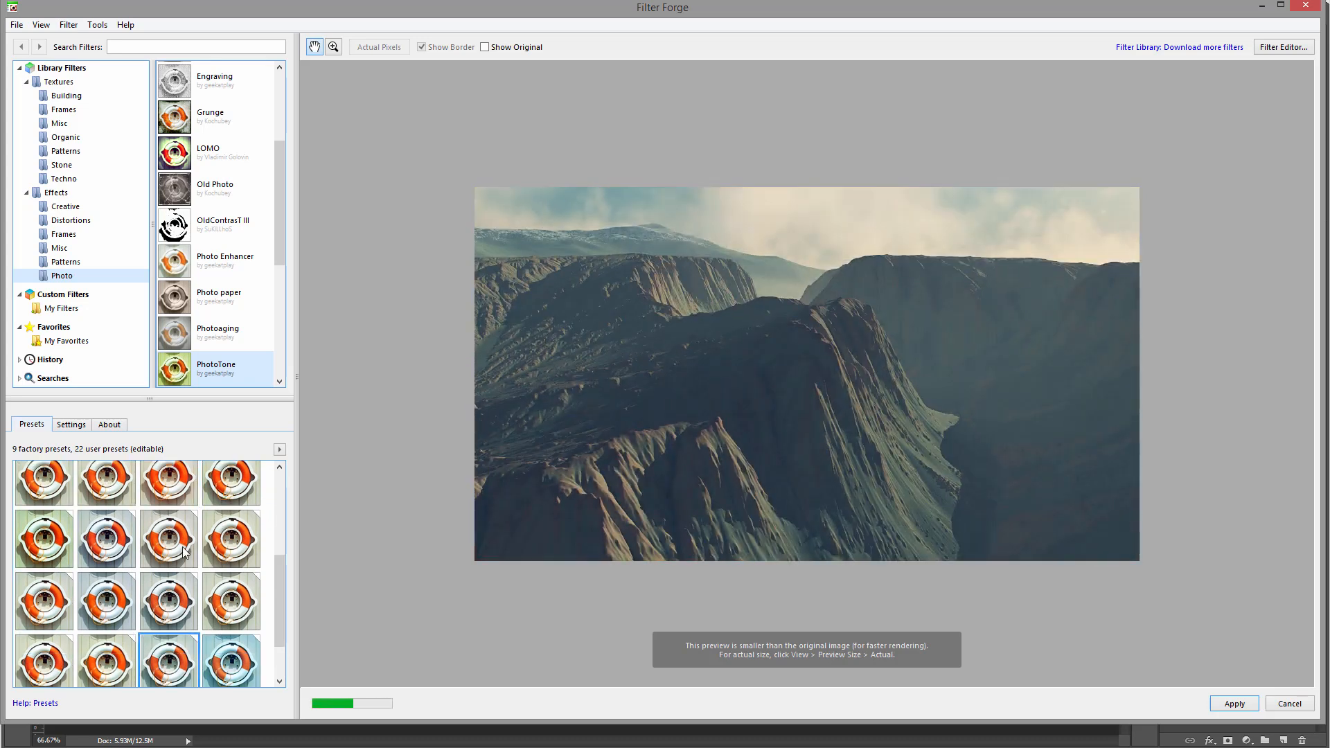
scroll(182, 547, up, 1)
click(44, 495)
click(109, 513)
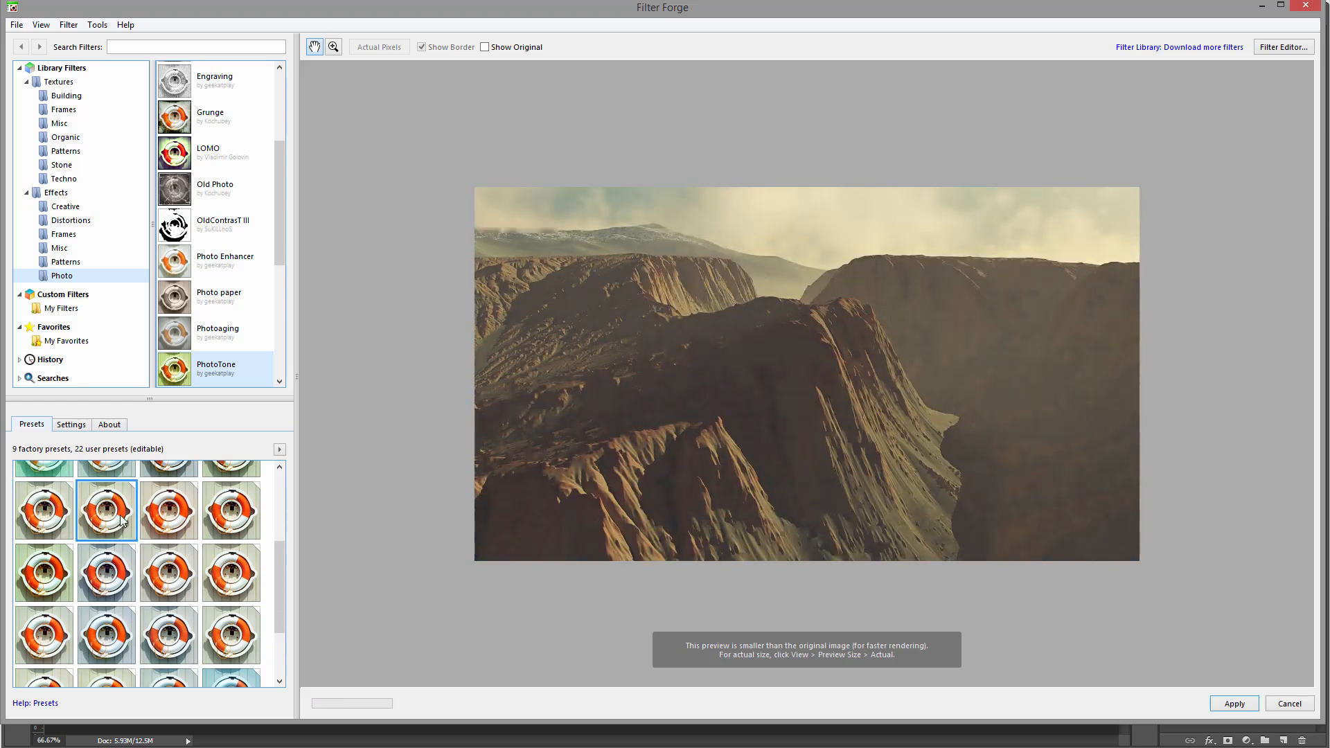
click(59, 516)
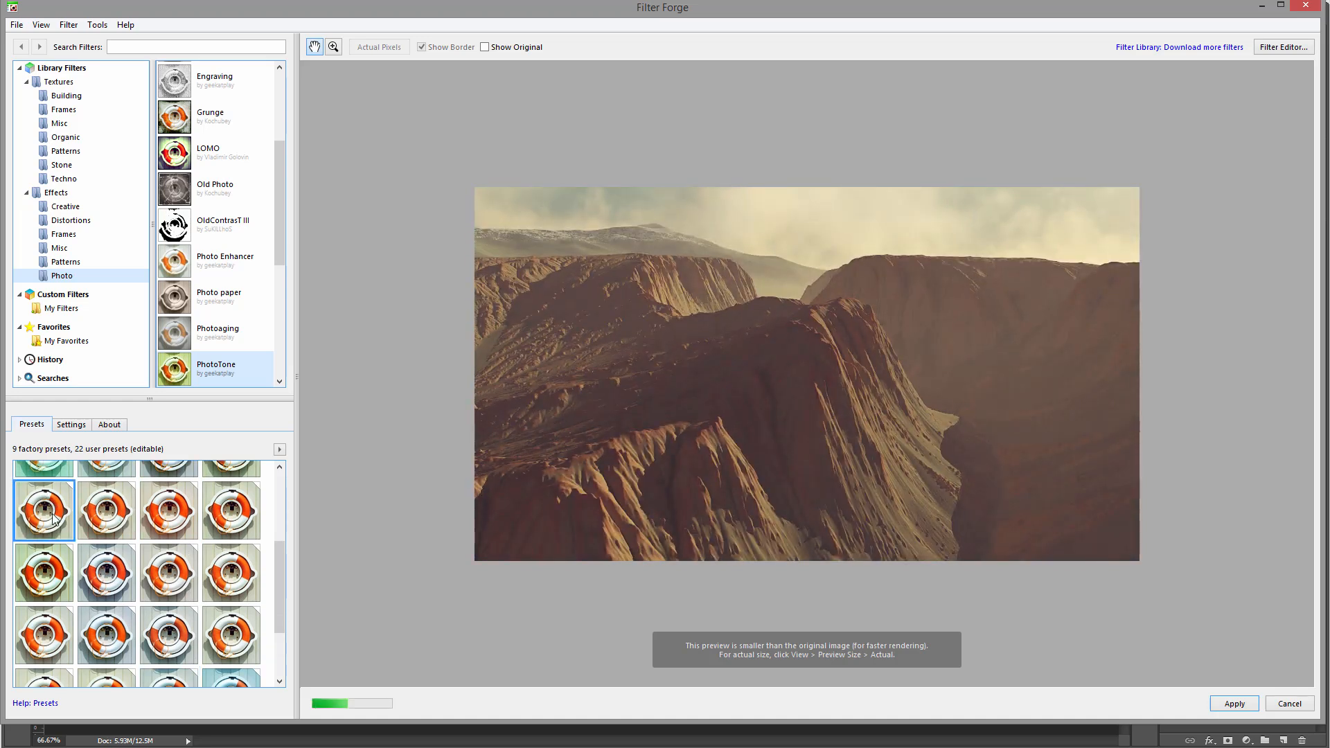
Step: Set the PhotoTone filter's Vibrance to 49, Blue to 100 and Red to 48, and apply it to the layer
click(71, 425)
mouse_move(132, 584)
mouse_down()
mouse_move(142, 584)
mouse_move(125, 582)
mouse_up()
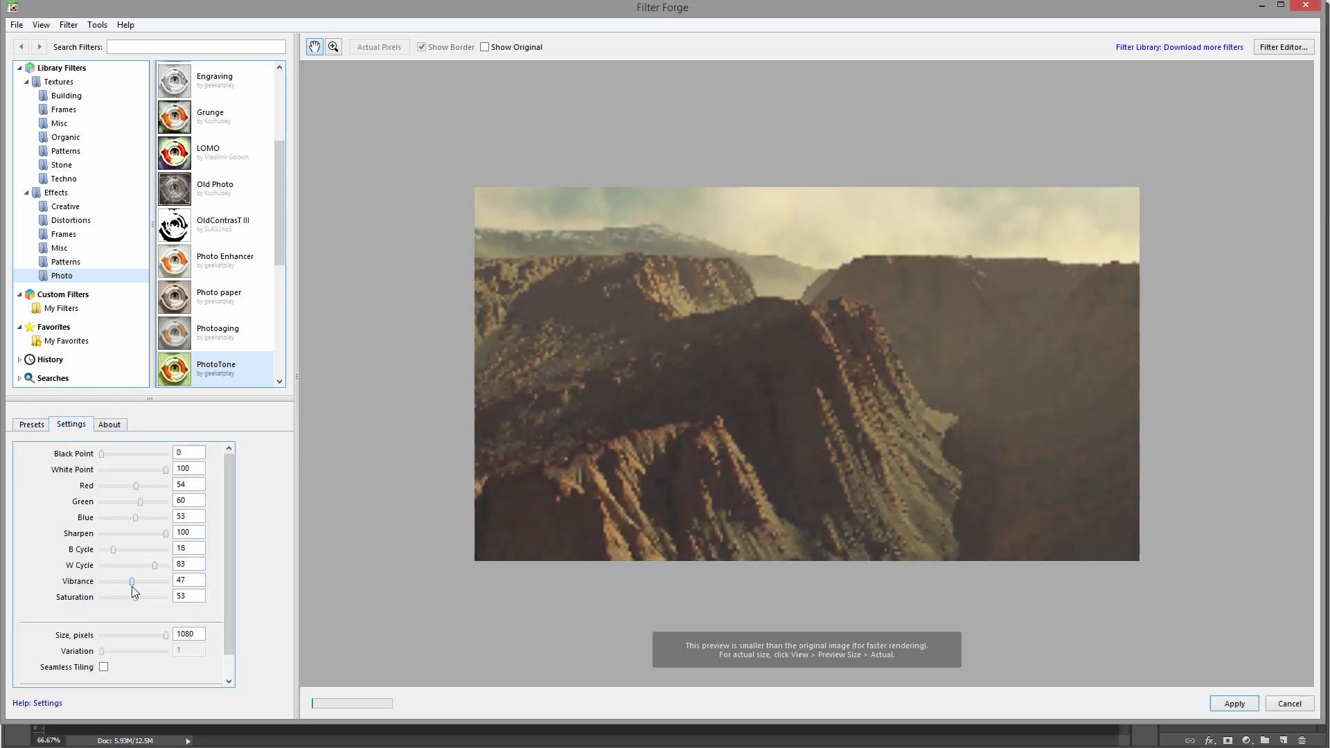
drag(135, 518, 135, 490)
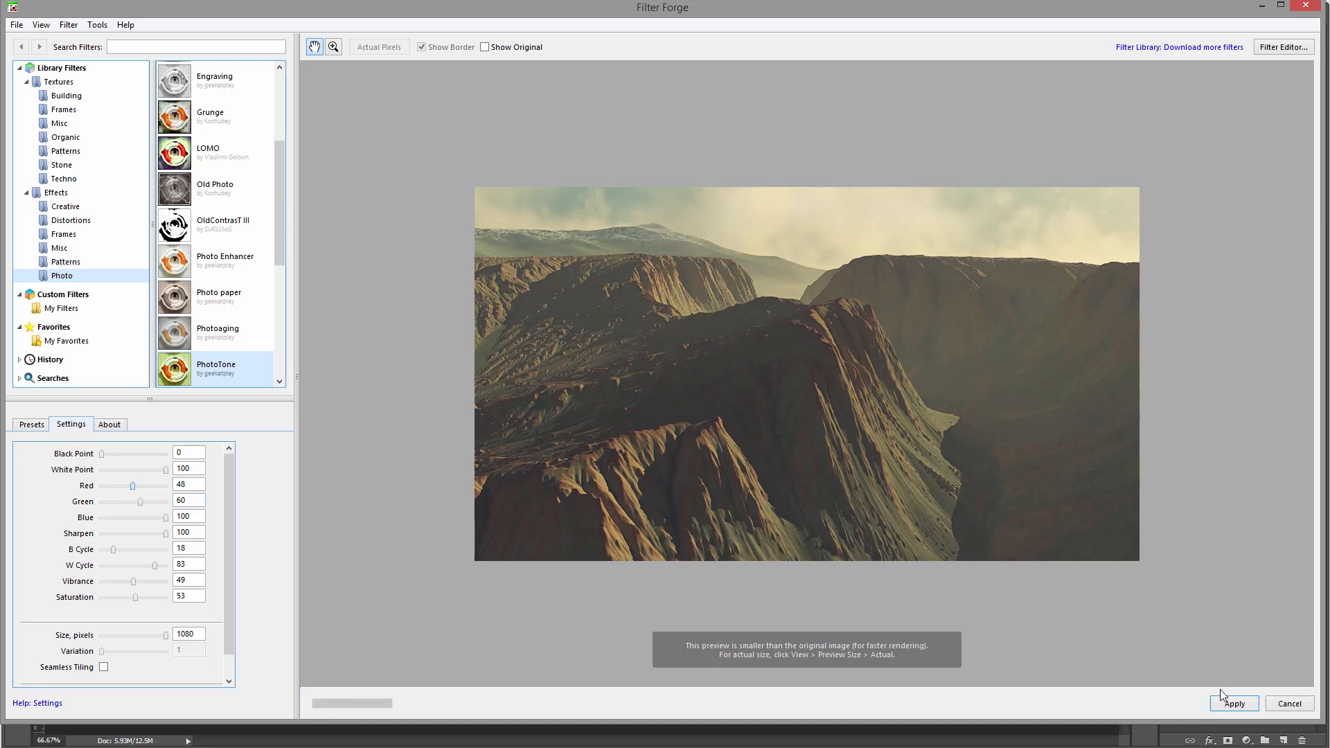
key(Return)
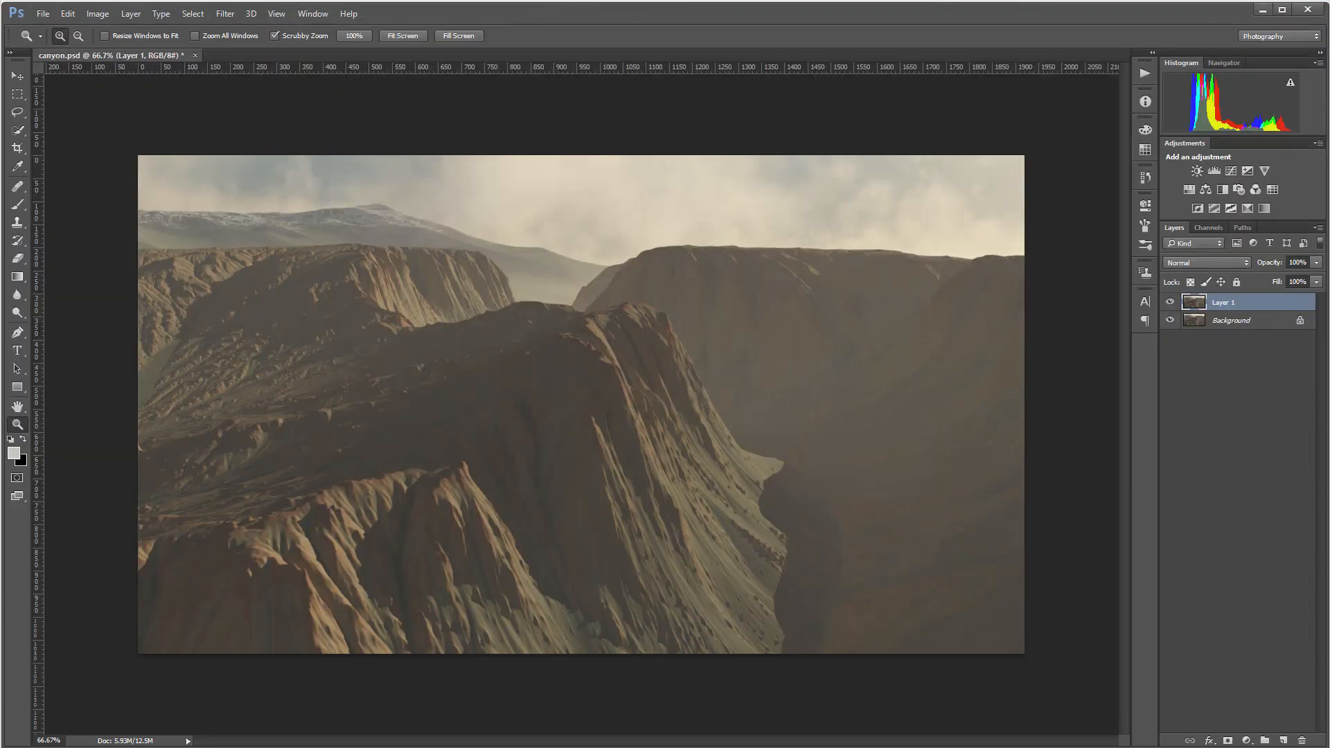
Step: Toggle Layer 1's visibility repeatedly to compare the filtered canyon with the original, leaving the layer visible
click(1170, 303)
click(1170, 302)
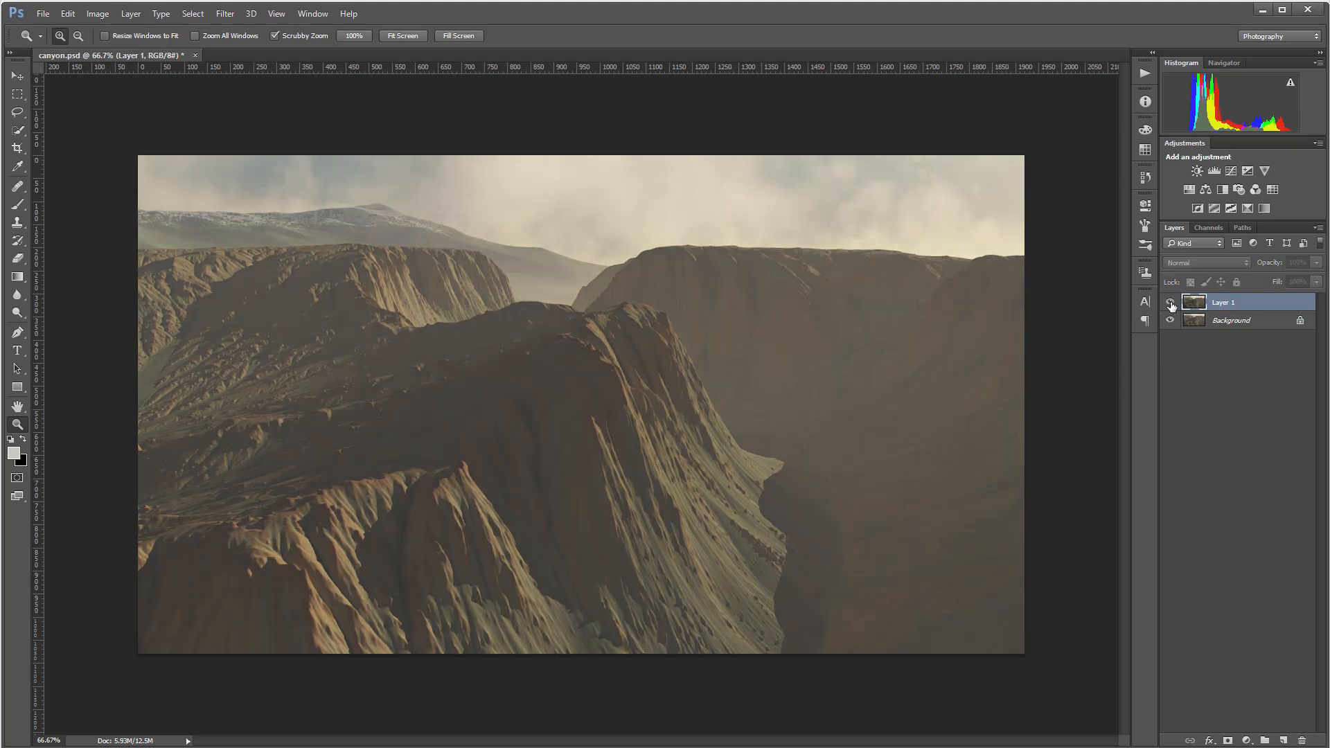
click(1171, 304)
click(1170, 303)
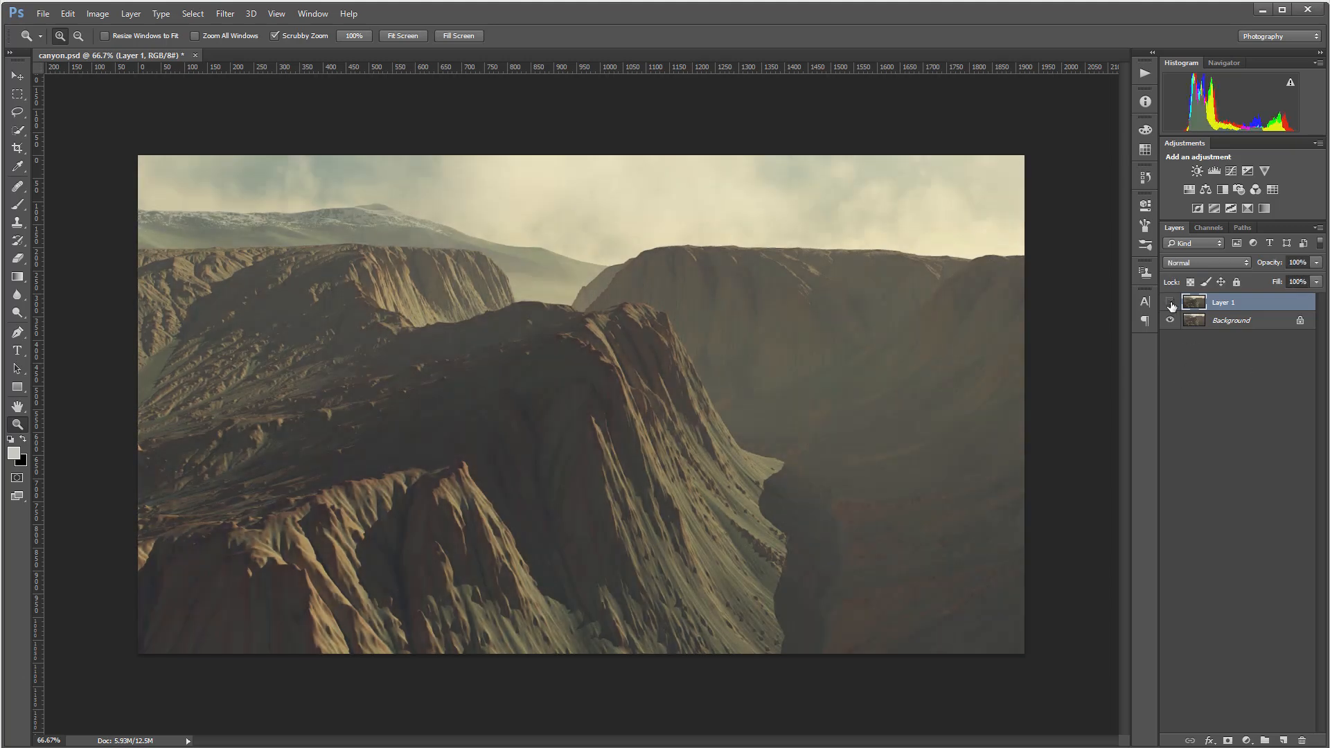
click(1170, 303)
click(1169, 303)
click(1170, 303)
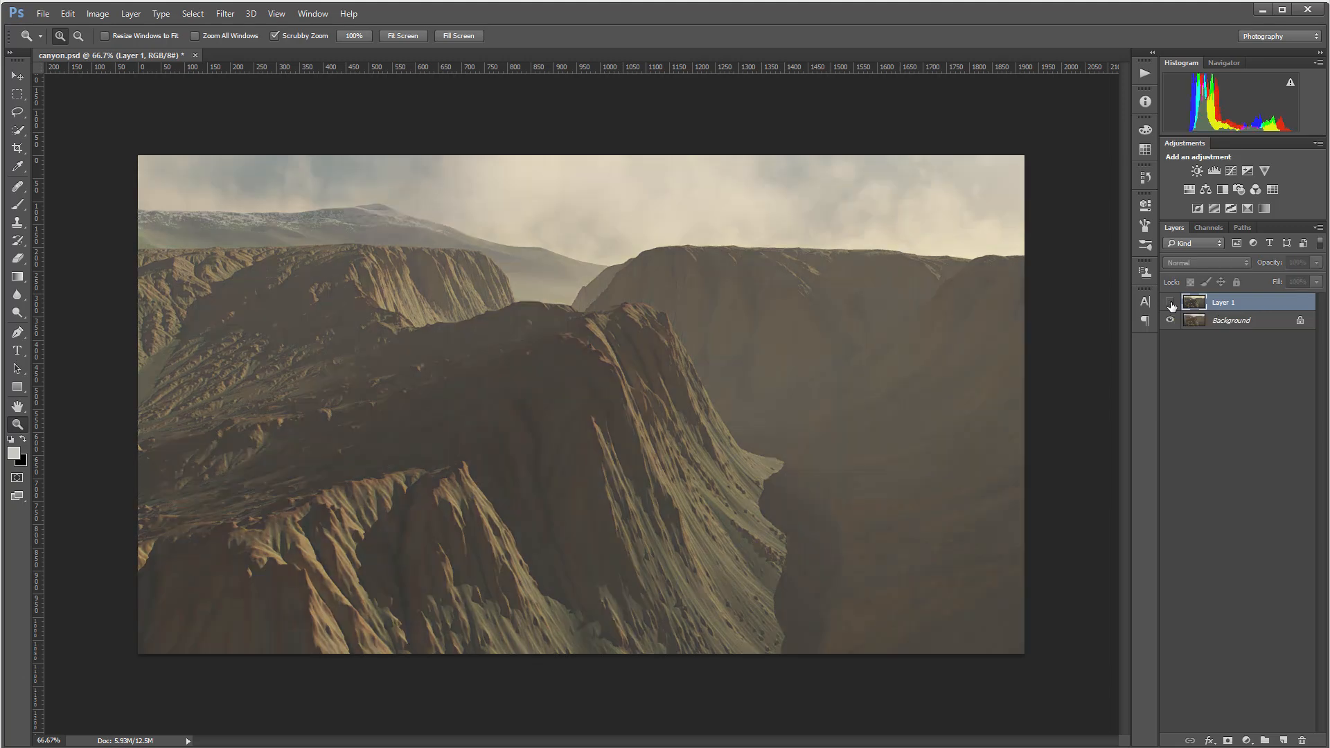
click(1170, 303)
click(1170, 302)
click(1170, 303)
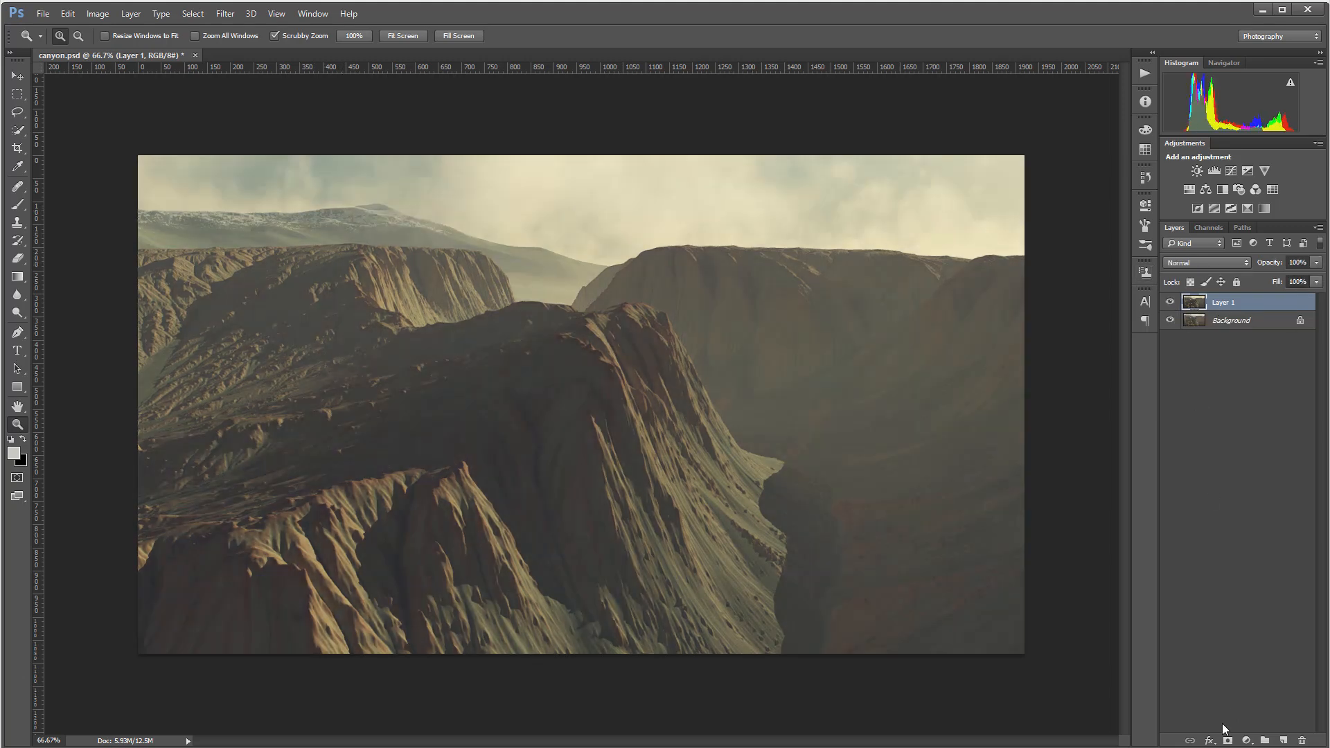
Step: Add a layer mask to Layer 1 and invert it to black to hide the filtered result
click(1228, 740)
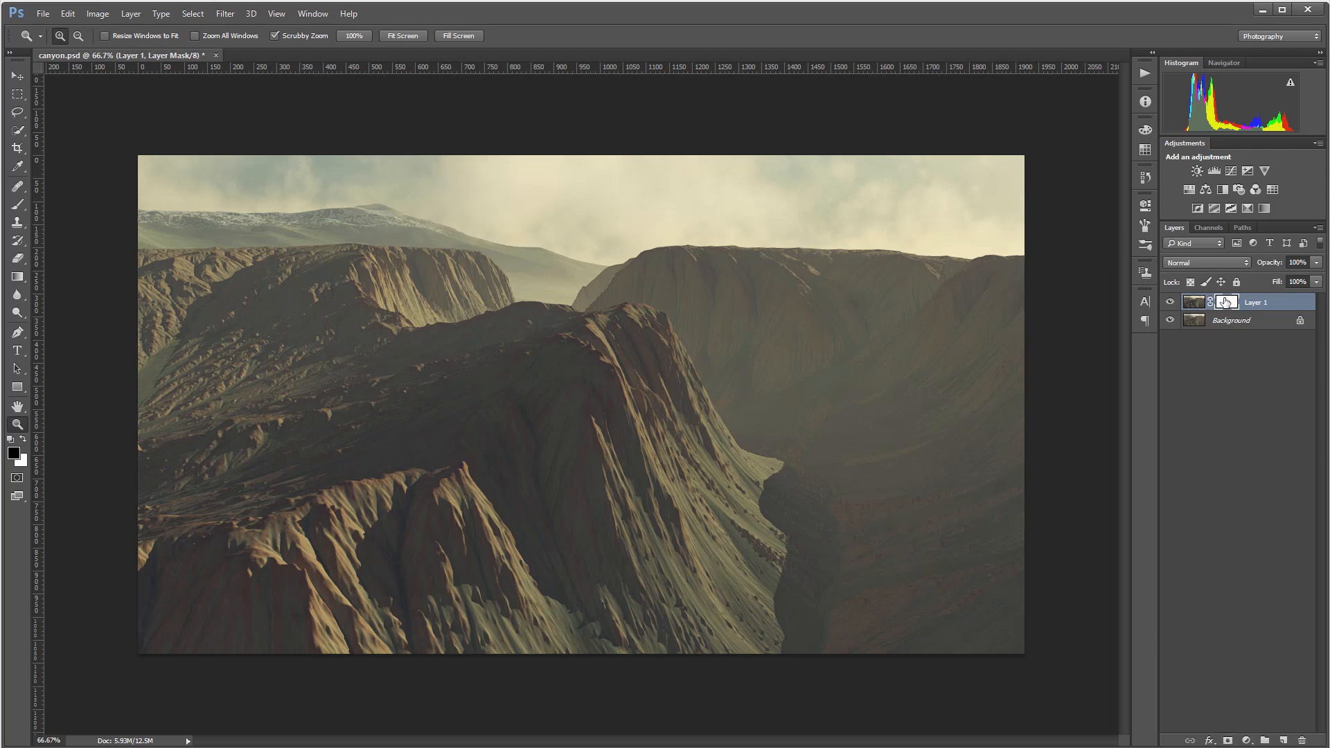
key(i)
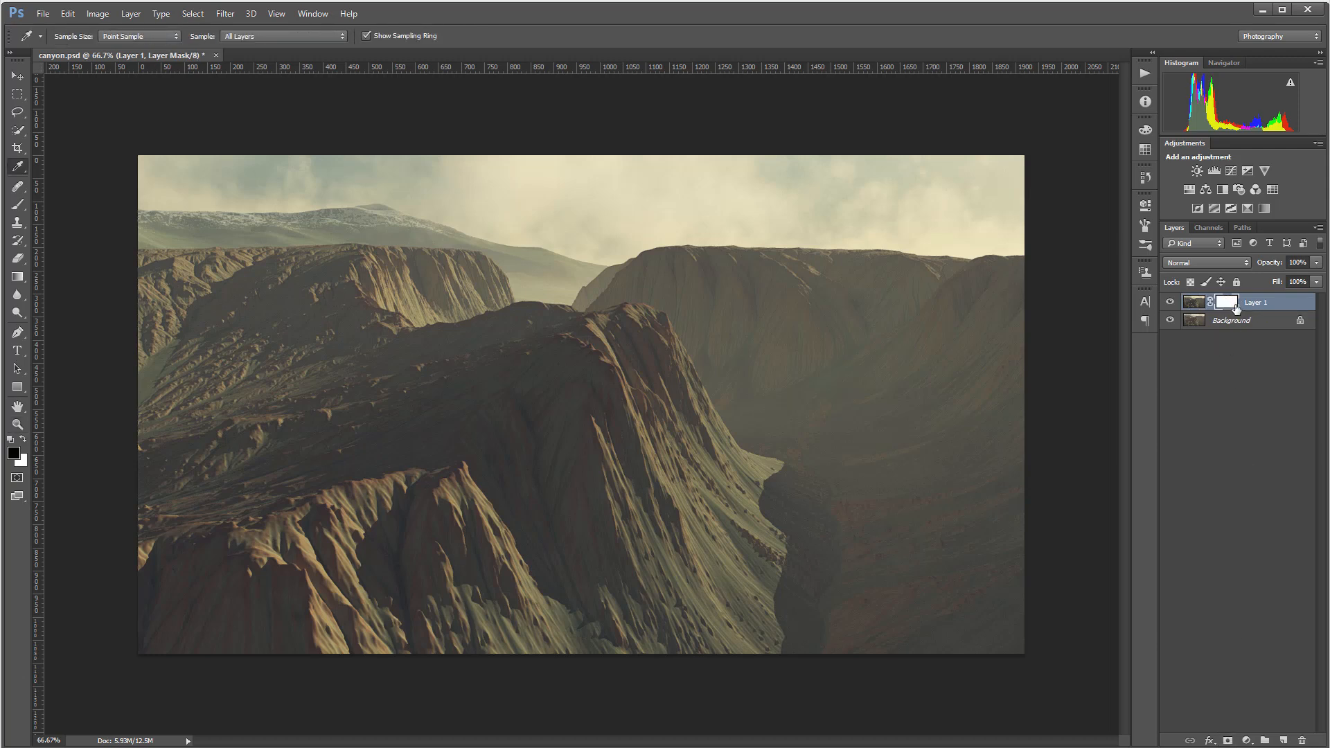
key(ctrl+i)
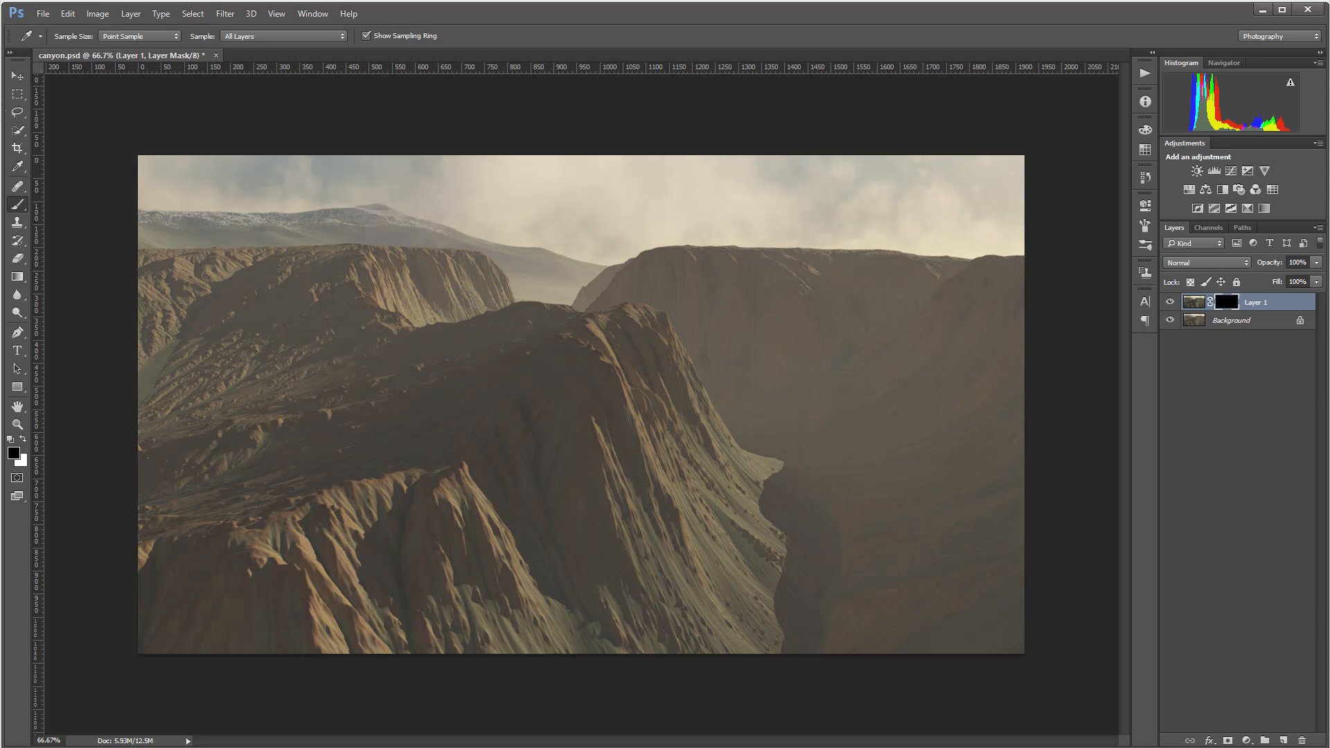
Step: Paint white at 10% opacity over the upper part of Layer 1's mask and soften the mask with a Gaussian Blur
click(17, 204)
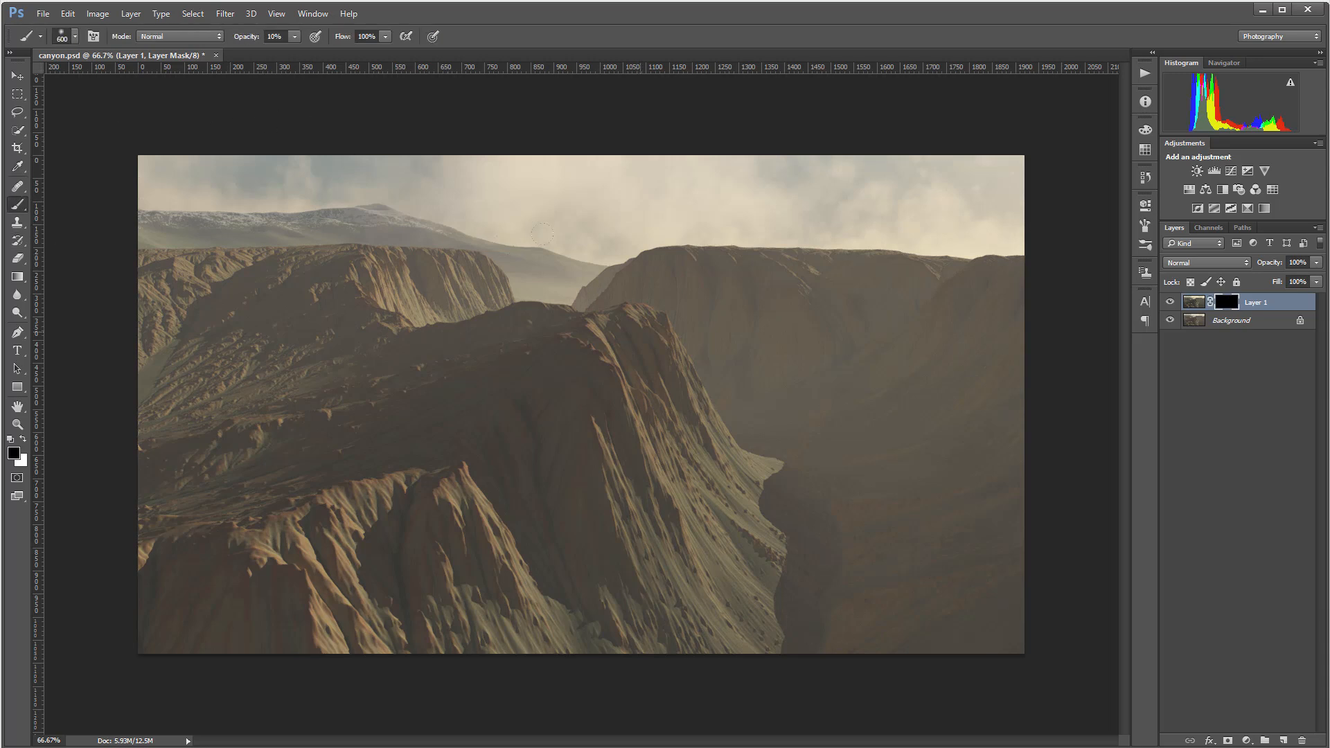
key(x)
click(225, 15)
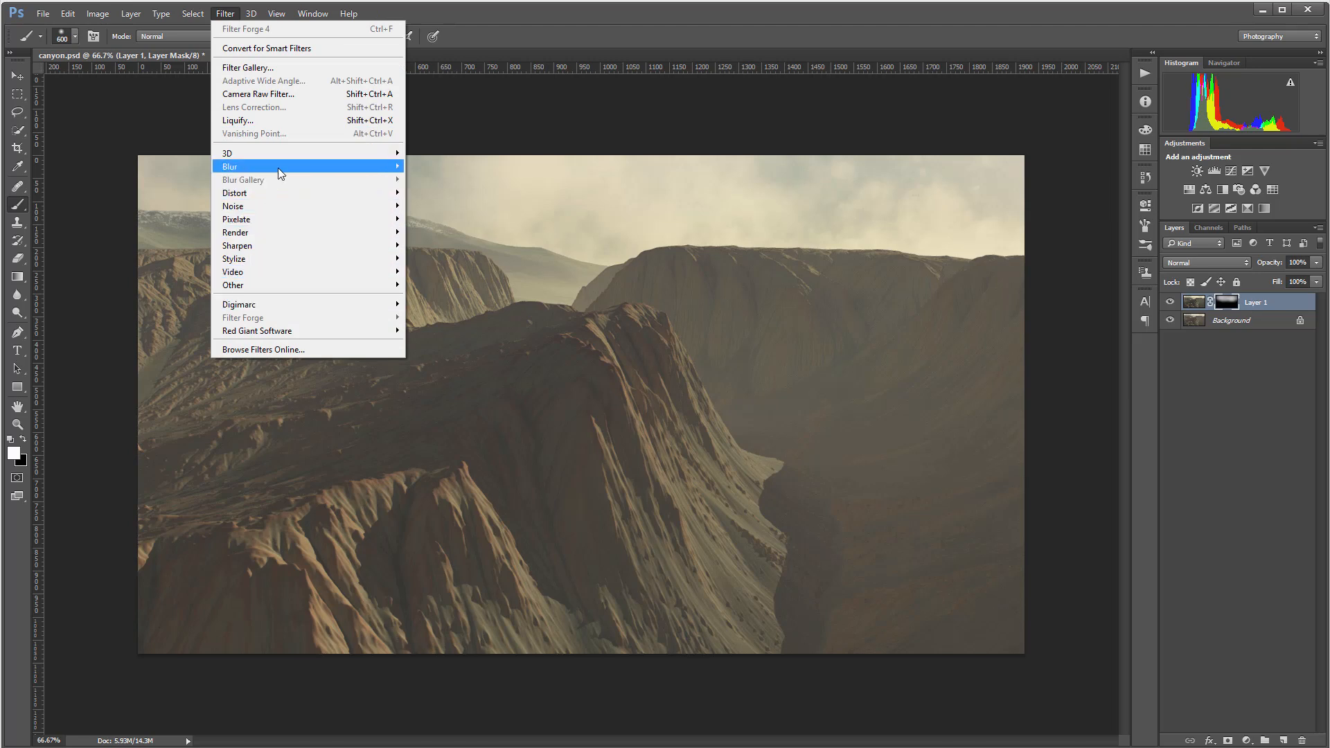
mouse_move(277, 167)
click(184, 220)
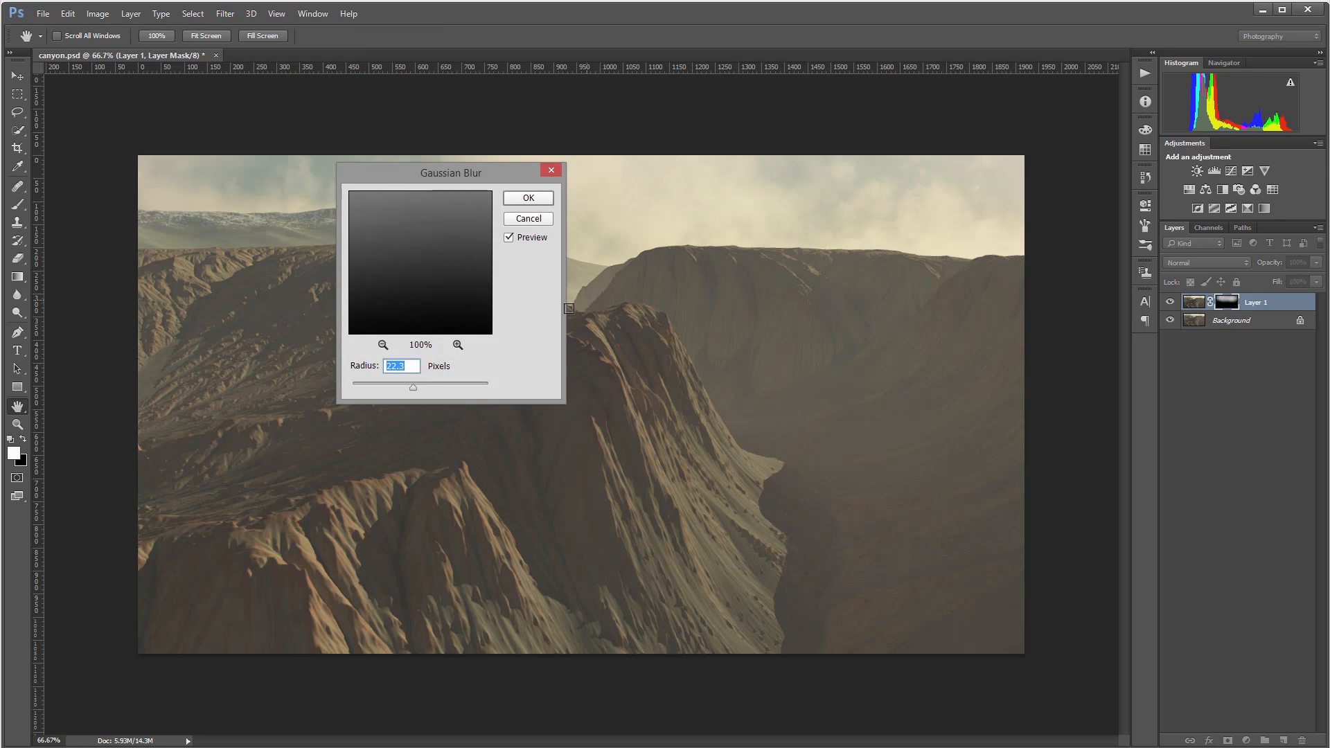
click(529, 197)
key(b)
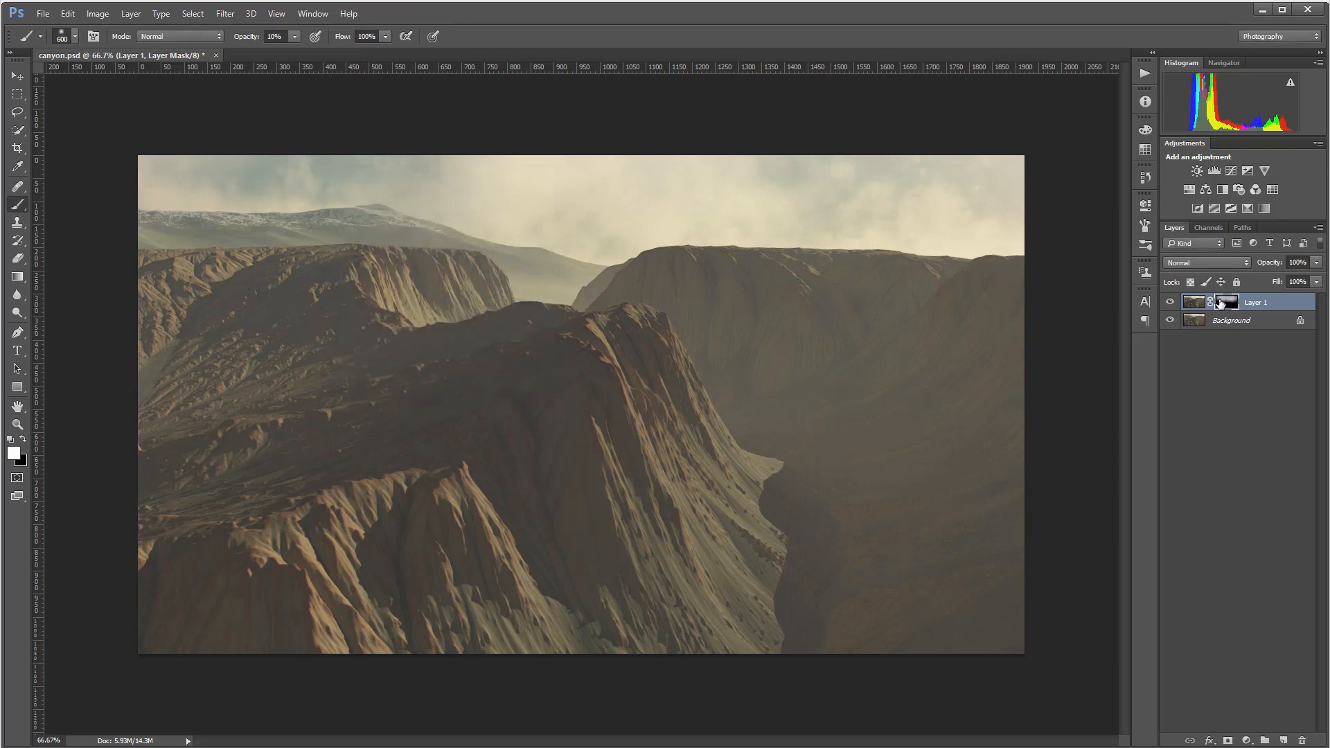
Step: Switch the masked Layer 1 off and on to examine how the grading blends into the sky and distant terrain
click(1170, 303)
click(1170, 303)
click(1170, 303)
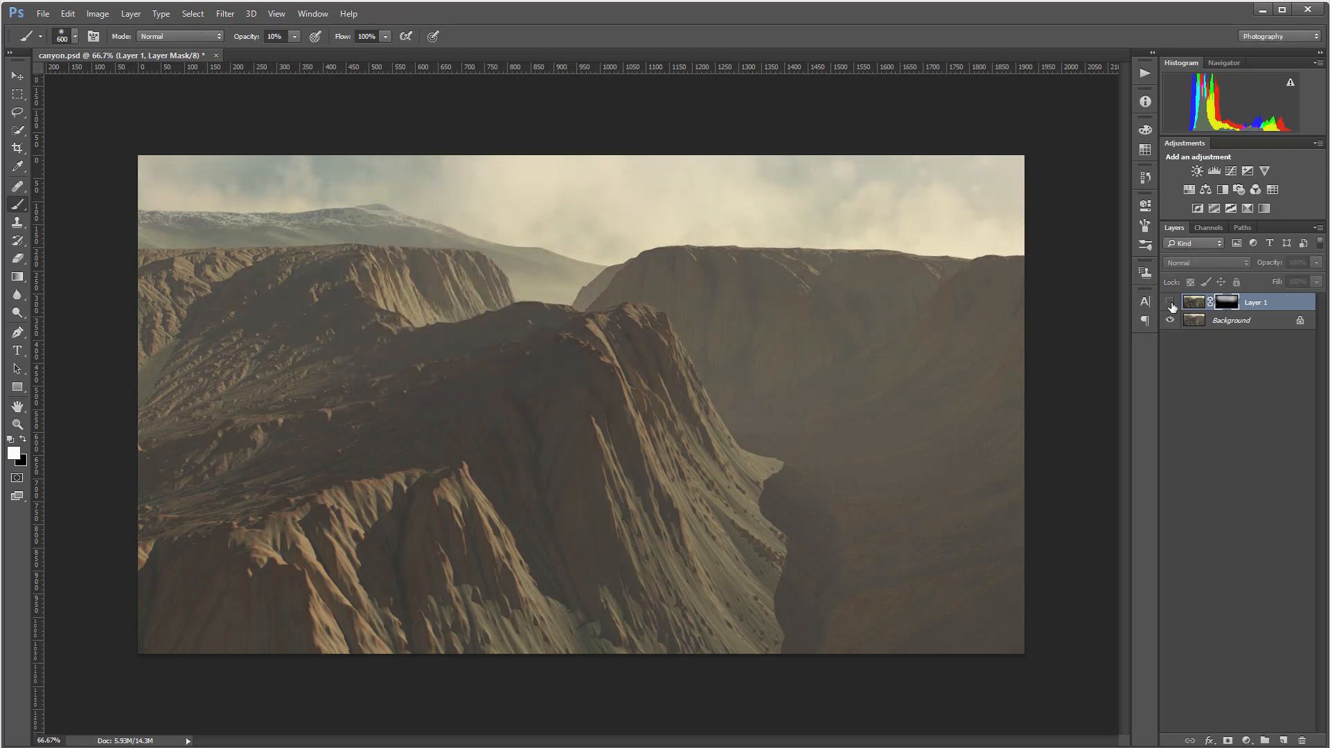
click(1171, 304)
click(1170, 303)
click(1170, 303)
click(1170, 303)
click(1170, 303)
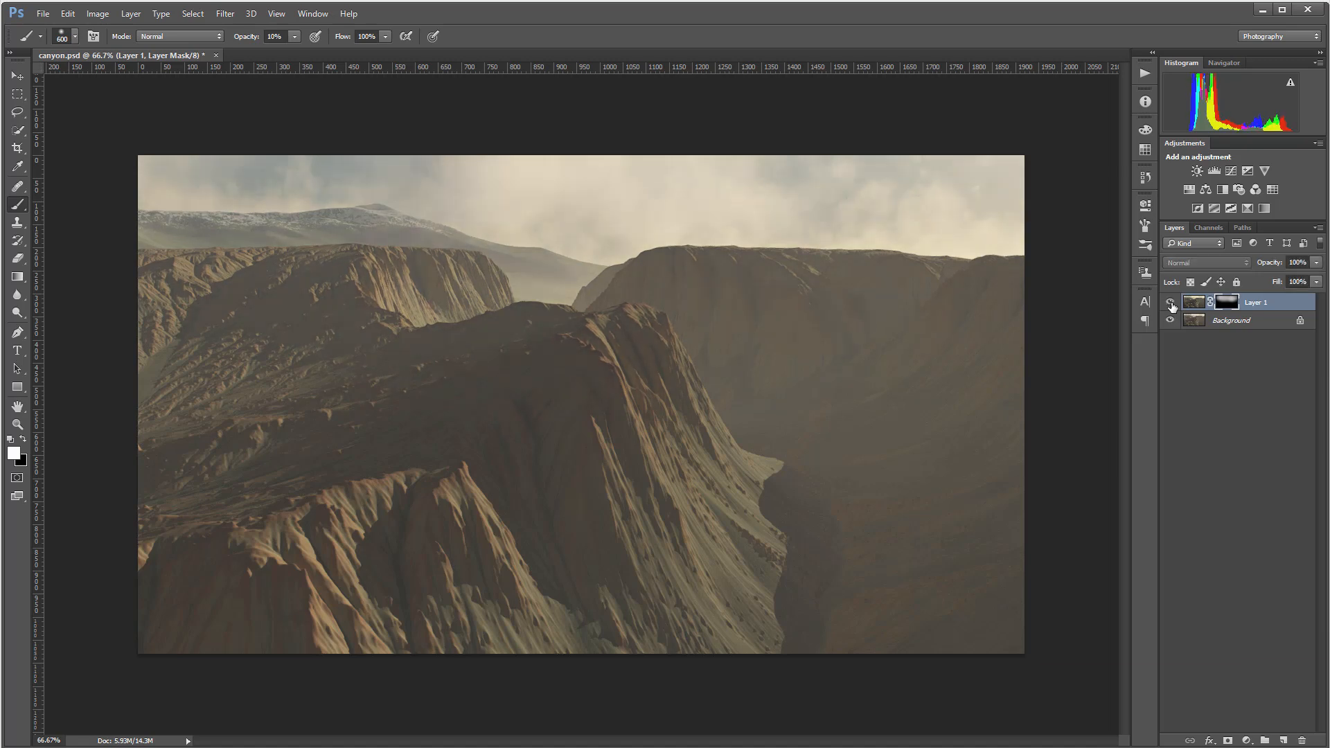
Step: Add a Curves adjustment layer above Layer 1 and lower its white point to output 0 to black out the image
click(1249, 741)
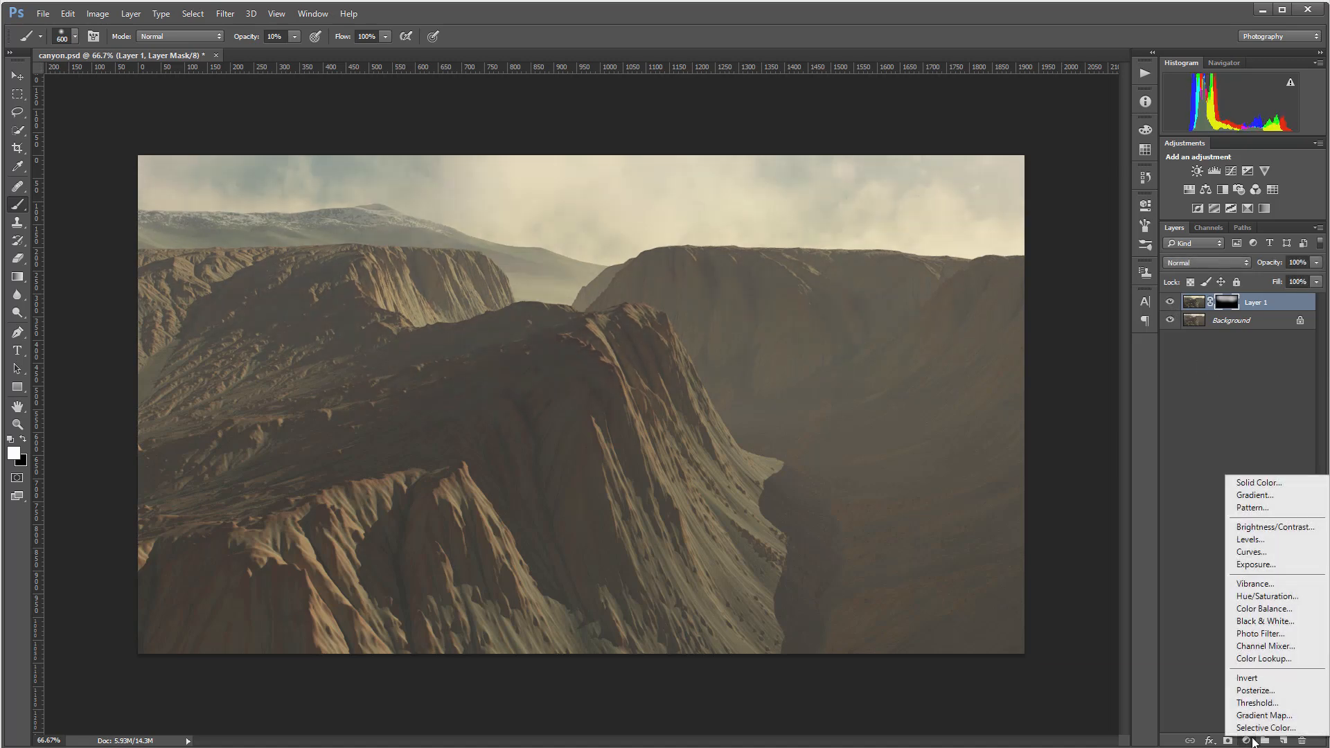
click(1274, 551)
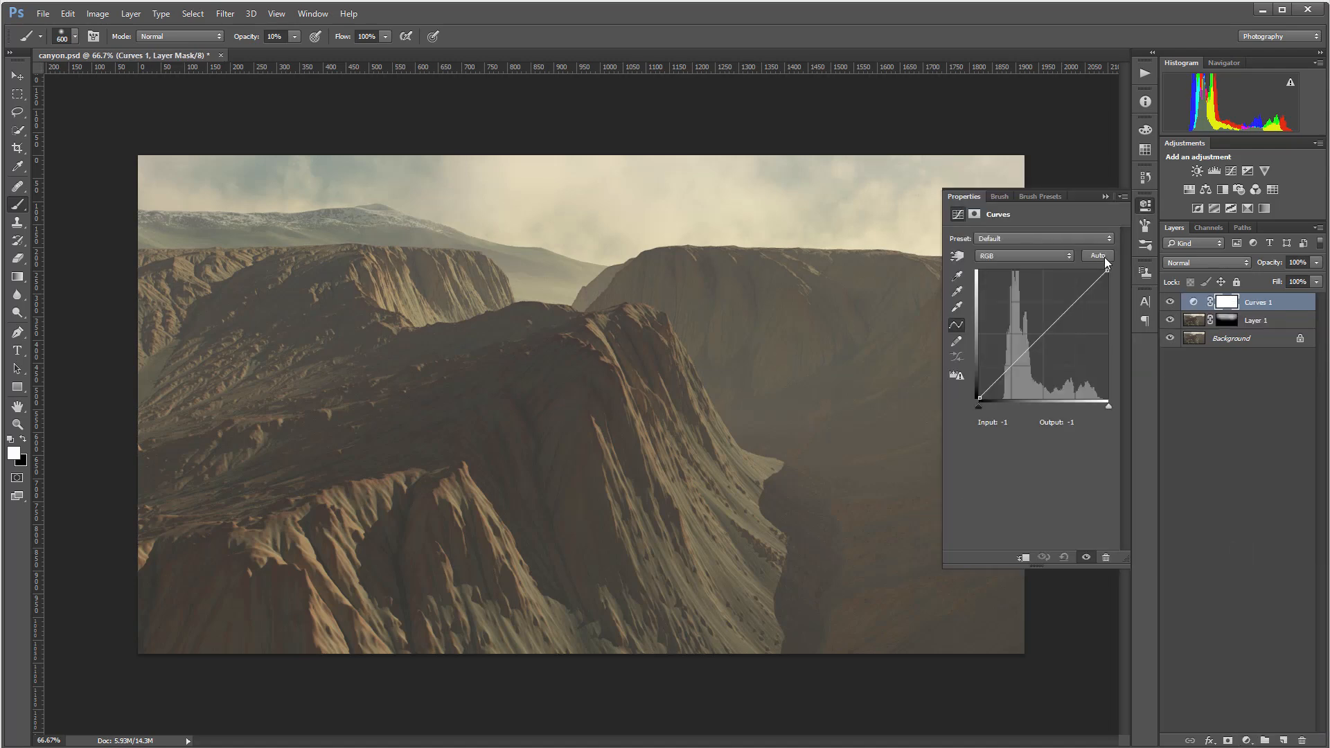
drag(1107, 270, 1107, 399)
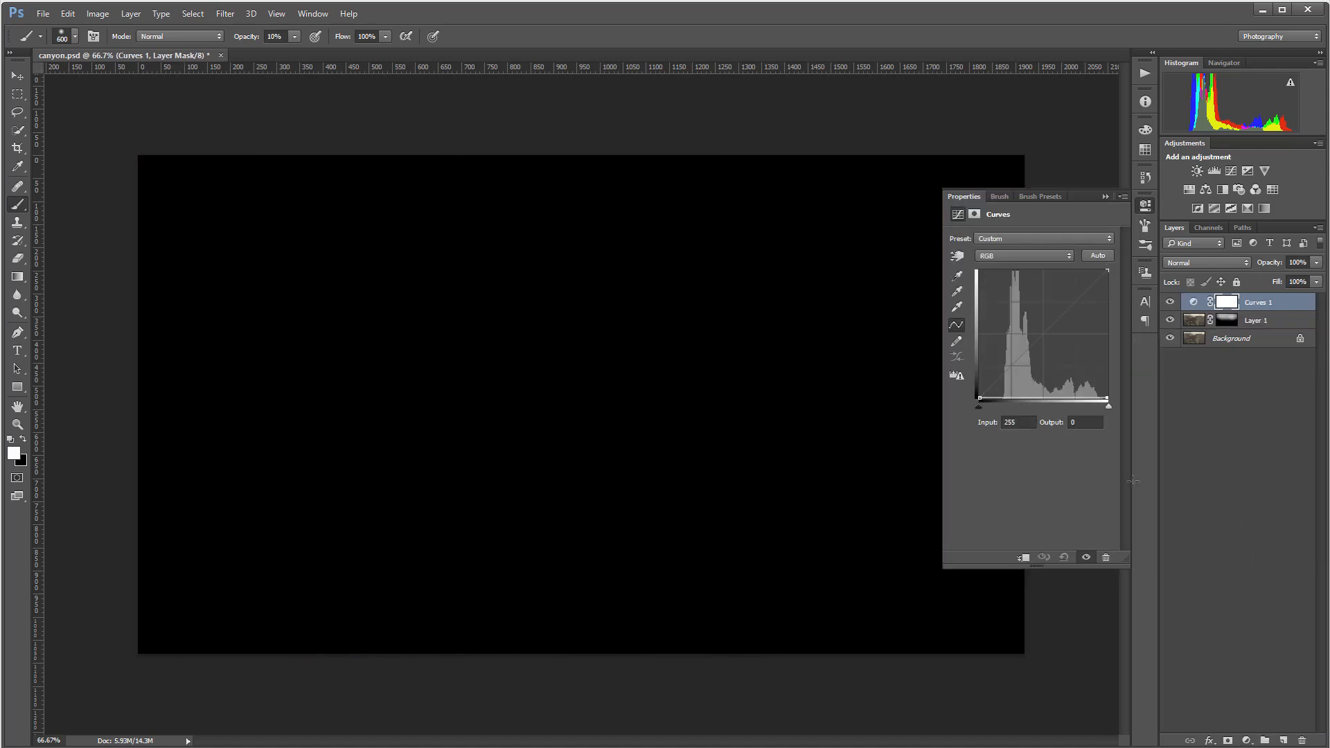
Step: Clear the Curves mask inside a rectangle just within the image edges, deselect, and feather the mask by 108.3 px for a vignette
click(18, 94)
drag(147, 164, 906, 612)
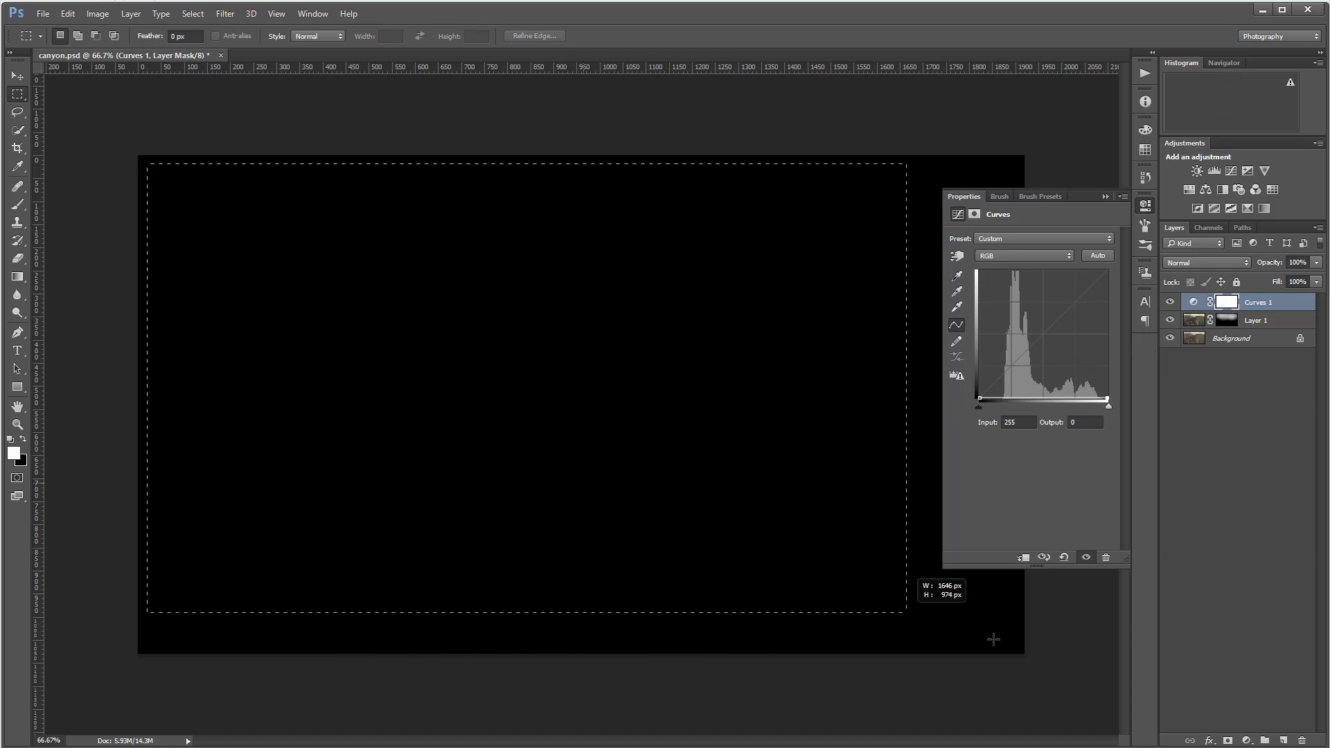
mouse_move(993, 640)
mouse_down()
mouse_move(1026, 634)
mouse_move(1016, 645)
mouse_up()
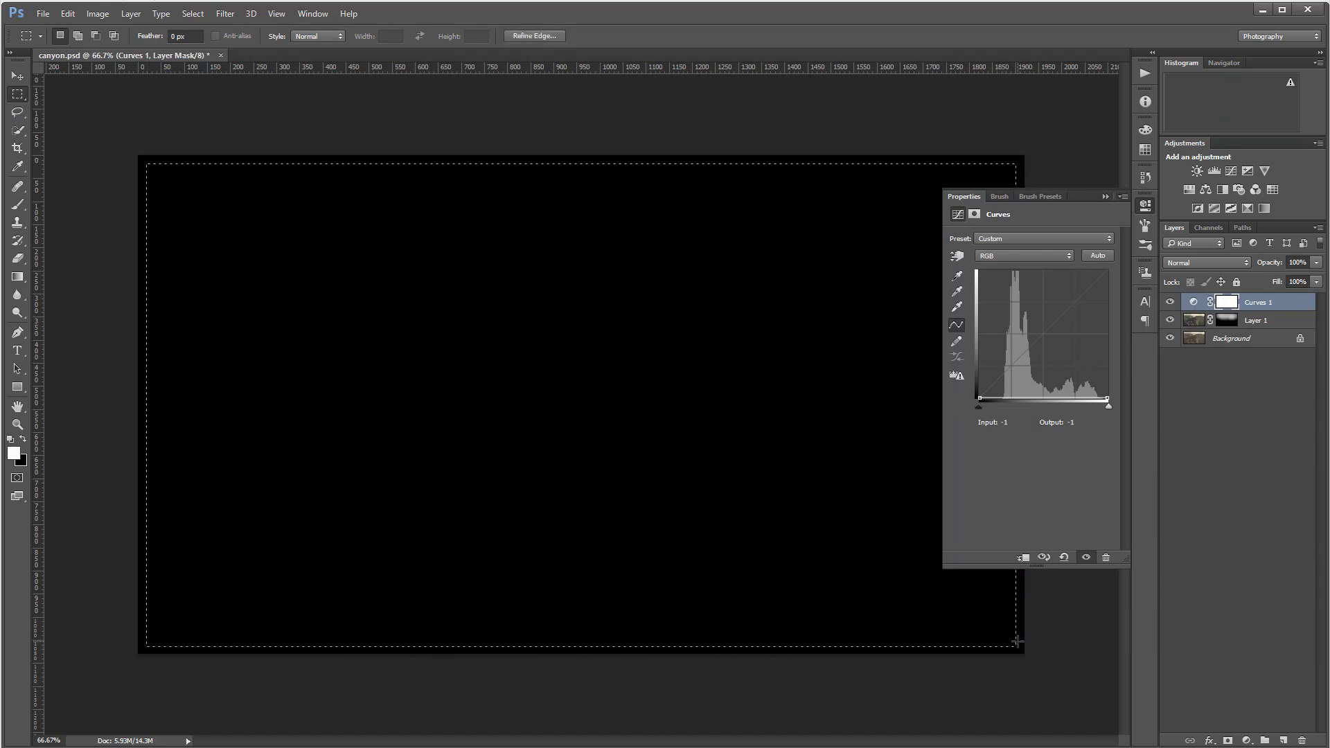
key(Delete)
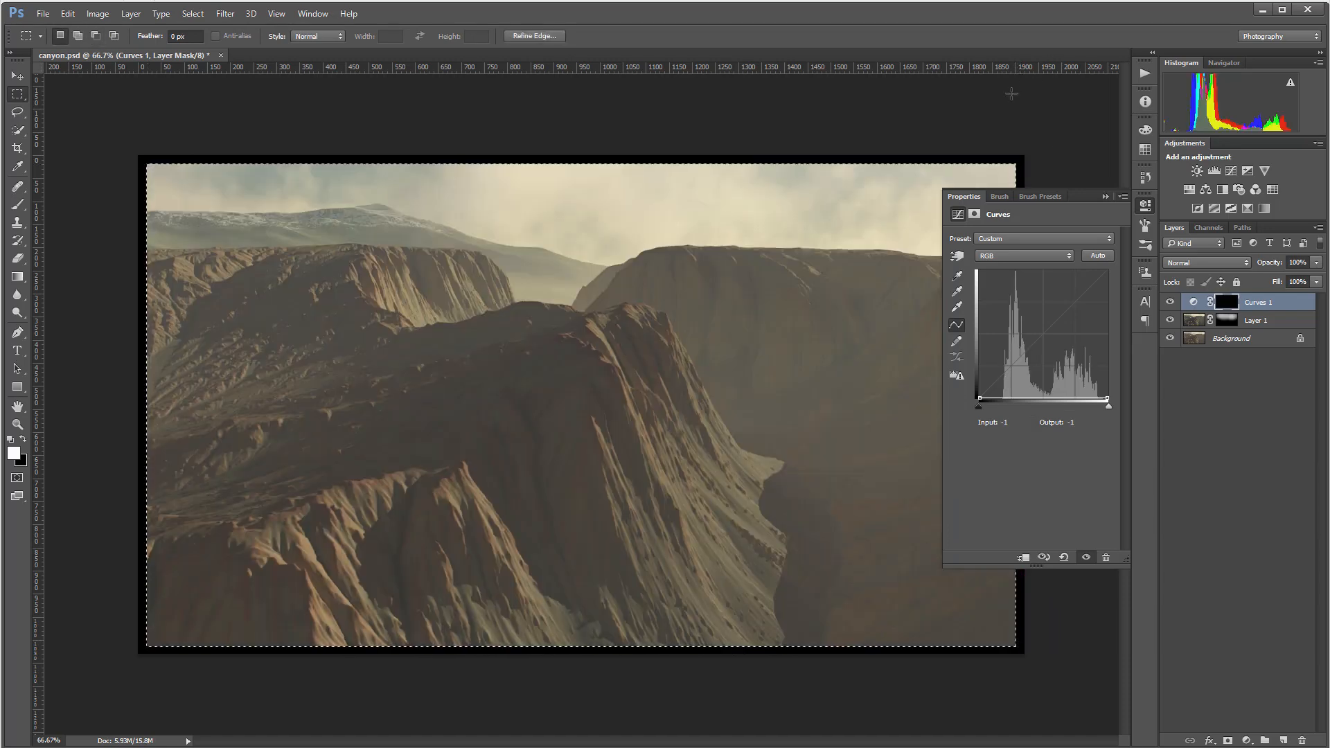
key(ctrl+d)
click(977, 214)
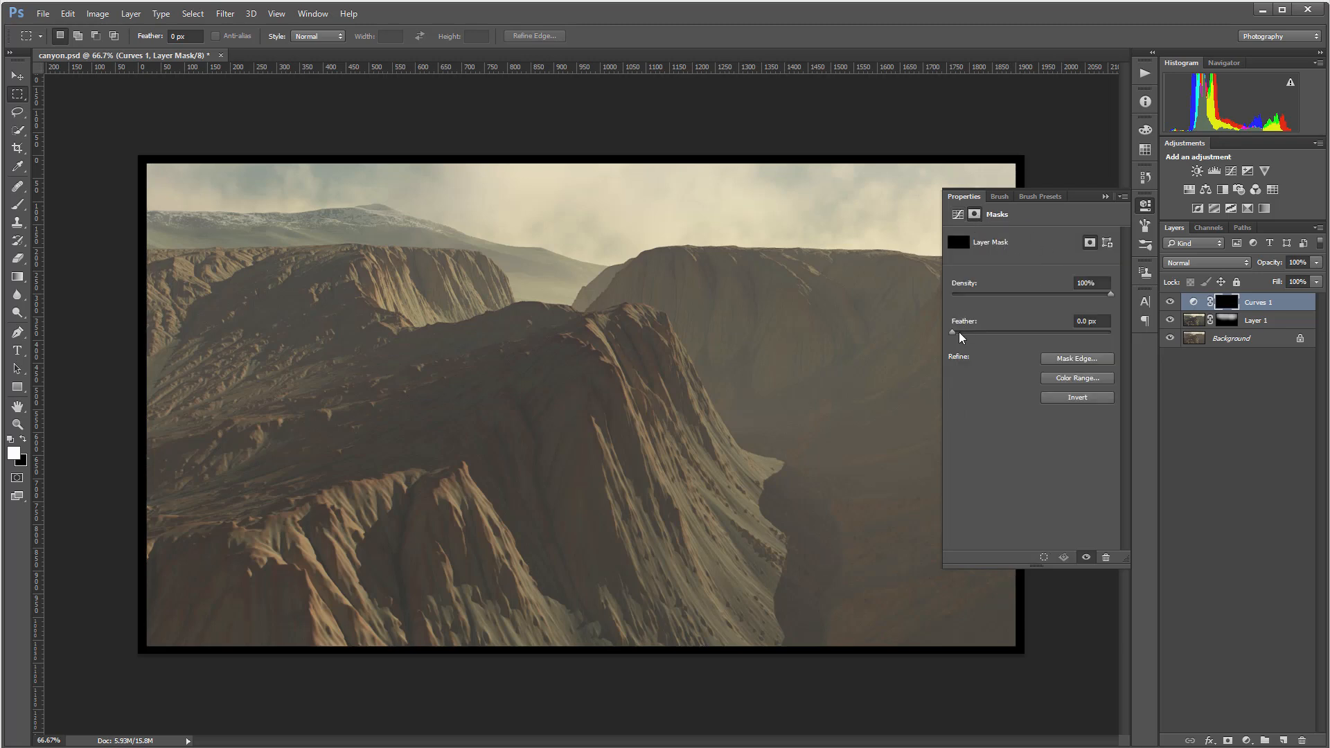
drag(956, 333, 1056, 335)
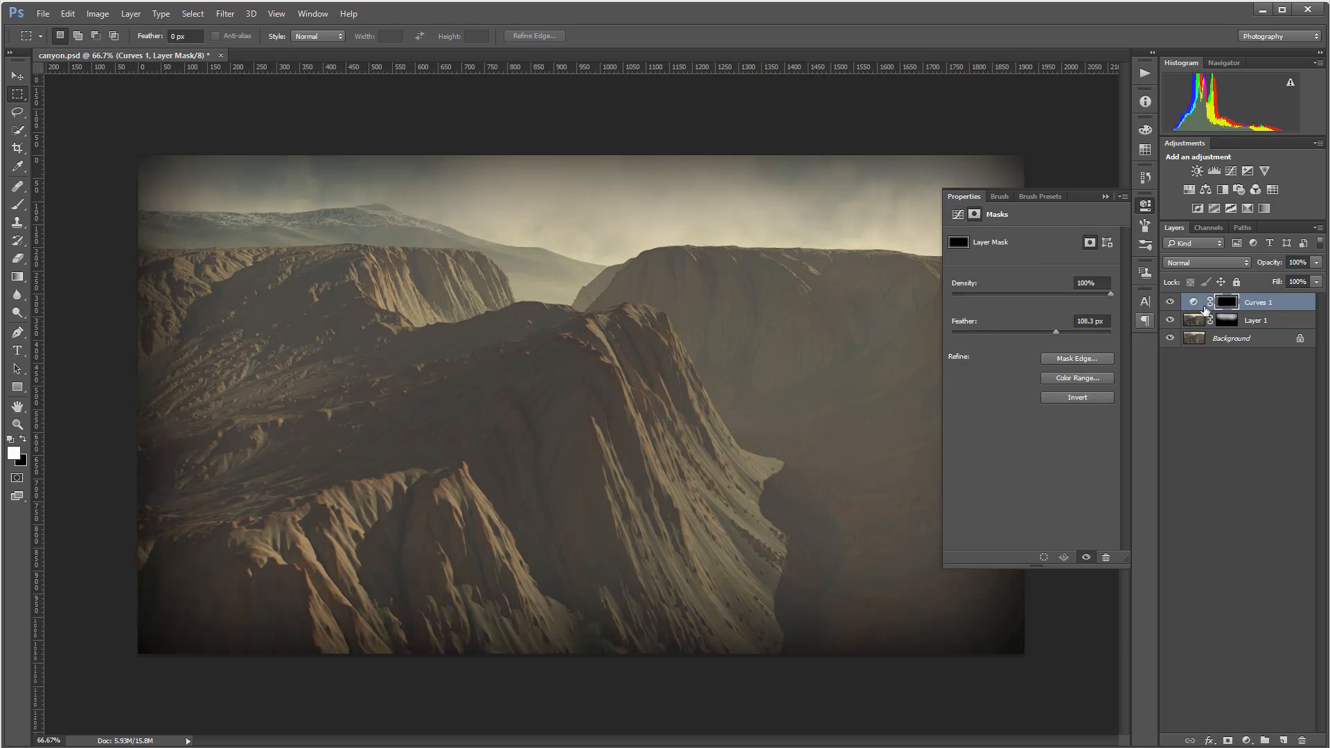
Step: Set the Curves vignette layer's blend mode to Soft Light and its fill to 63%
click(1223, 262)
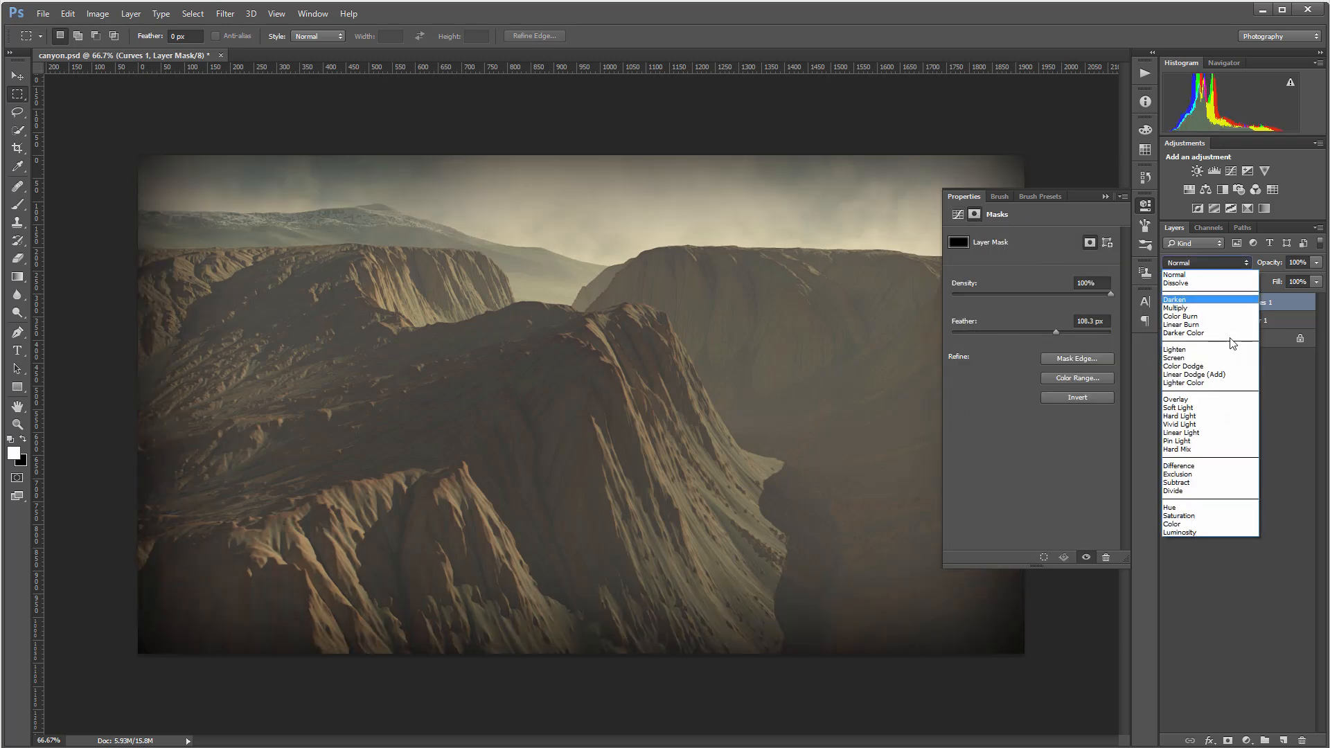
click(1231, 408)
click(1145, 205)
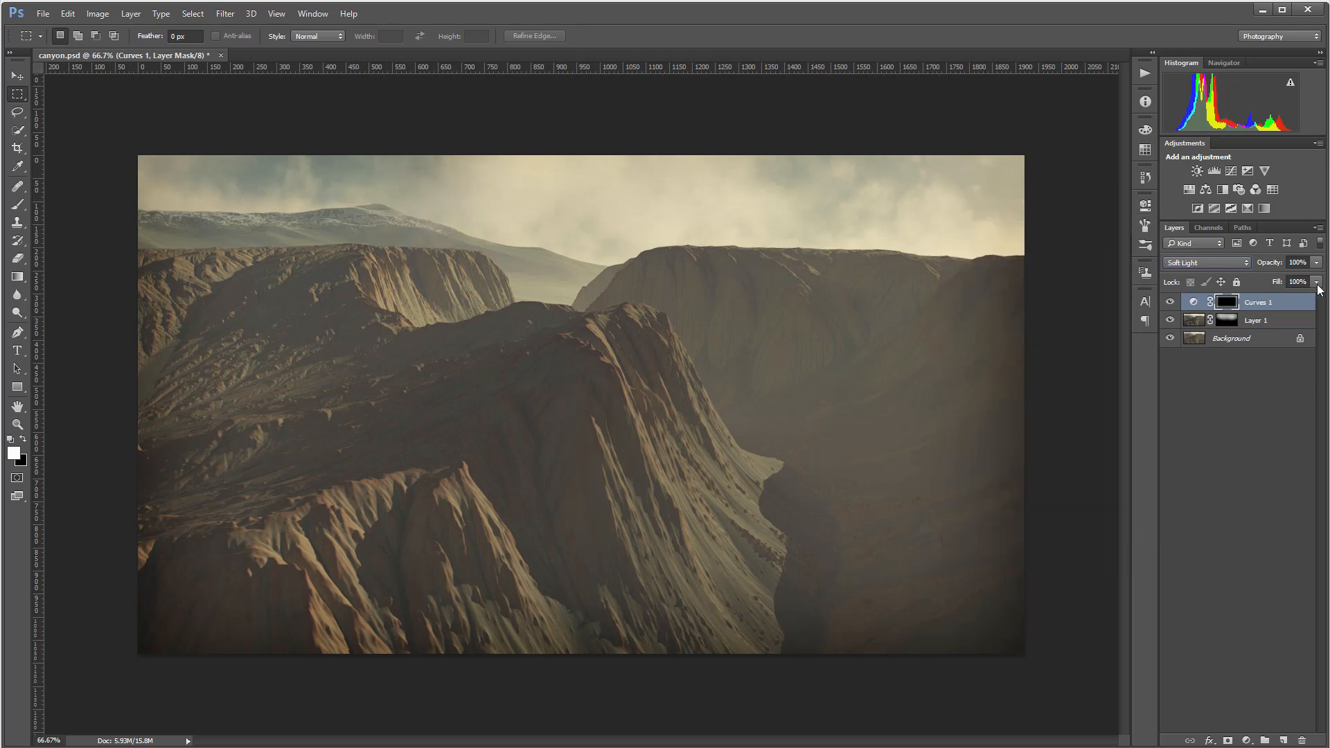
drag(1316, 282, 1282, 301)
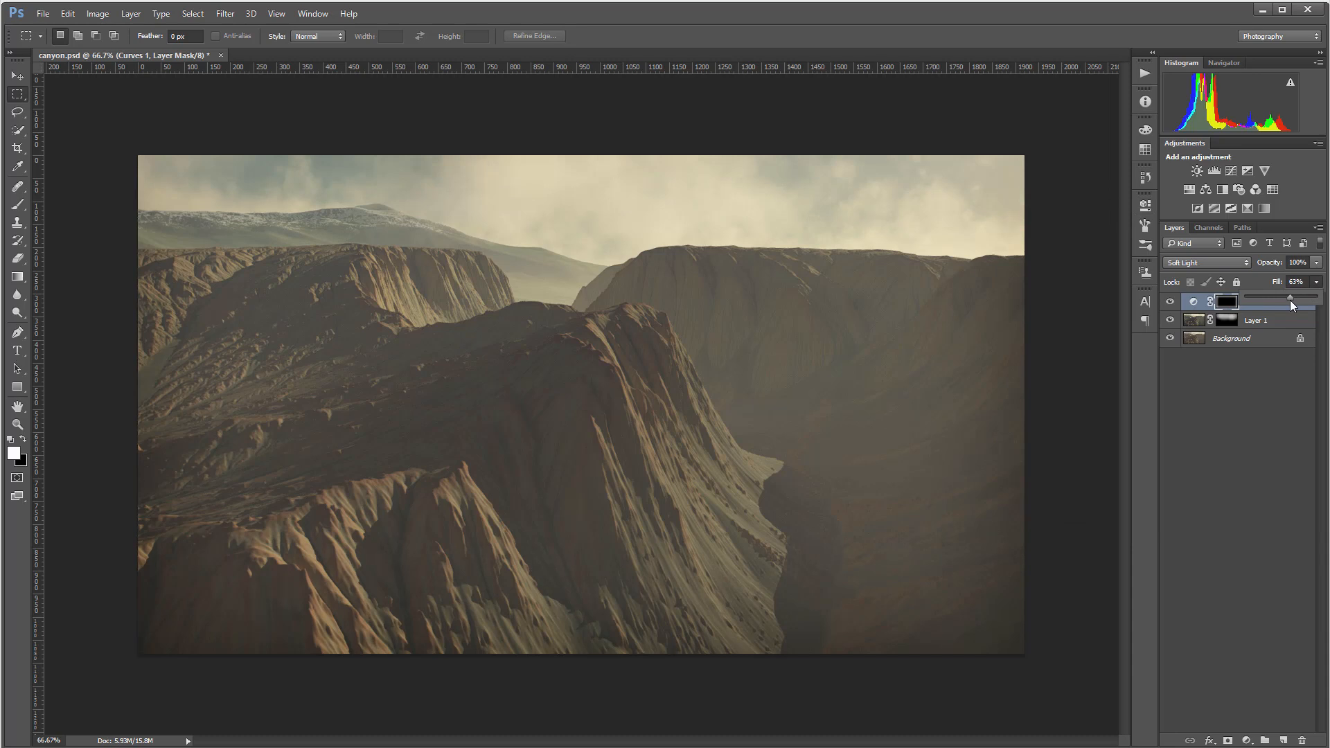
click(1282, 311)
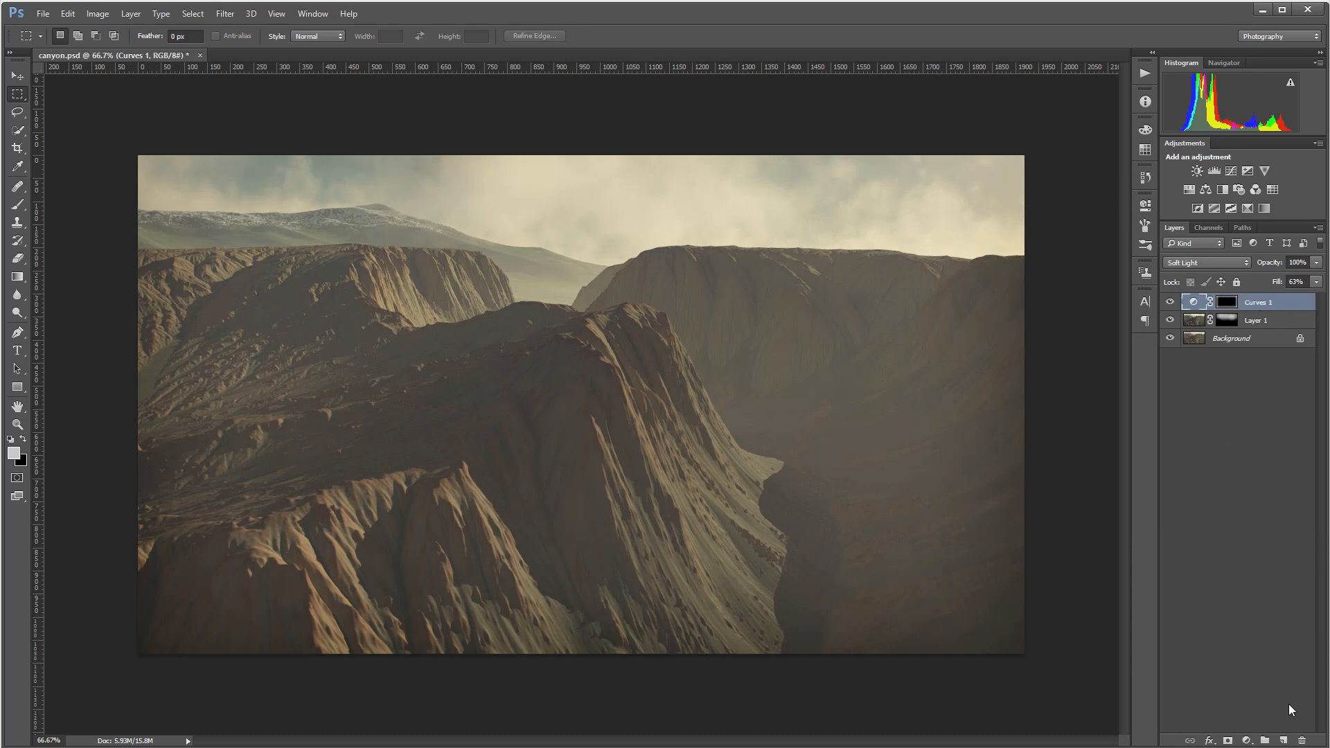
Step: Add a second Curves adjustment layer above Curves 1 and raise its Blue channel black point to output 7
click(1246, 740)
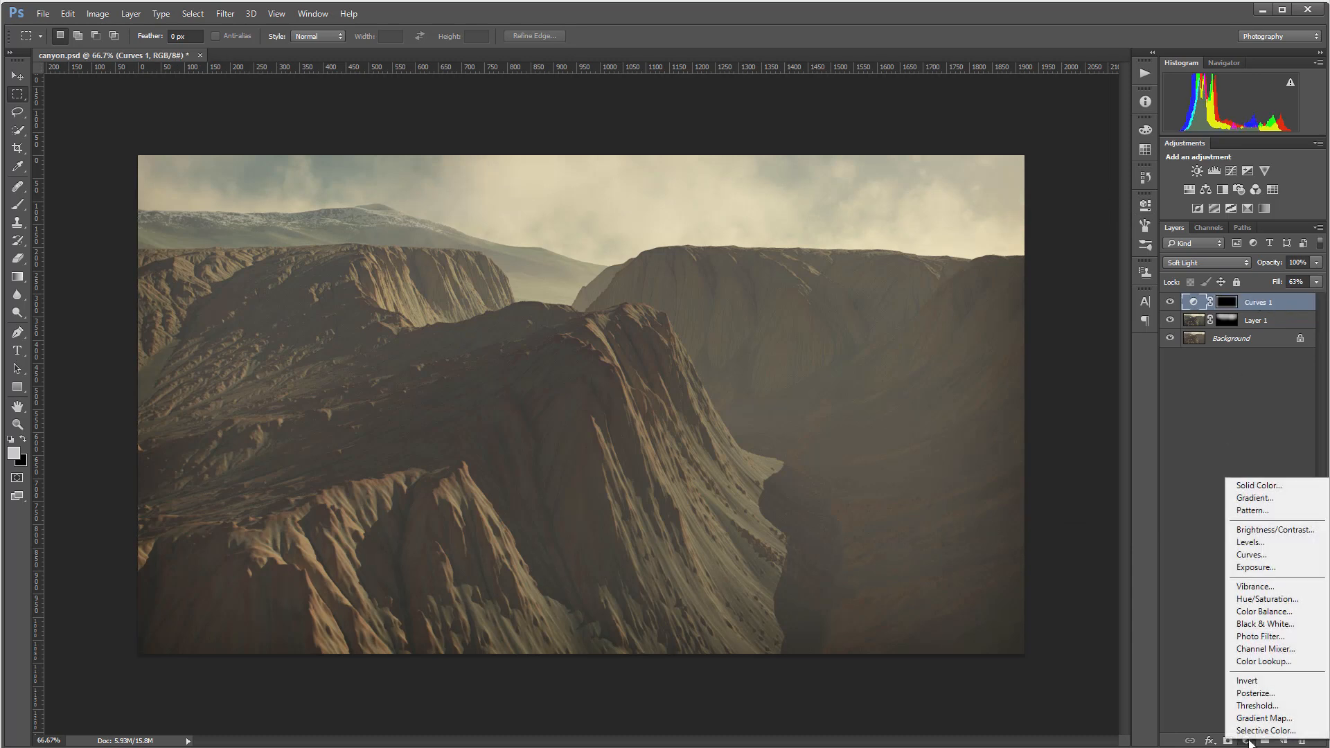
click(1285, 556)
click(1014, 257)
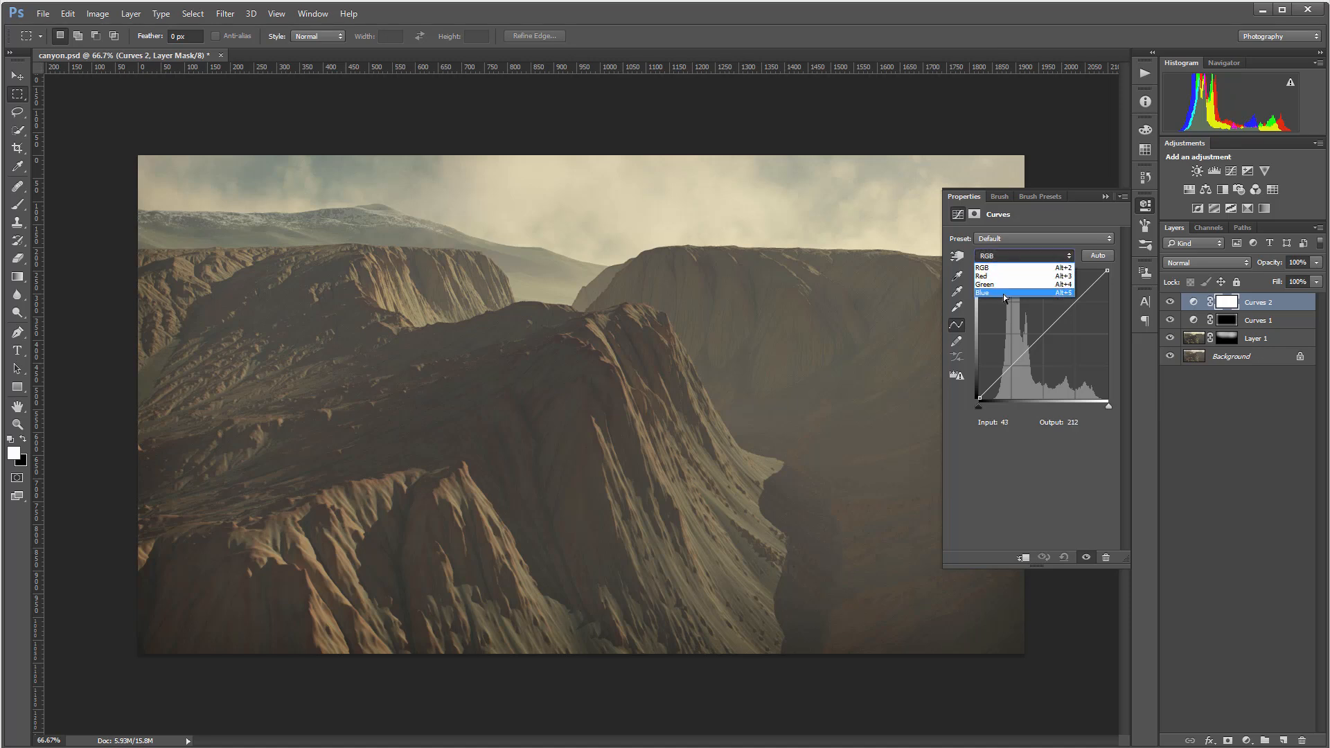
click(1004, 293)
drag(979, 406, 979, 369)
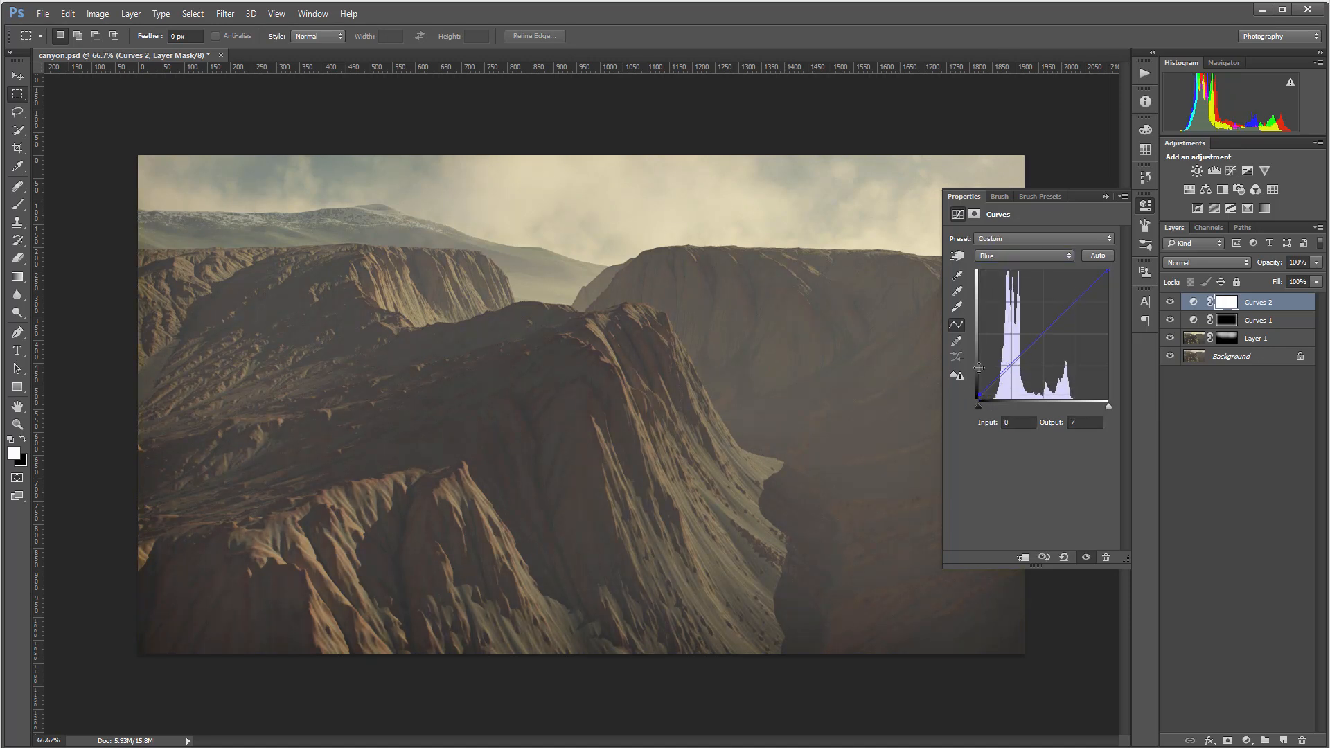
Step: In Curves 2, raise the Red channel black point to output 21 and add a midtone point at input 137, output 132
click(1022, 256)
click(1001, 269)
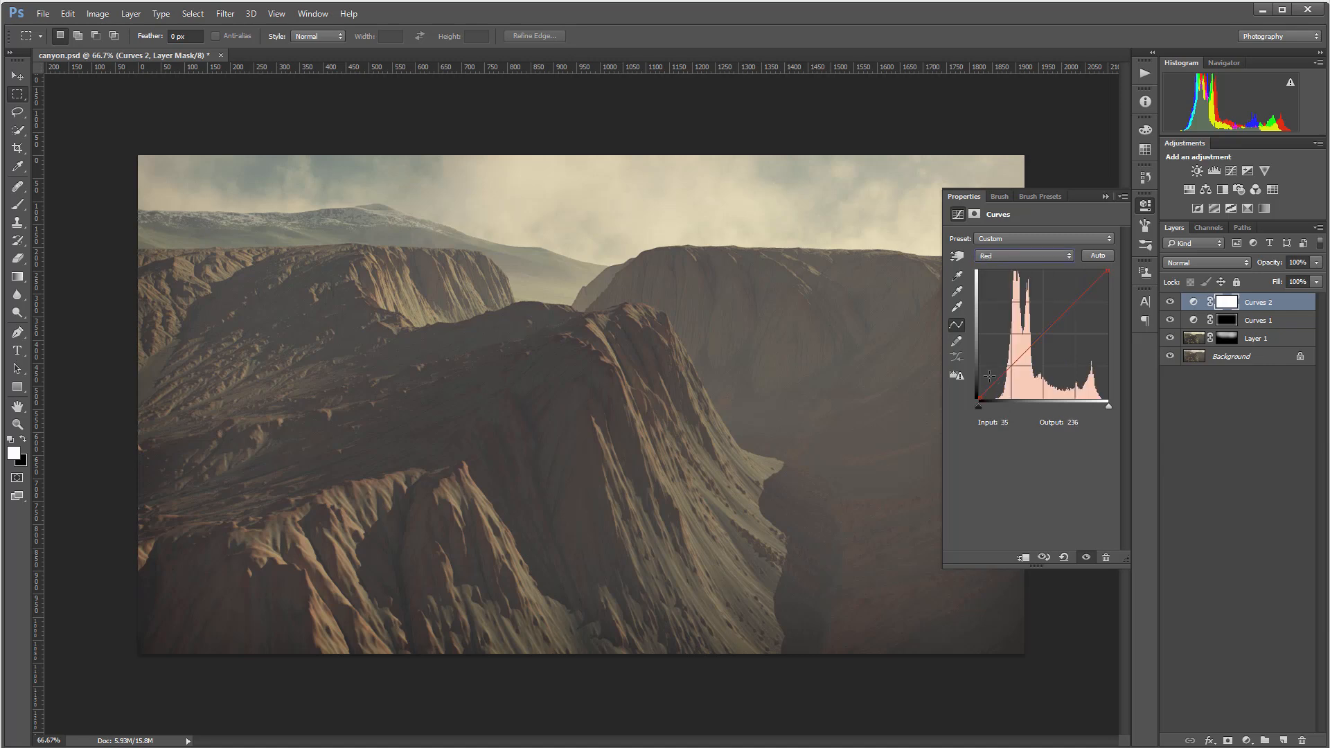
drag(979, 406, 973, 388)
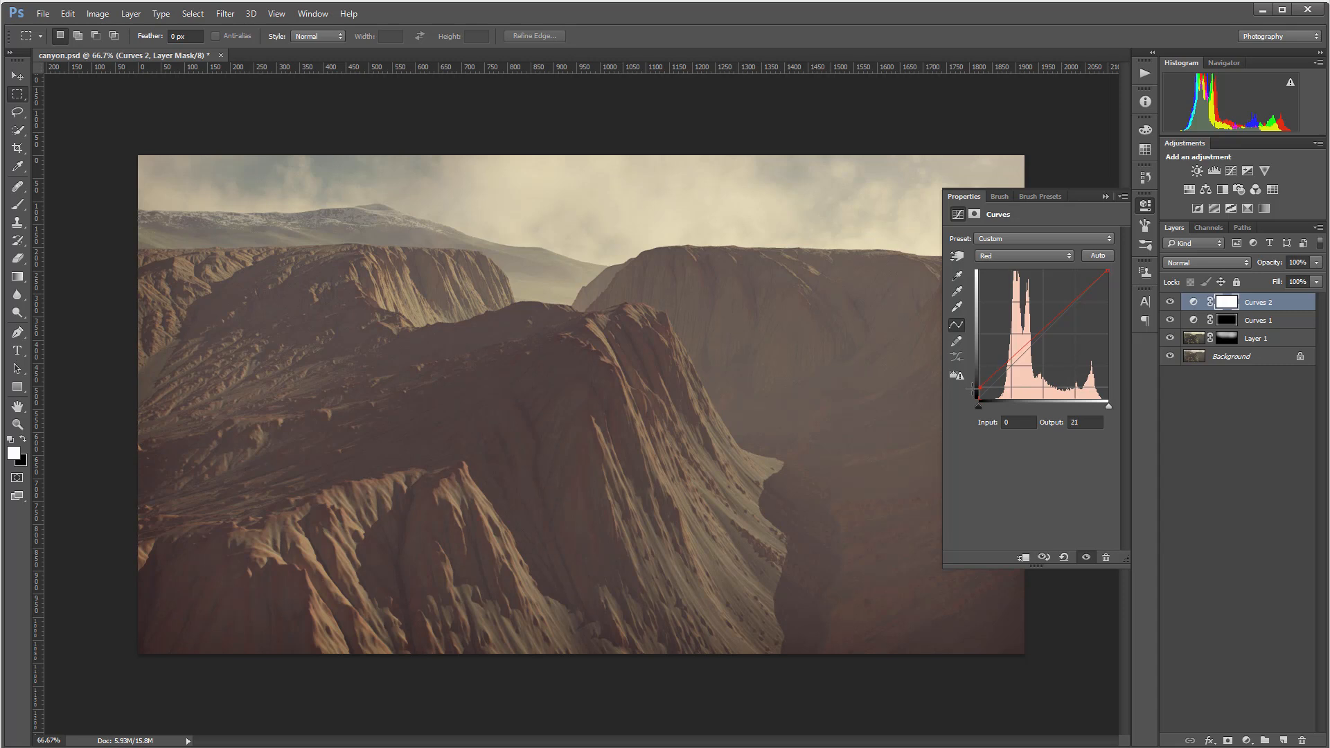
drag(1021, 350, 1048, 333)
Step: Switch the Curves 2 layer off and on to examine its color shift in the shadows and sky
click(1170, 303)
click(1169, 302)
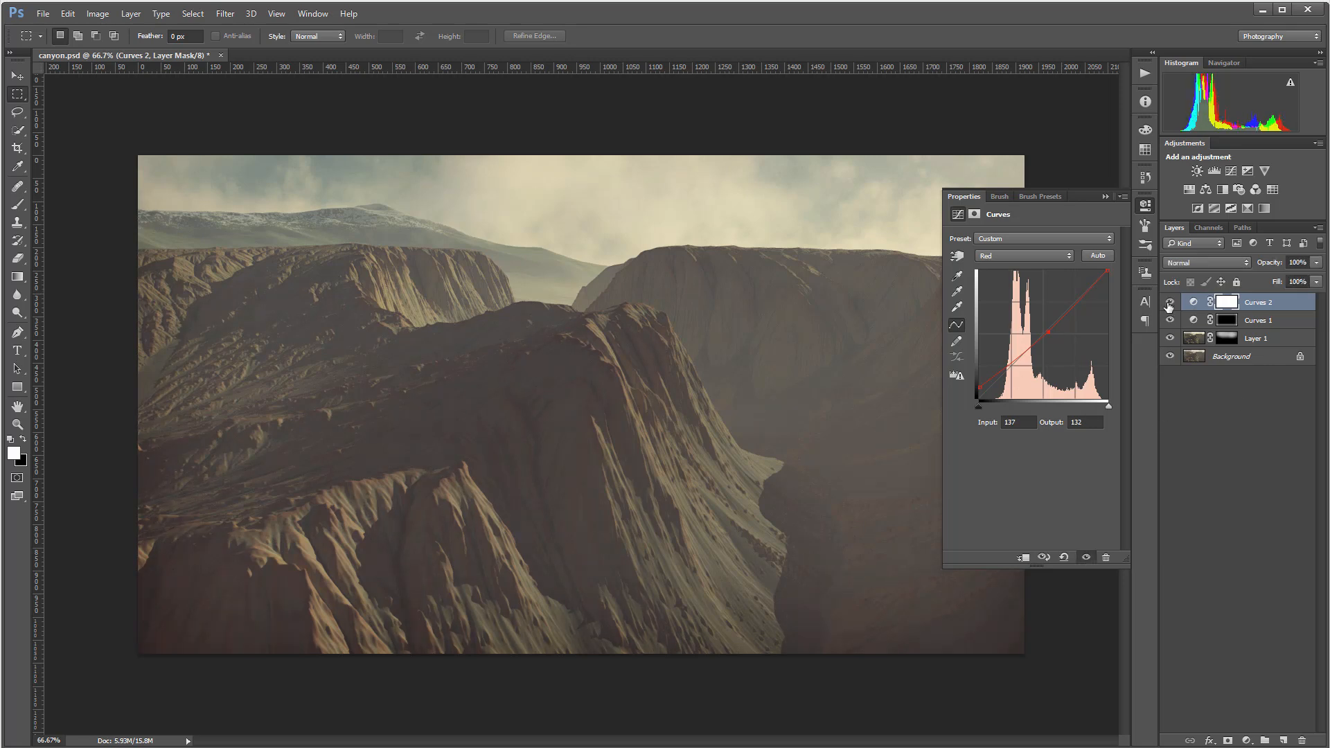
click(1170, 302)
Step: Collapse the Curves properties and group Curves 2, Curves 1 and Layer 1 above the Background
click(1145, 206)
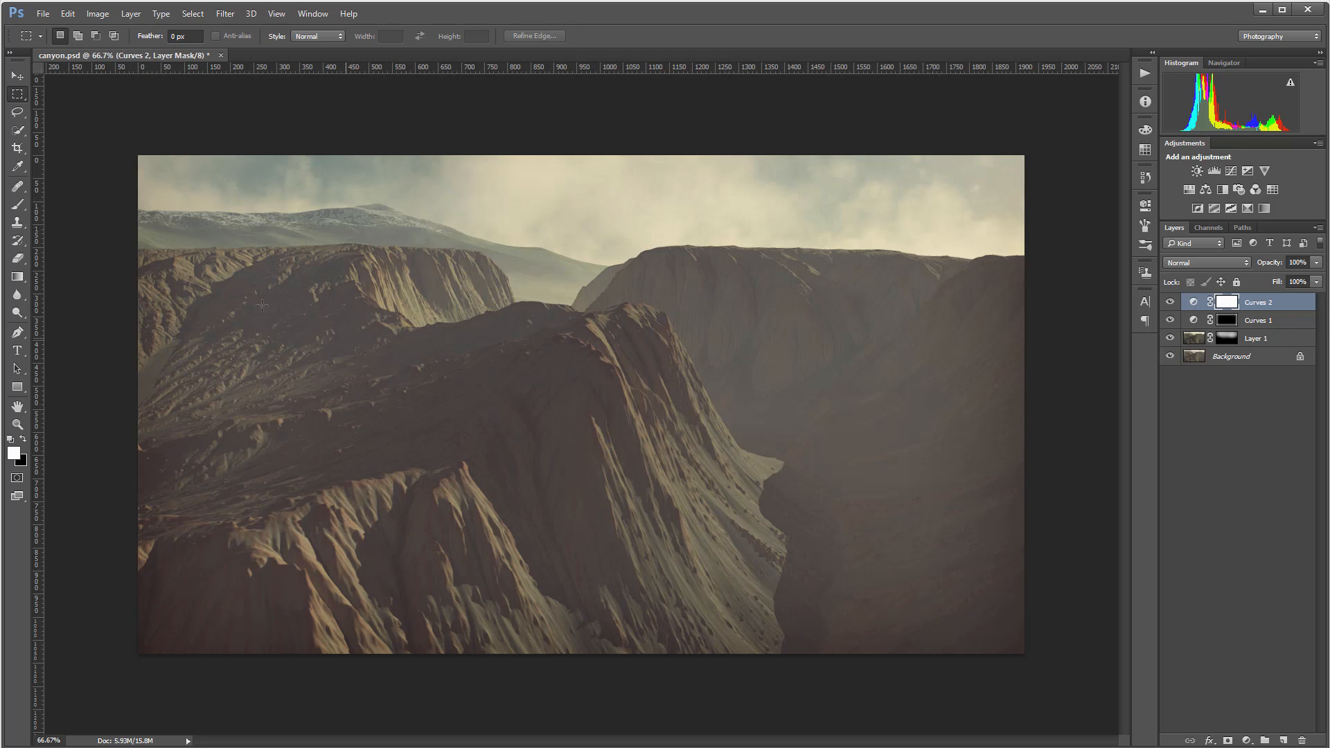
shift+click(1287, 345)
key(ctrl+g)
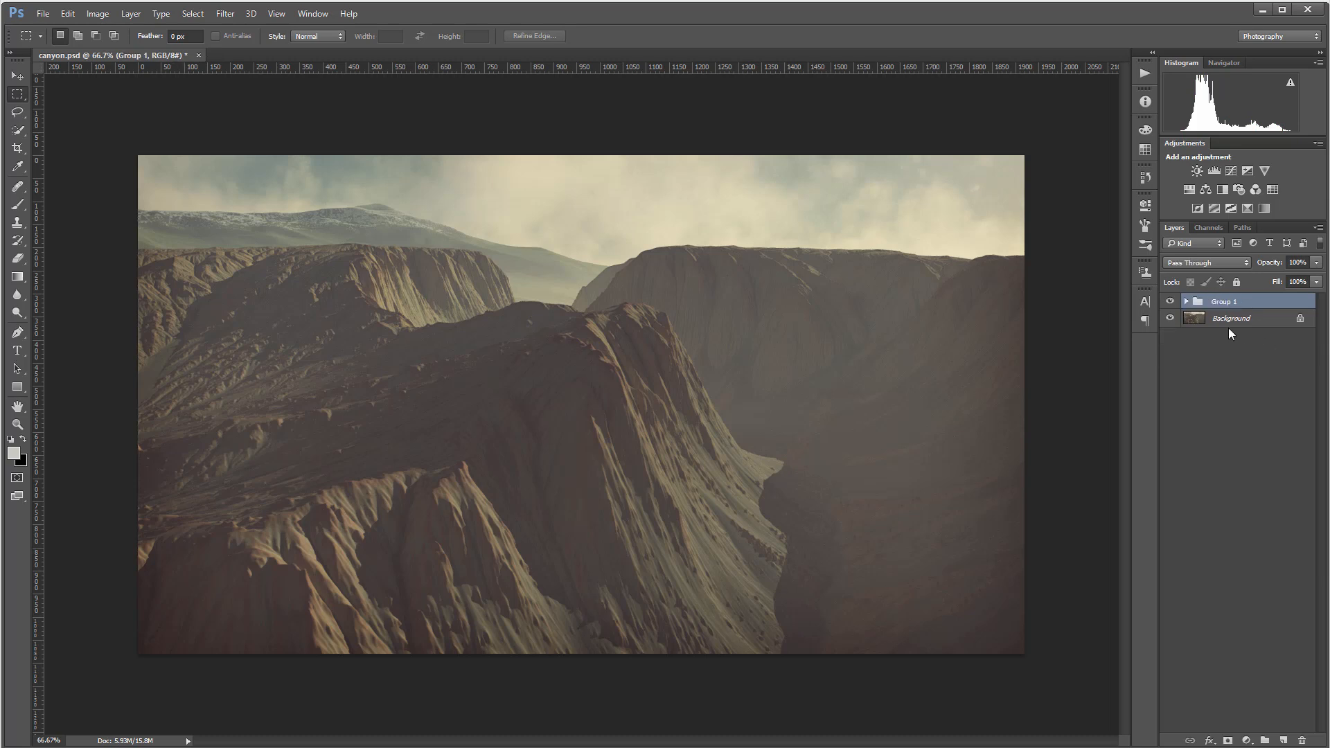
Step: Switch the layer group off and on to compare the graded canyon image with the original render
click(1171, 302)
click(1171, 302)
click(1171, 302)
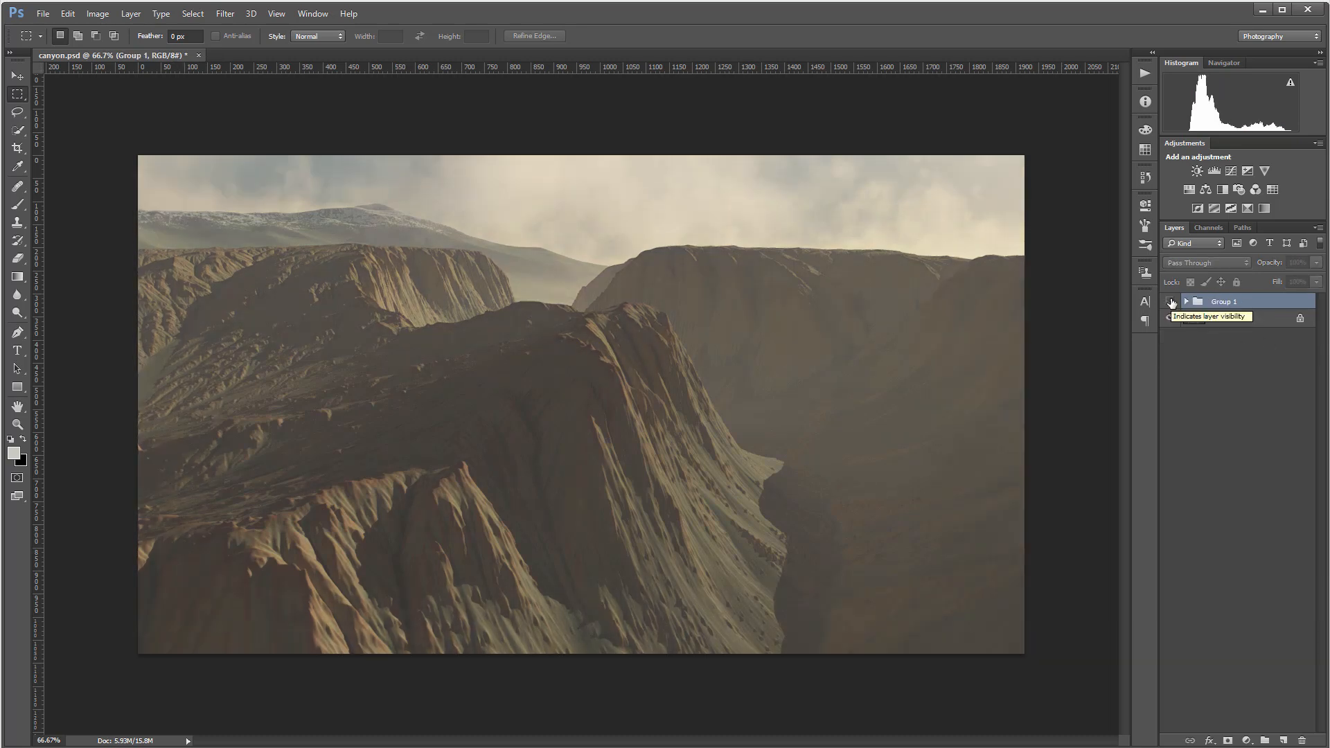
click(1171, 303)
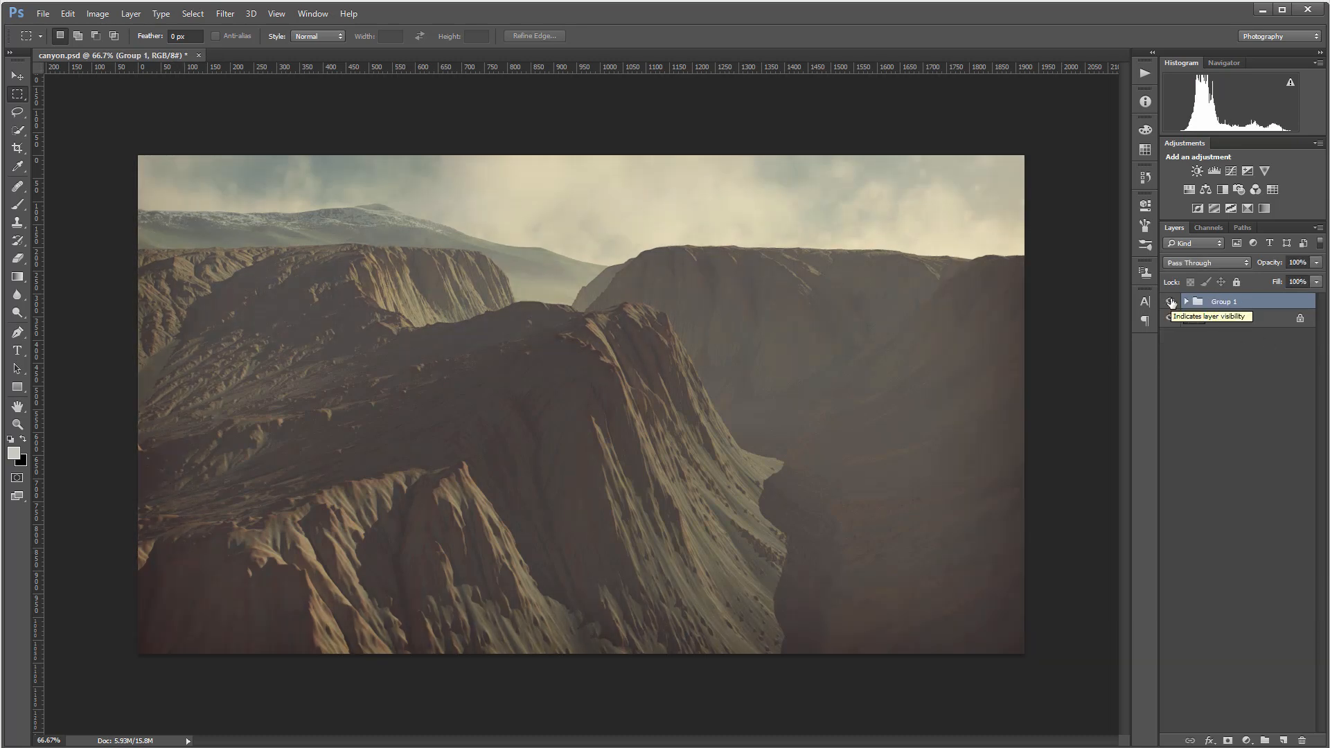